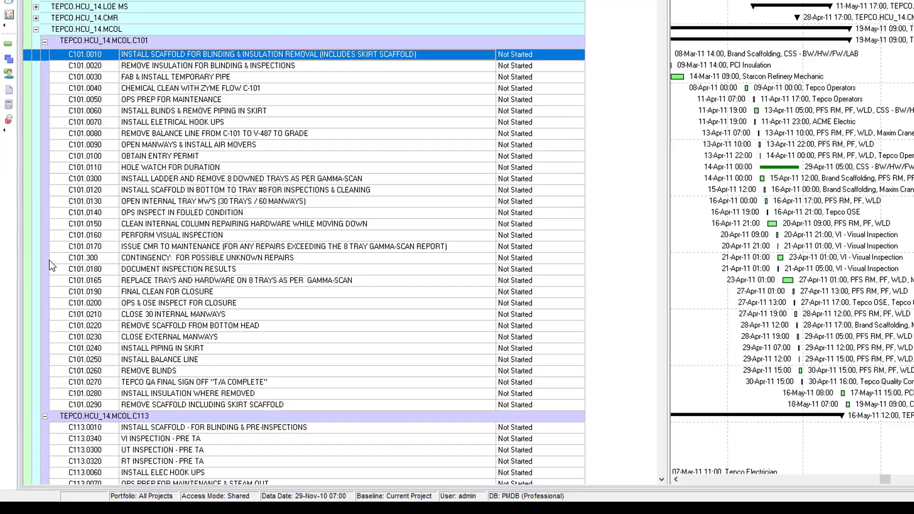
# Display the Reports toolbar and add the Report Groups and Batch Reports commands to it.
pyautogui.rightClick(8, 333)
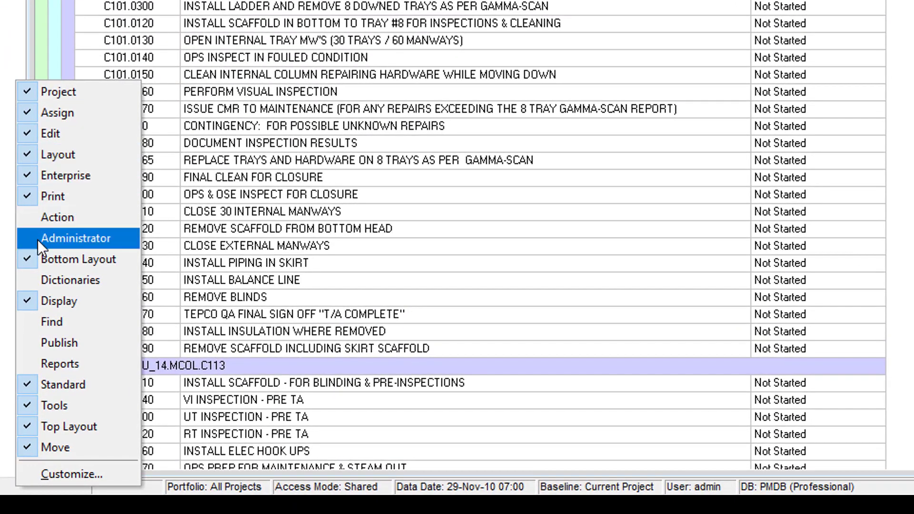
pyautogui.click(85, 363)
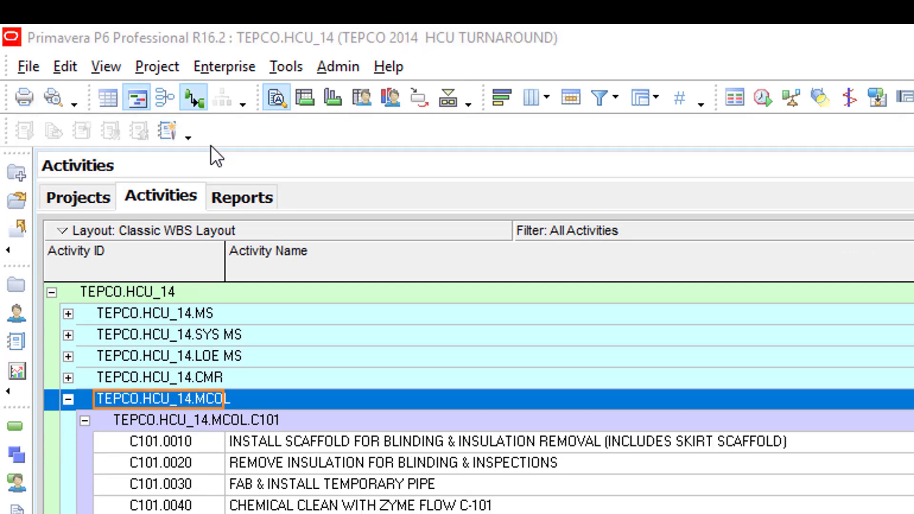
pyautogui.click(187, 137)
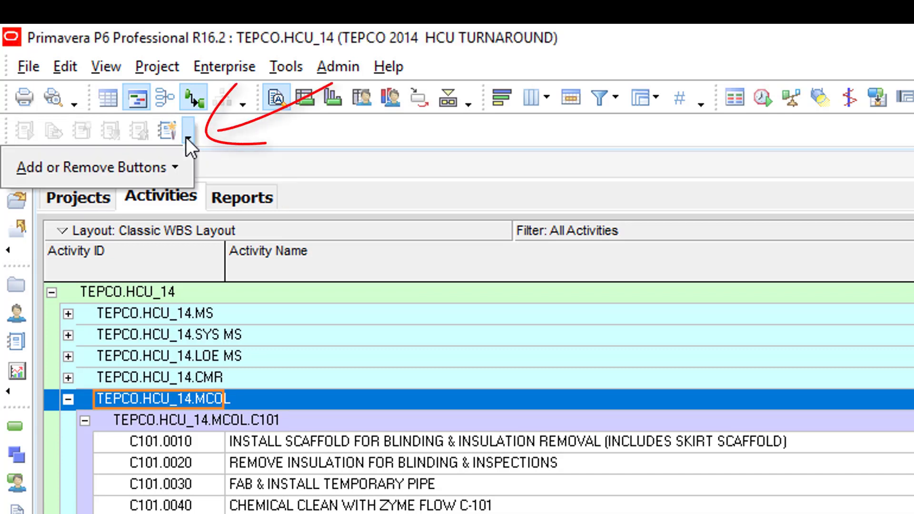
pyautogui.click(135, 164)
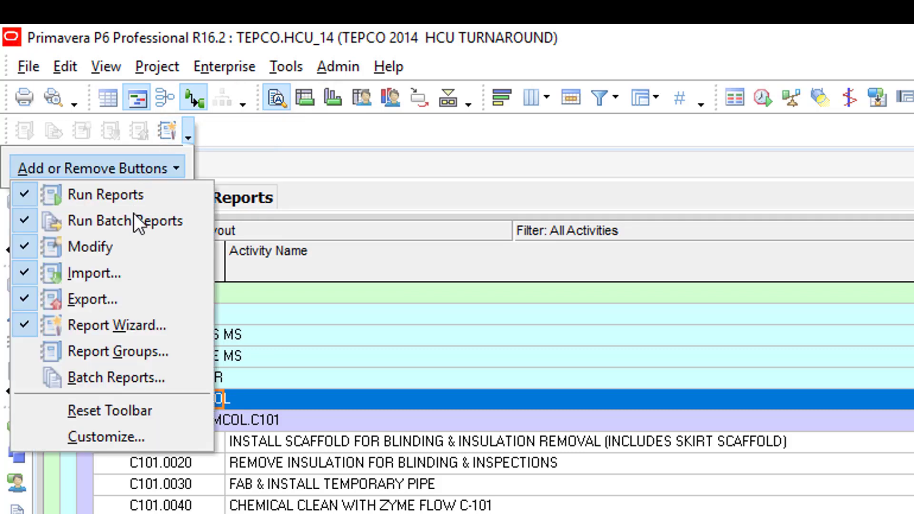
pyautogui.click(135, 353)
pyautogui.click(112, 378)
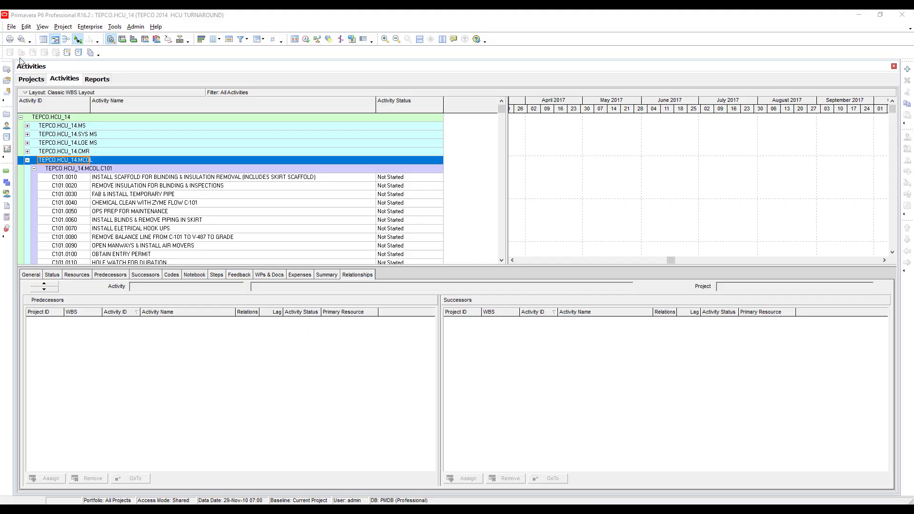
# View the reports list with CV-01 Project Code Values selected, and return to the start of the activities list.
pyautogui.click(7, 139)
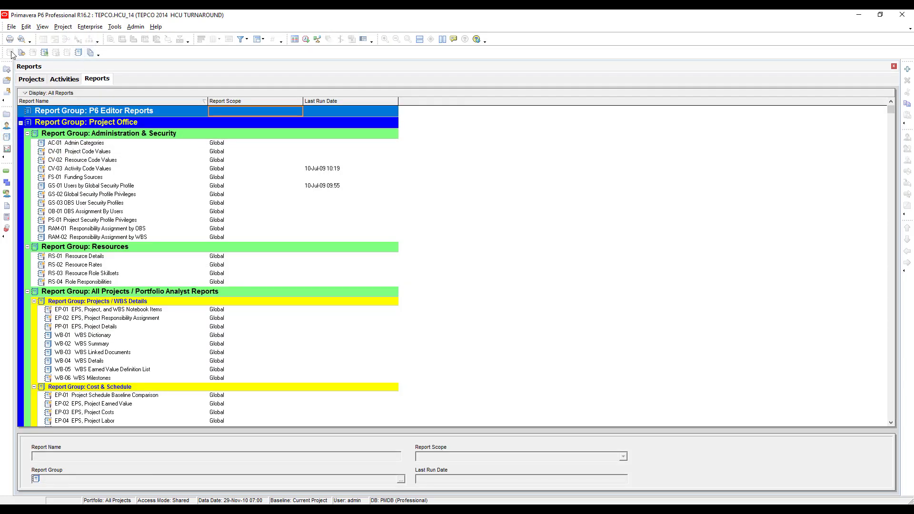
pyautogui.click(102, 152)
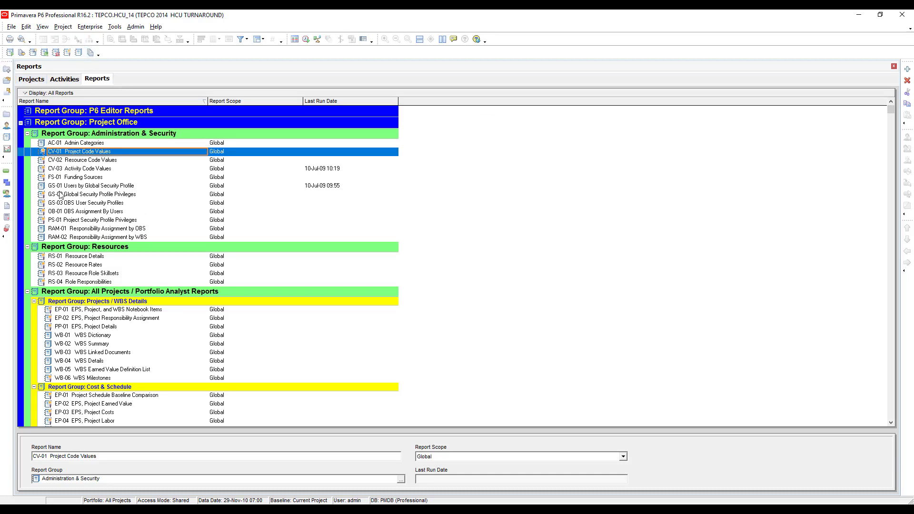
pyautogui.click(7, 182)
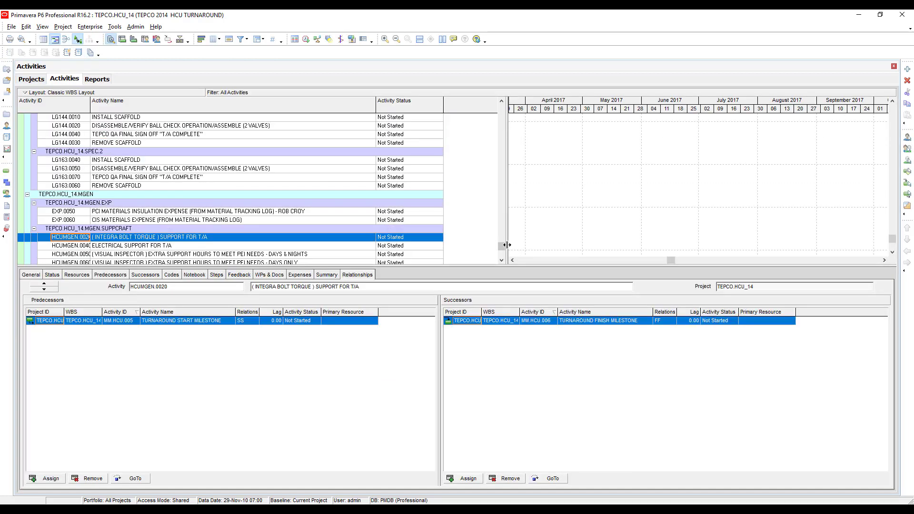
pyautogui.moveTo(502, 246); pyautogui.dragTo(503, 103)
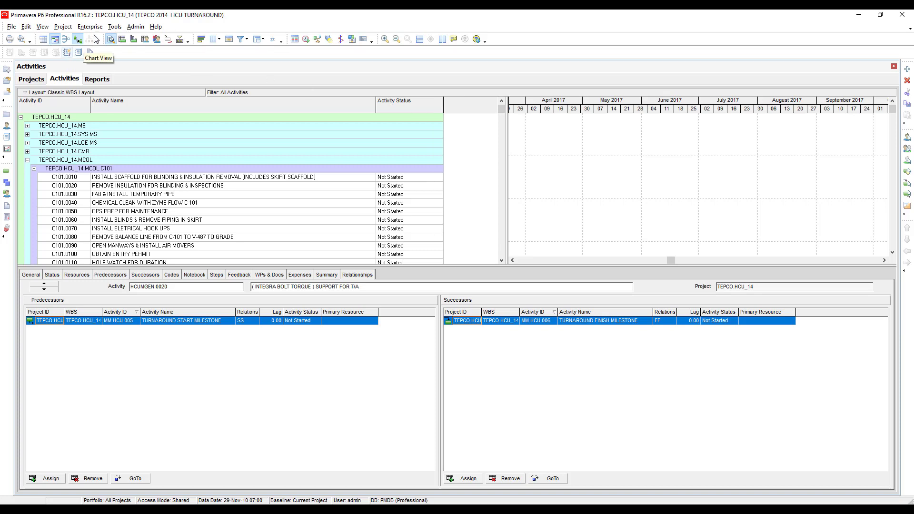
# Start a Report Wizard report based on the current screen, keeping Activities as its only subject area.
pyautogui.click(117, 28)
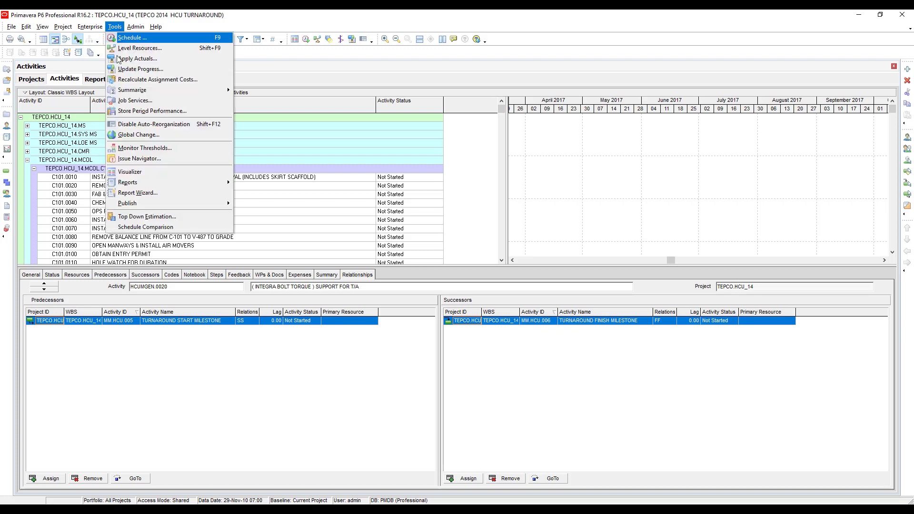
pyautogui.click(179, 197)
pyautogui.moveTo(477, 189); pyautogui.dragTo(459, 131)
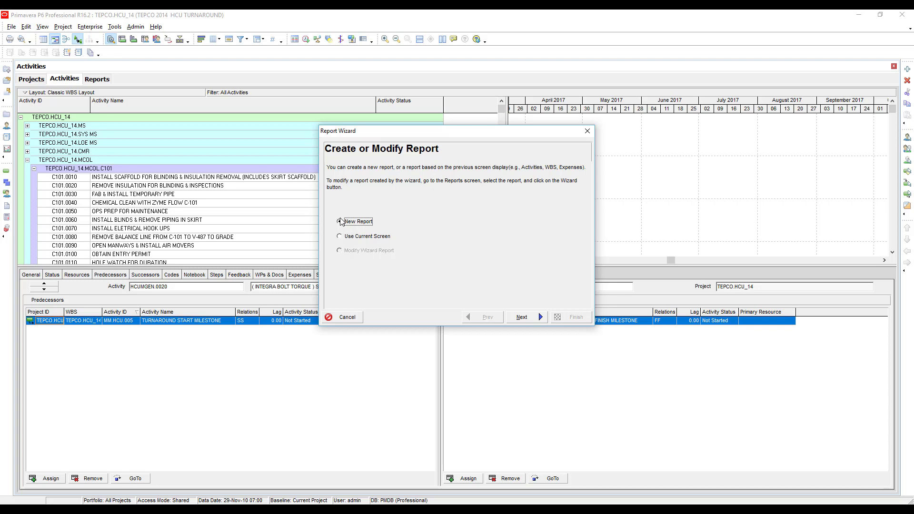
pyautogui.click(341, 237)
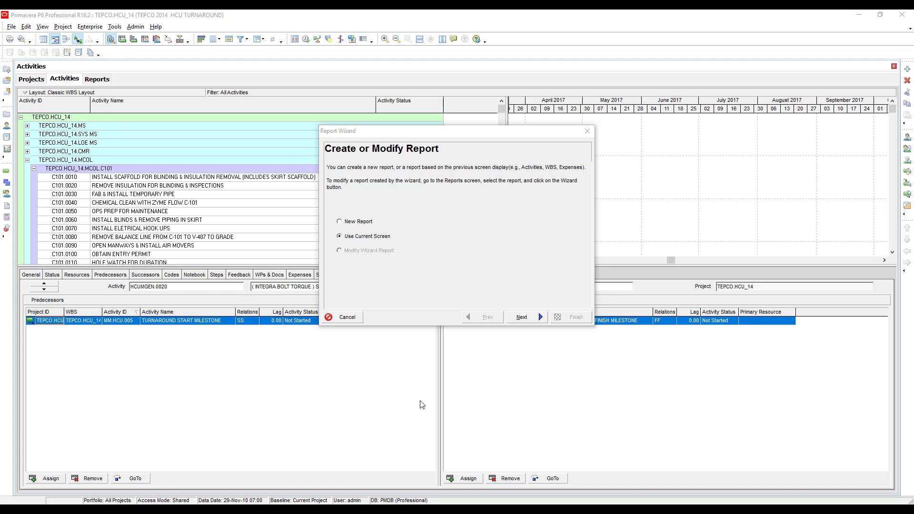
pyautogui.click(530, 318)
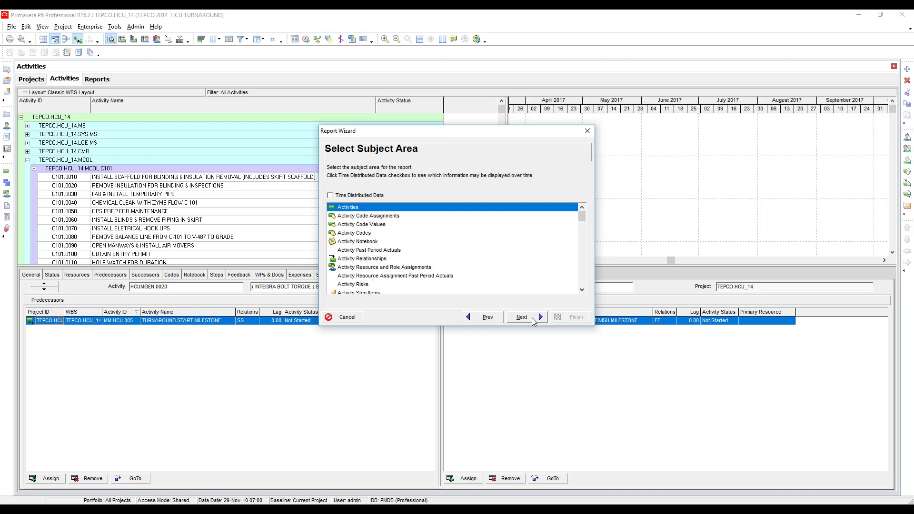
pyautogui.click(533, 320)
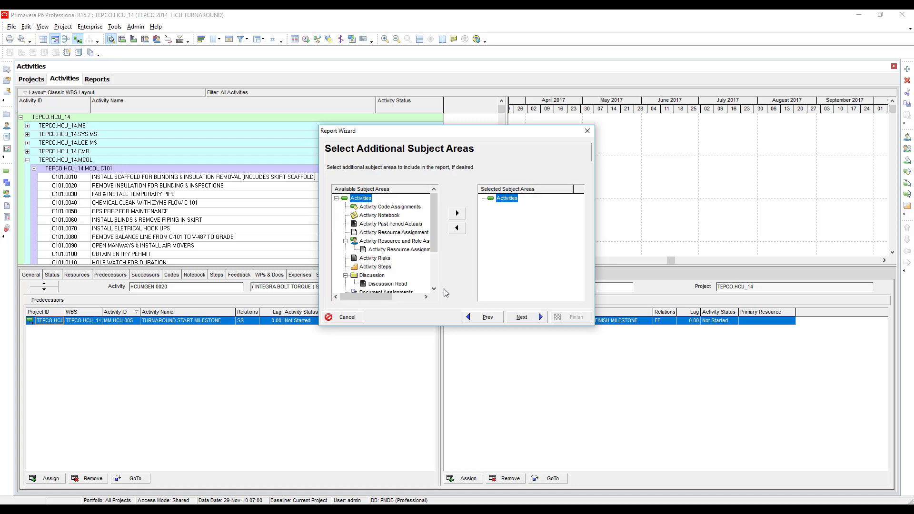
pyautogui.click(533, 318)
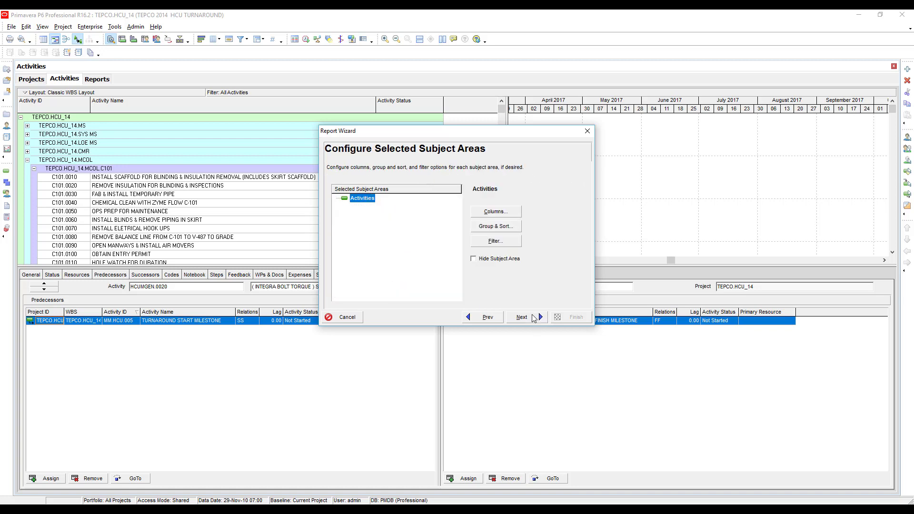
# Review the selected columns and the filter criteria for the report's Activities subject area.
pyautogui.click(496, 211)
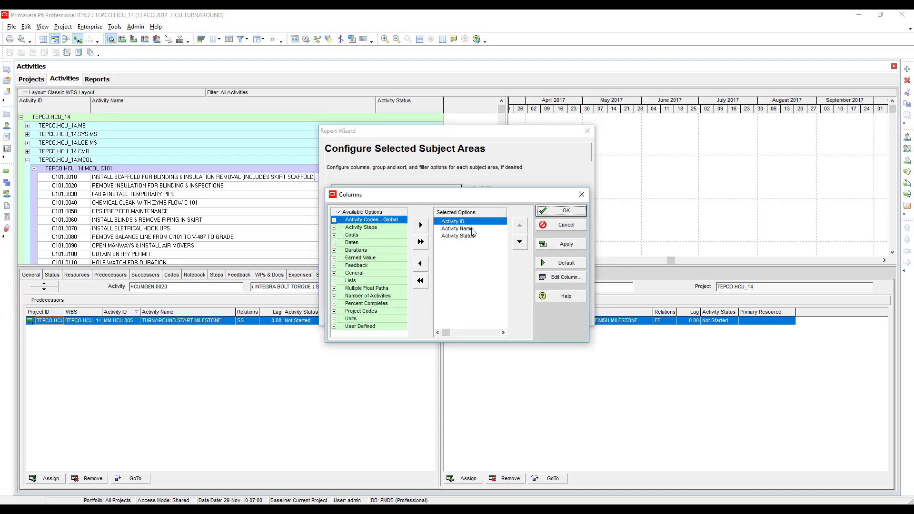
pyautogui.click(553, 210)
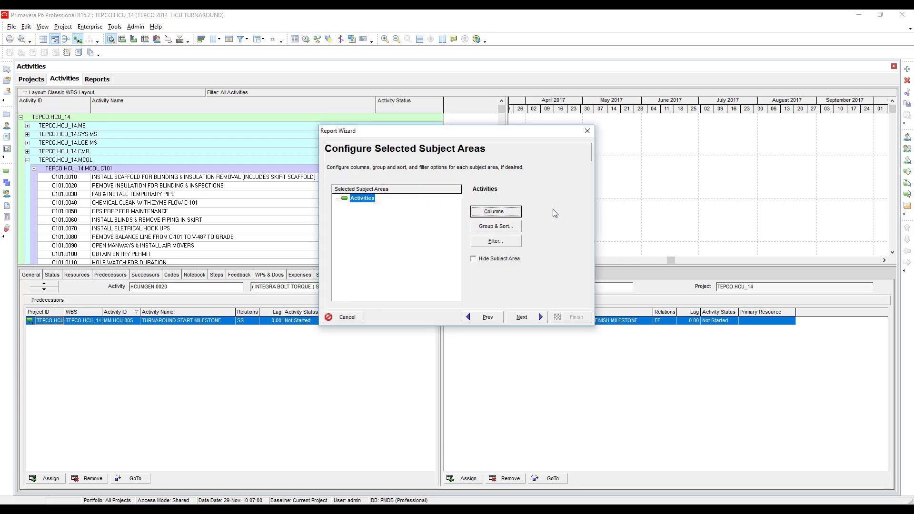
pyautogui.click(500, 243)
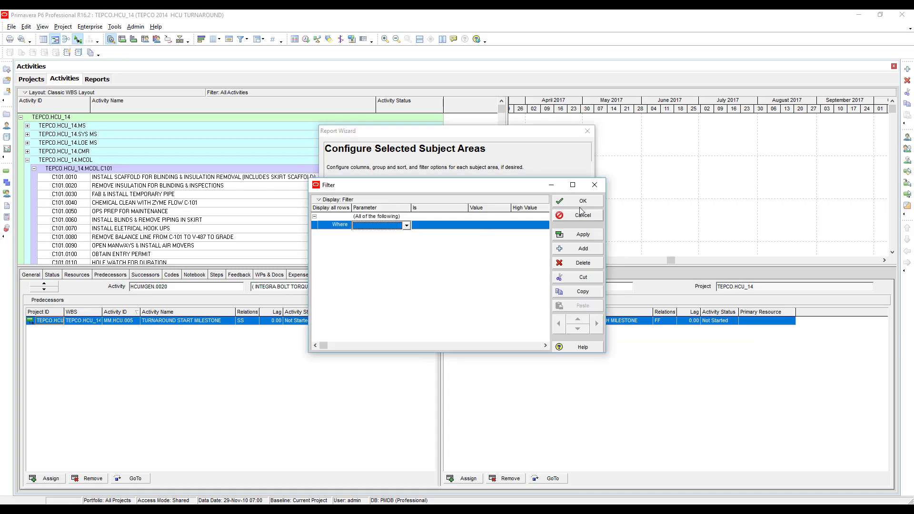
pyautogui.click(581, 216)
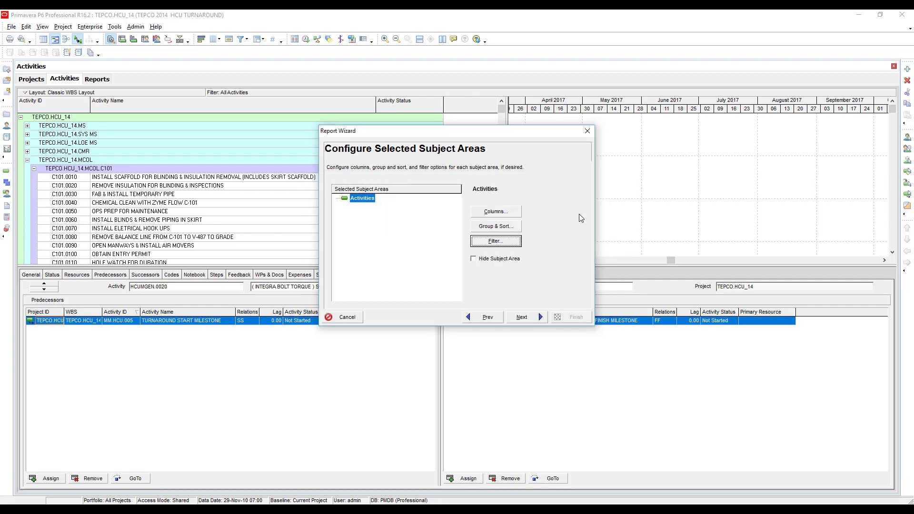
# Set the report's grouping to show no totals for WBS level 1.
pyautogui.click(493, 227)
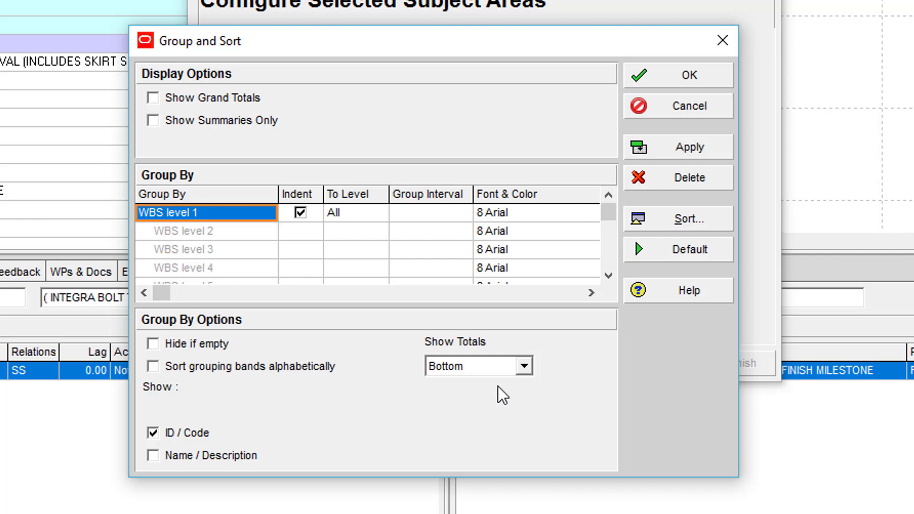
pyautogui.click(523, 366)
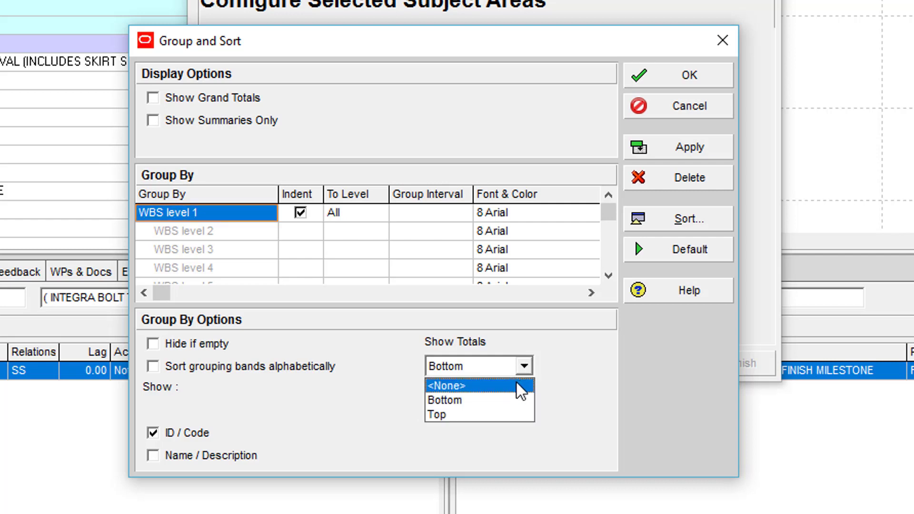
pyautogui.click(519, 387)
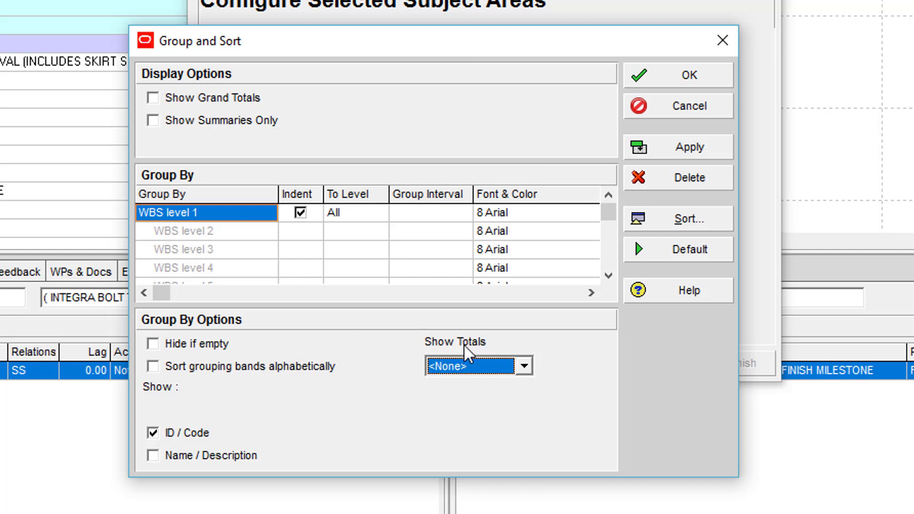
pyautogui.click(692, 81)
# Title the report EXAMPLE-01 and generate it.
pyautogui.click(635, 362)
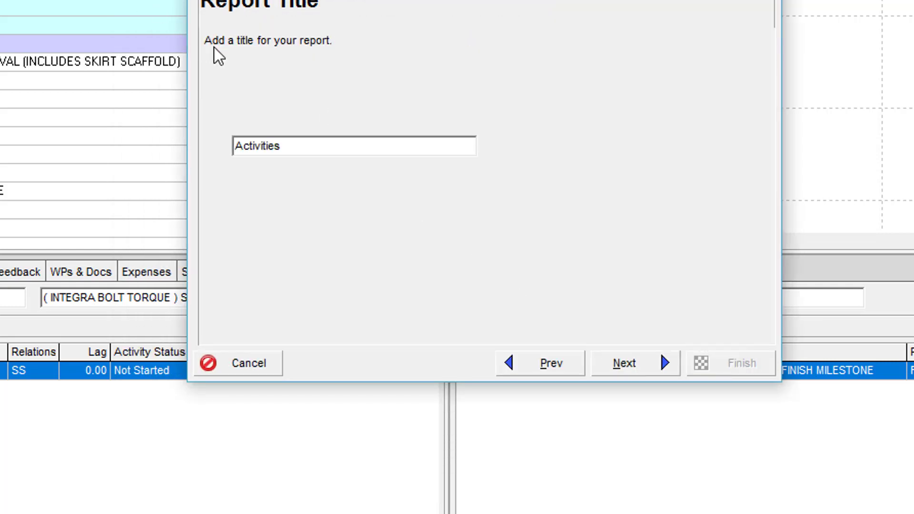
pyautogui.click(318, 148)
pyautogui.hotkey('ctrl', 'a')
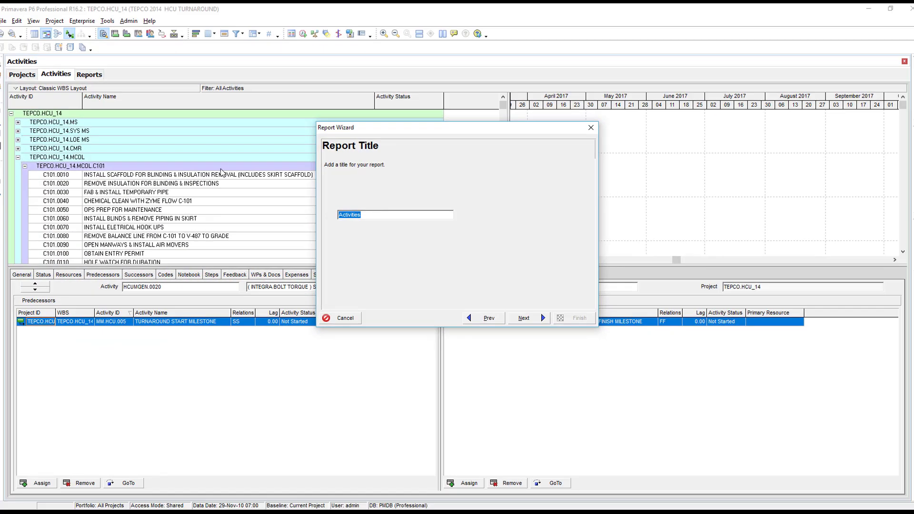
pyautogui.write('eXAMPLE-01')
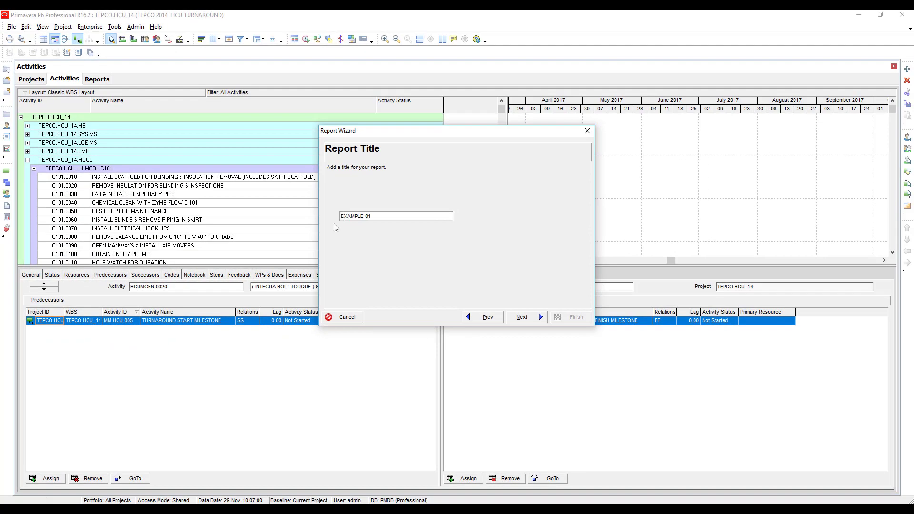
pyautogui.click(531, 318)
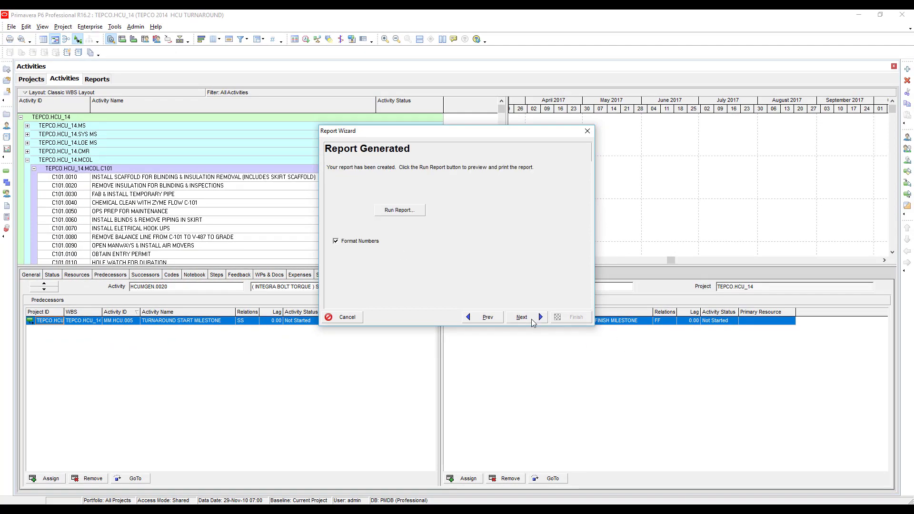
# Run the report to a print preview and return to the wizard.
pyautogui.click(400, 210)
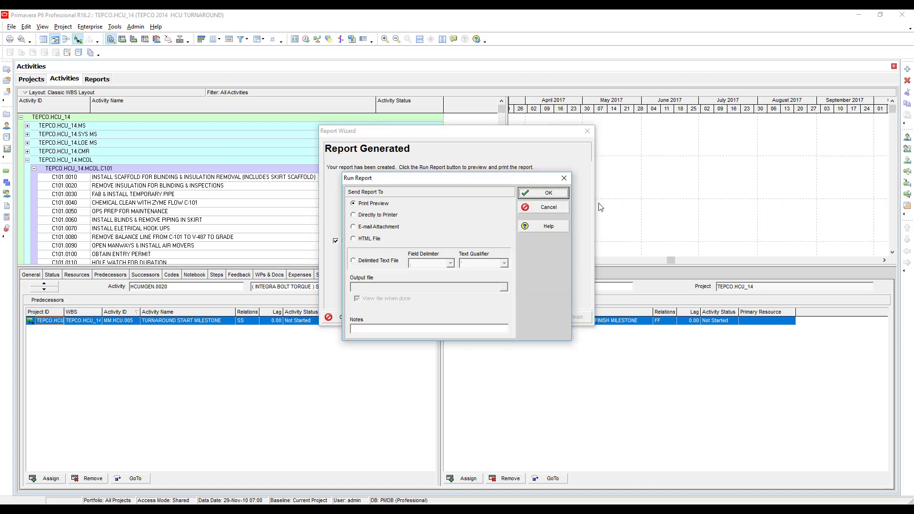
pyautogui.click(565, 193)
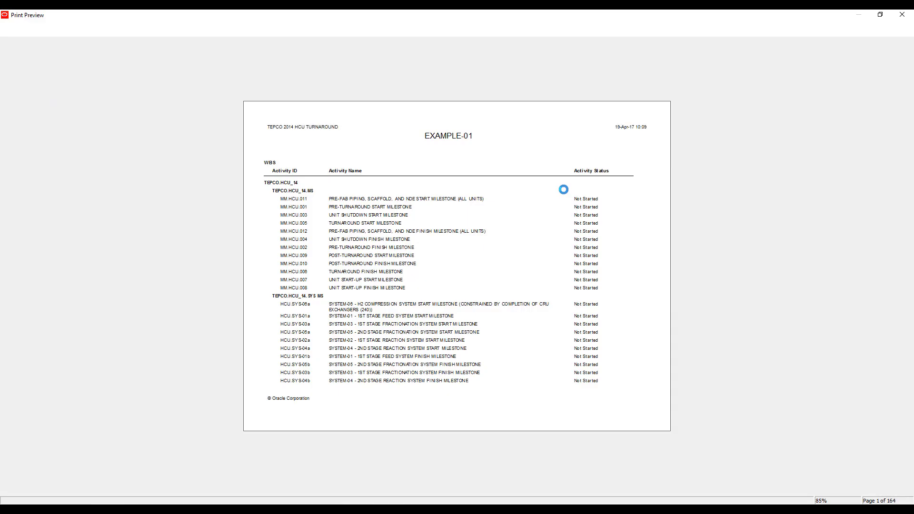
pyautogui.click(527, 248)
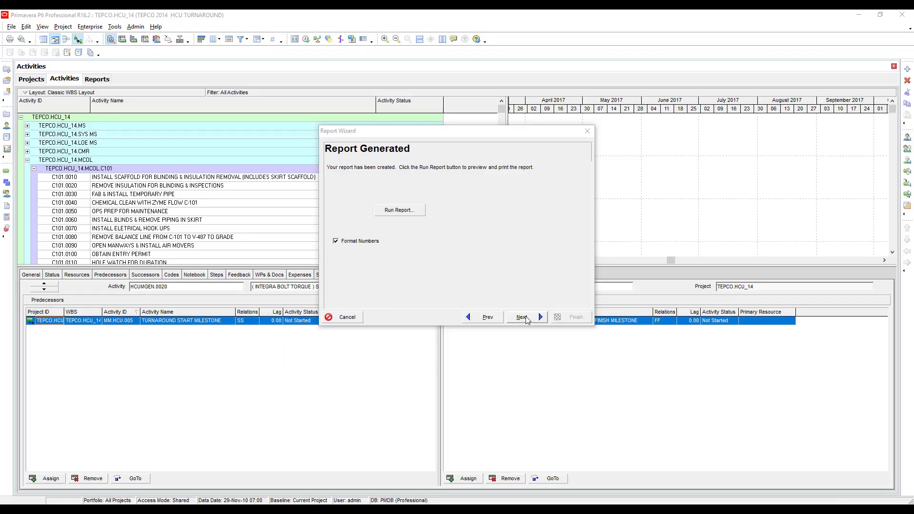
# Save the generated report and finish the Report Wizard.
pyautogui.click(525, 317)
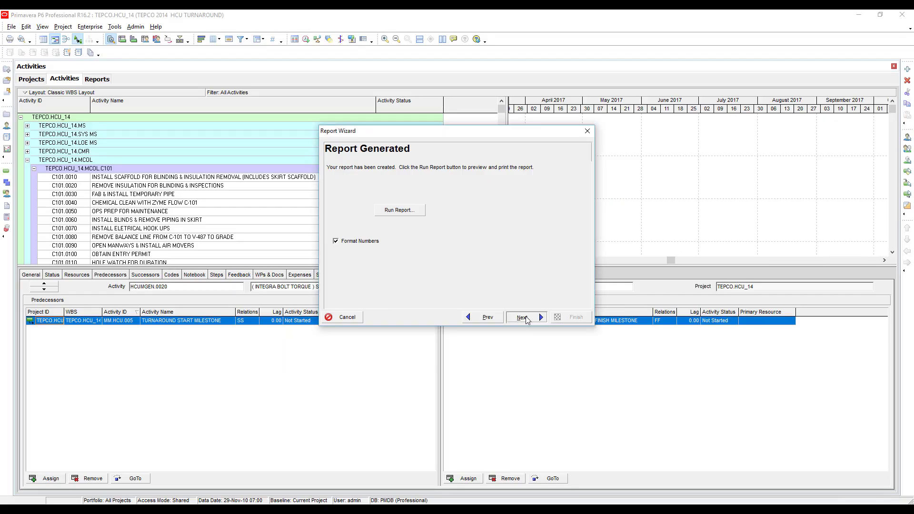
pyautogui.click(407, 215)
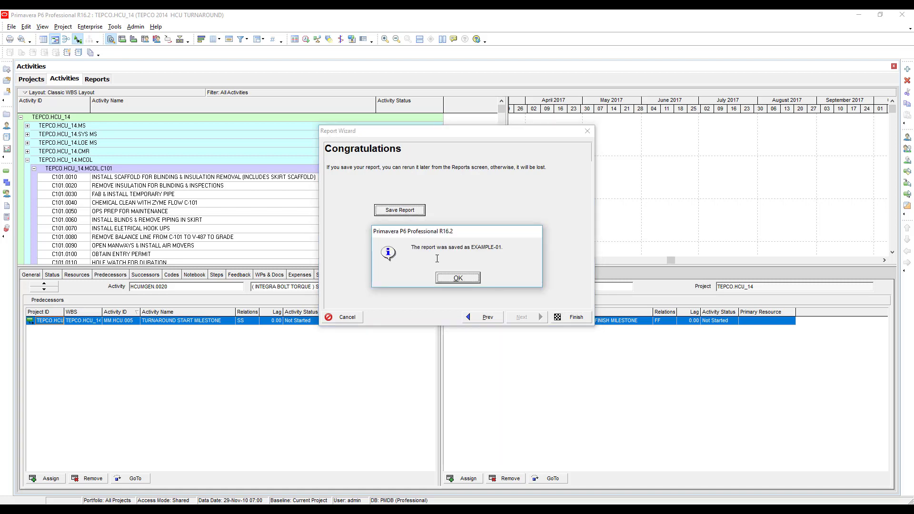
pyautogui.click(475, 279)
pyautogui.click(578, 319)
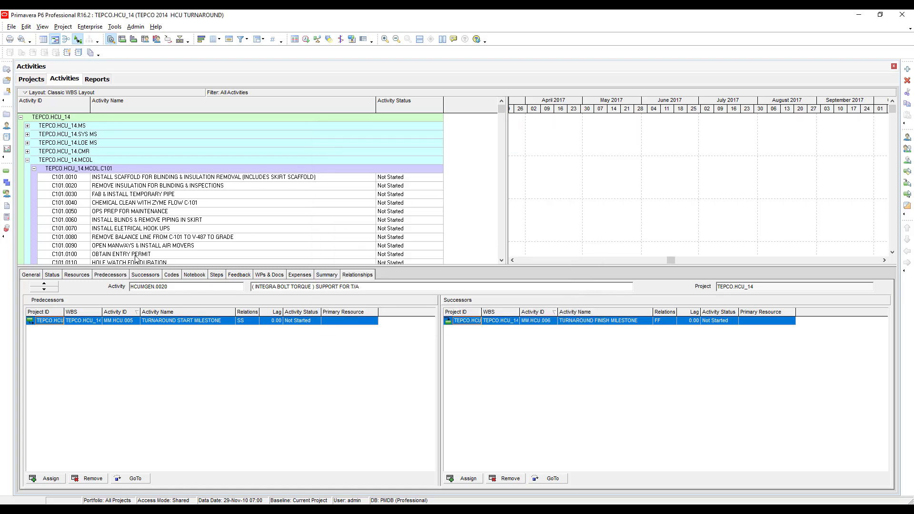
# Locate and select the EXAMPLE-01 report in the reports list and look over its available actions.
pyautogui.click(8, 137)
pyautogui.click(85, 177)
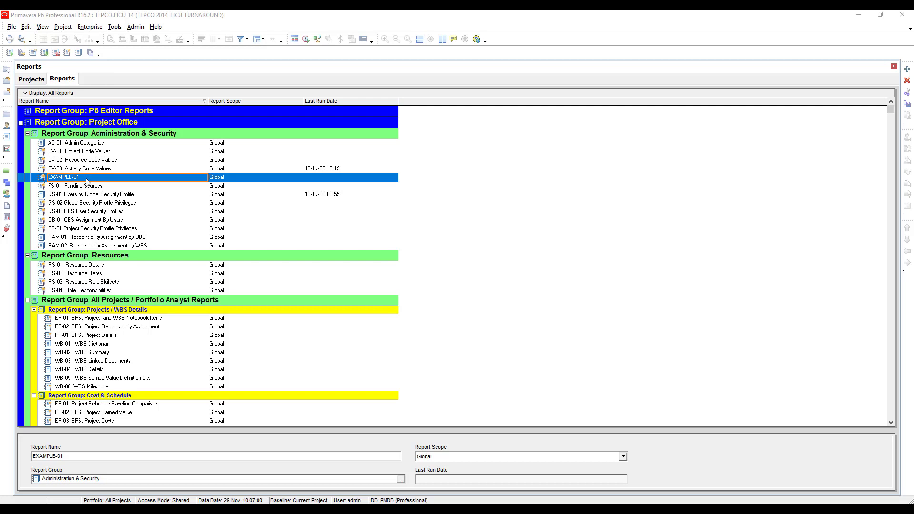
pyautogui.rightClick(86, 179)
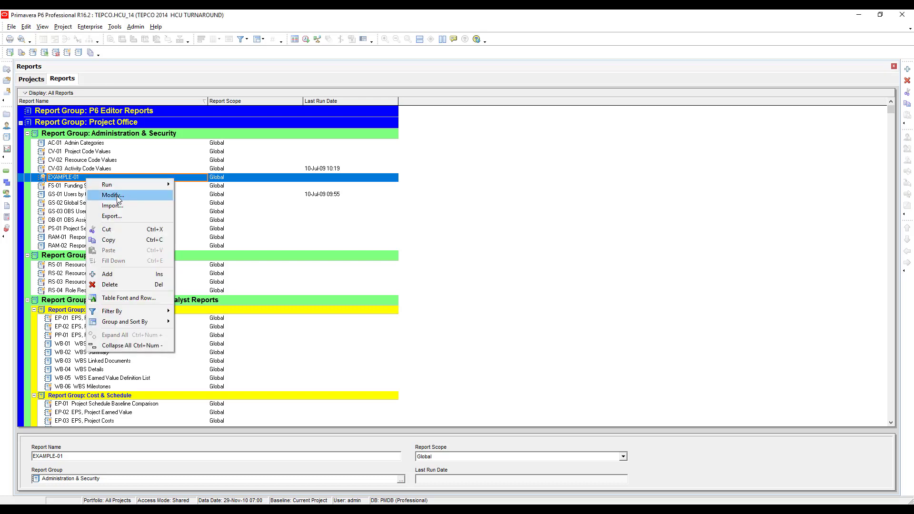
pyautogui.click(71, 57)
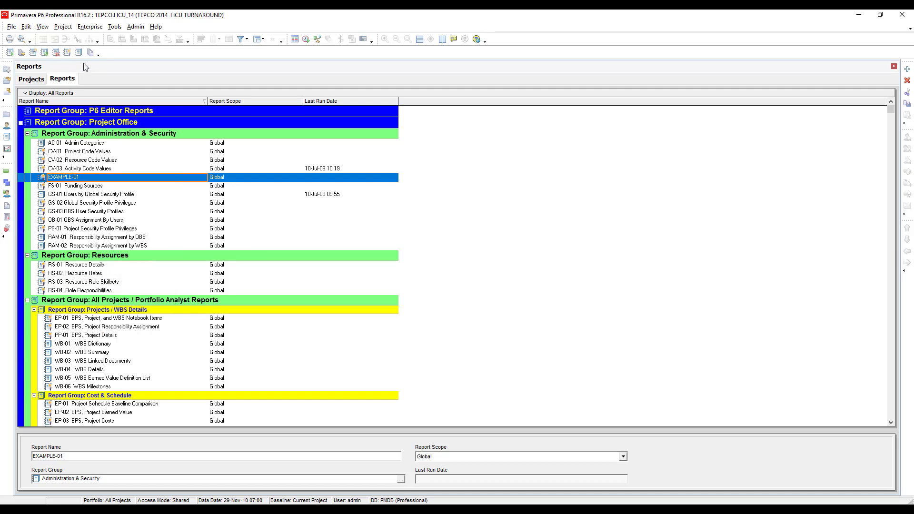
# Open the EXAMPLE-01 report in the Report Editor, look over its layout and accept it back to the reports list.
pyautogui.click(34, 56)
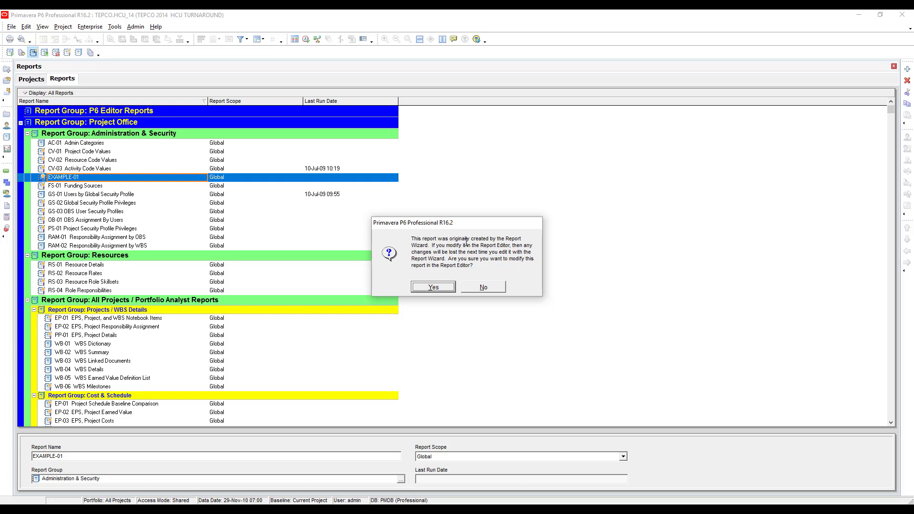
pyautogui.click(433, 287)
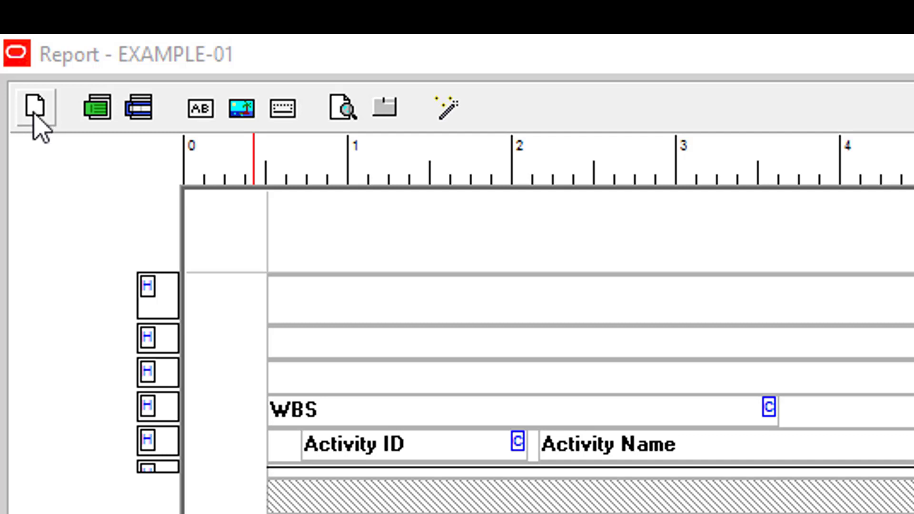
pyautogui.click(43, 180)
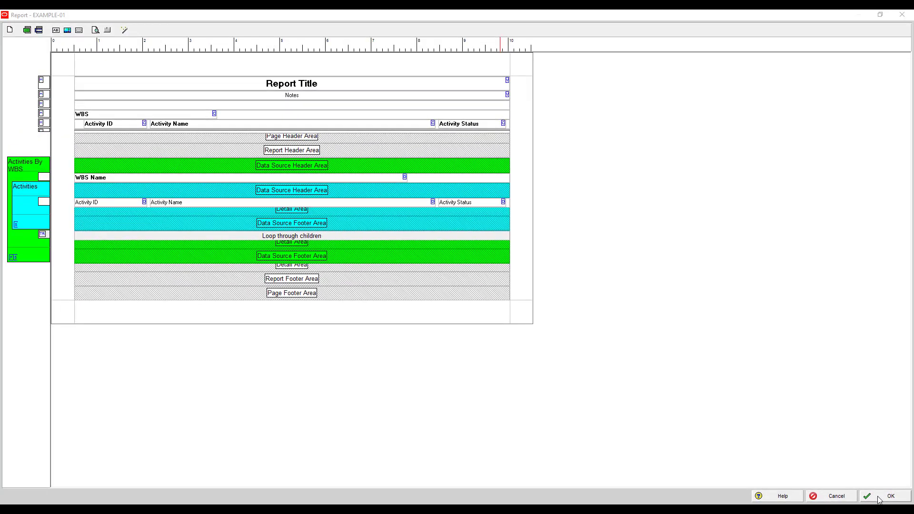
pyautogui.click(878, 497)
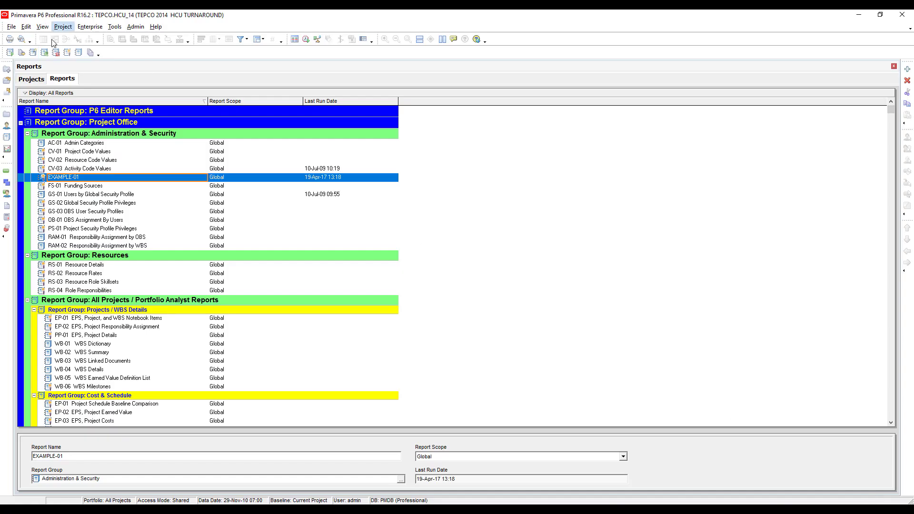
# Reopen the EXAMPLE-01 report for modification and maximize the Report Editor window.
pyautogui.click(225, 180)
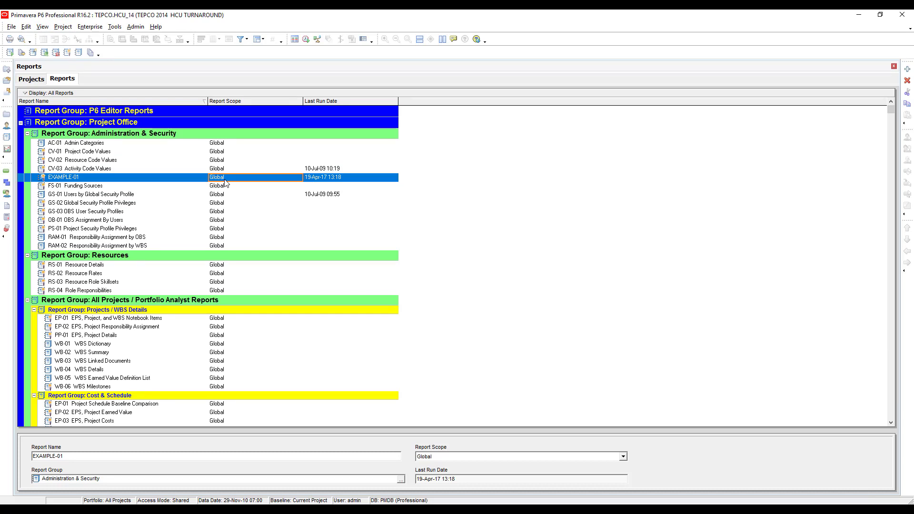
pyautogui.click(178, 180)
pyautogui.rightClick(179, 181)
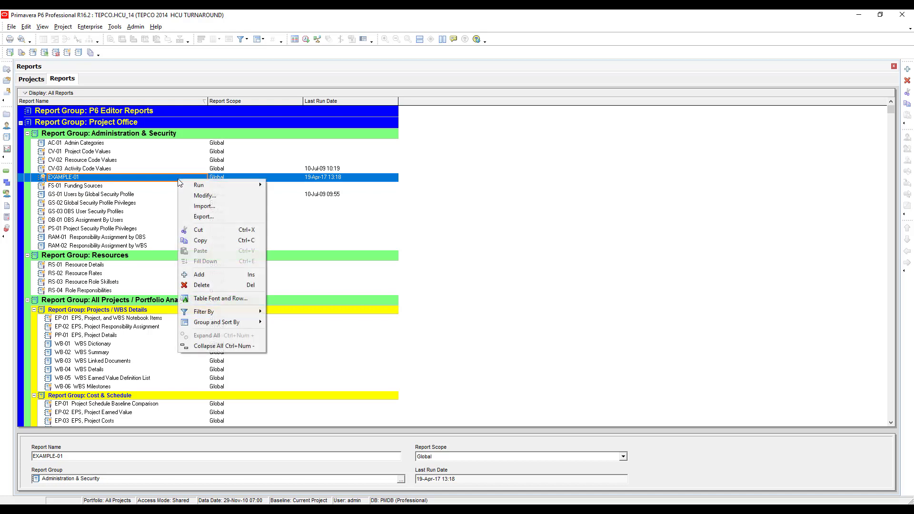
pyautogui.click(206, 196)
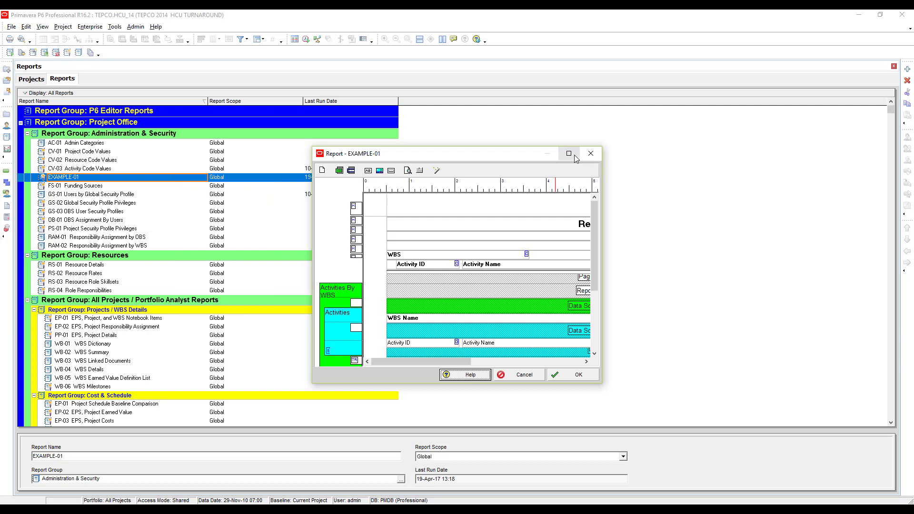
pyautogui.click(569, 154)
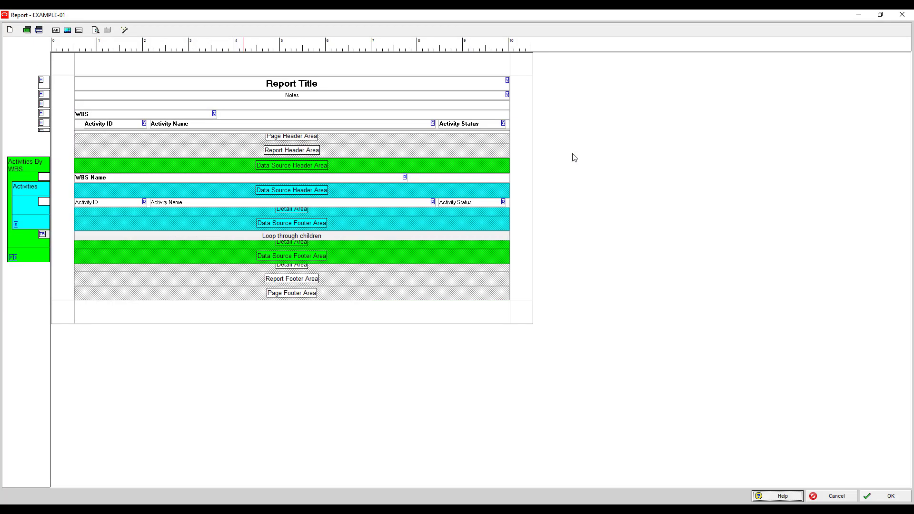
pyautogui.click(837, 496)
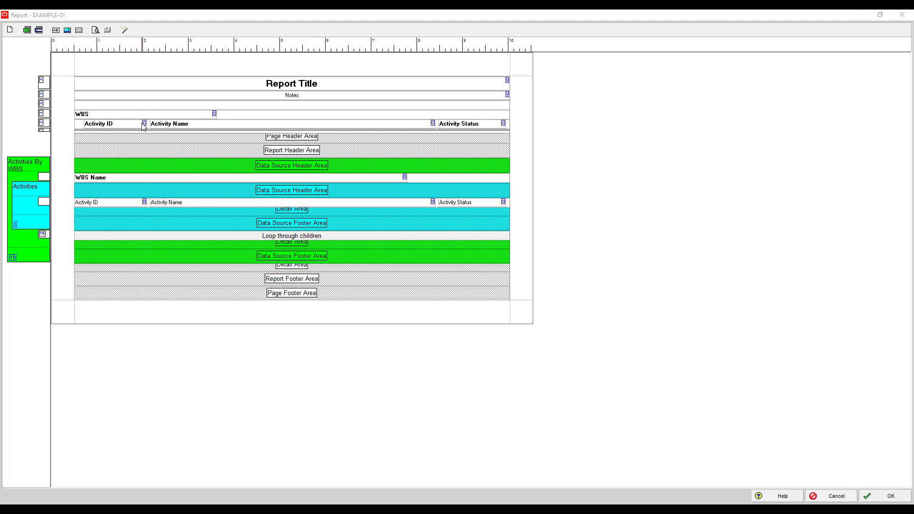
# Examine the properties of the Activities By WBS data source, the Activity ID detail cell and the blank page header row.
pyautogui.click(157, 118)
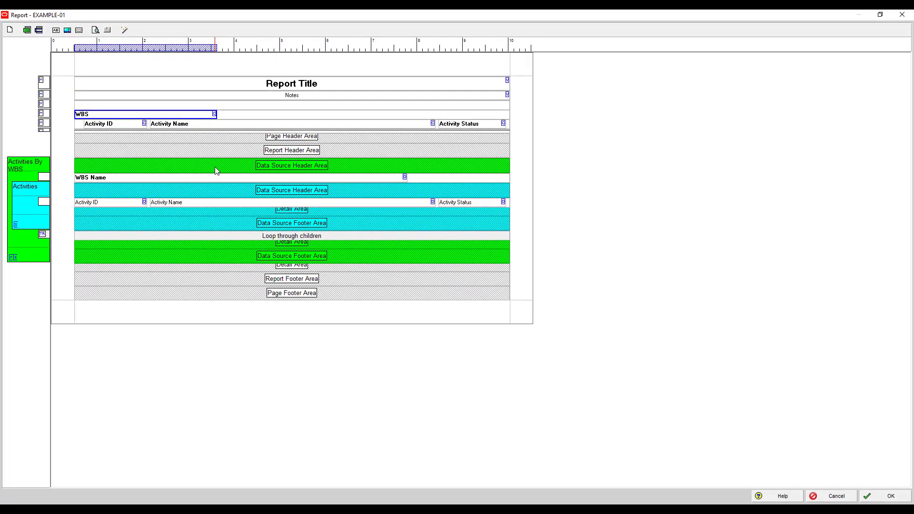
pyautogui.doubleClick(209, 166)
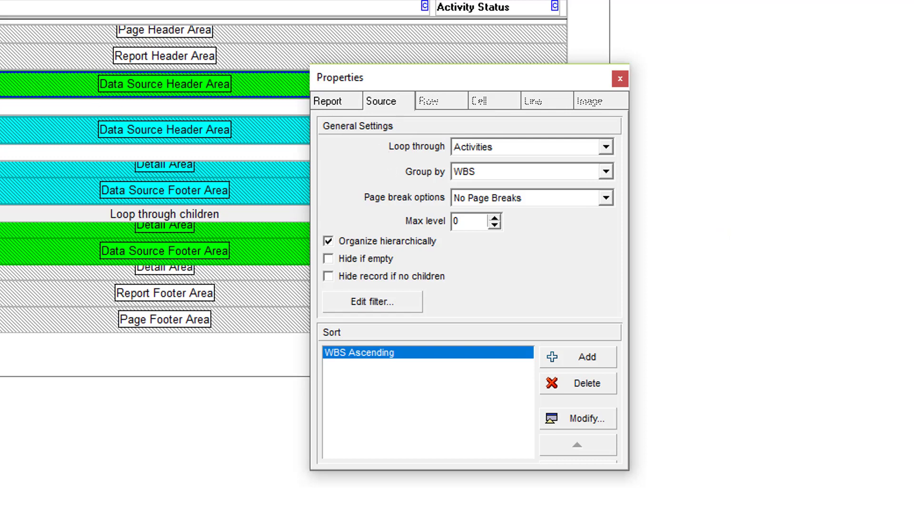
pyautogui.click(2, 153)
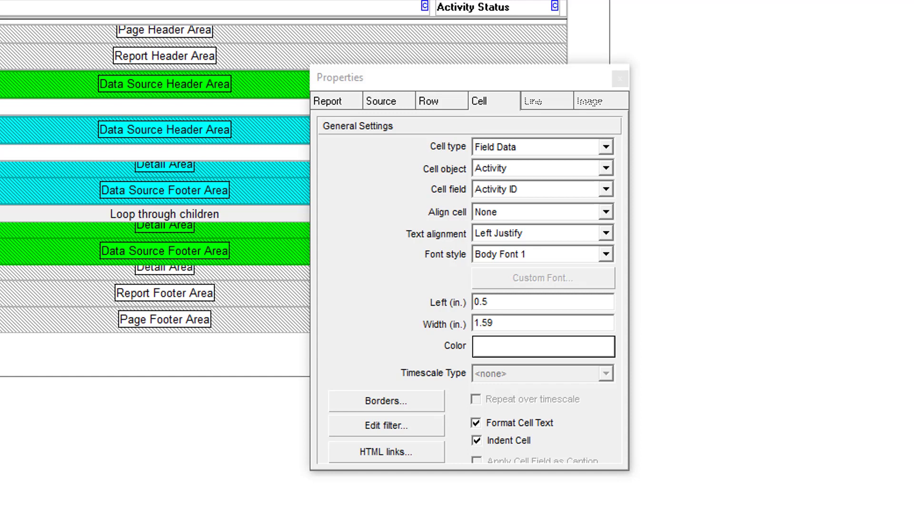
pyautogui.click(2, 8)
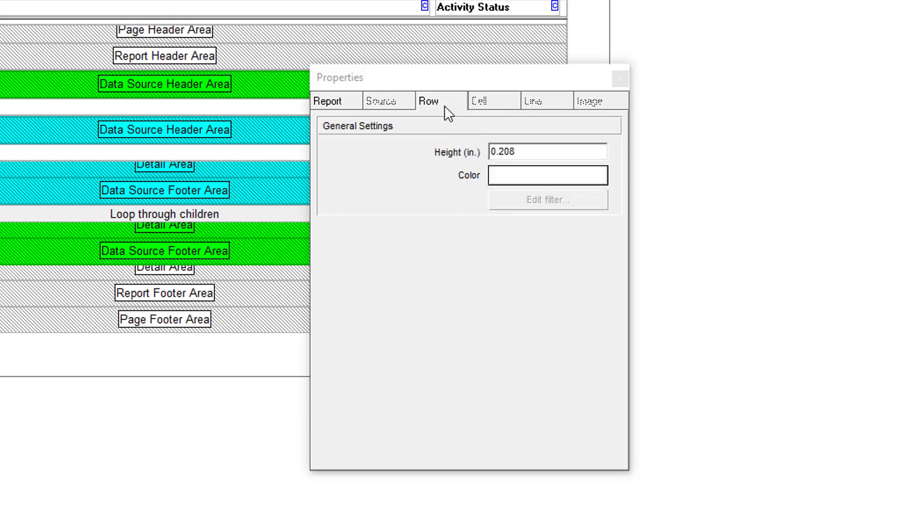
# Review the report-level properties and the timescale options, cancelling the timescale dialog and closing the properties.
pyautogui.click(344, 100)
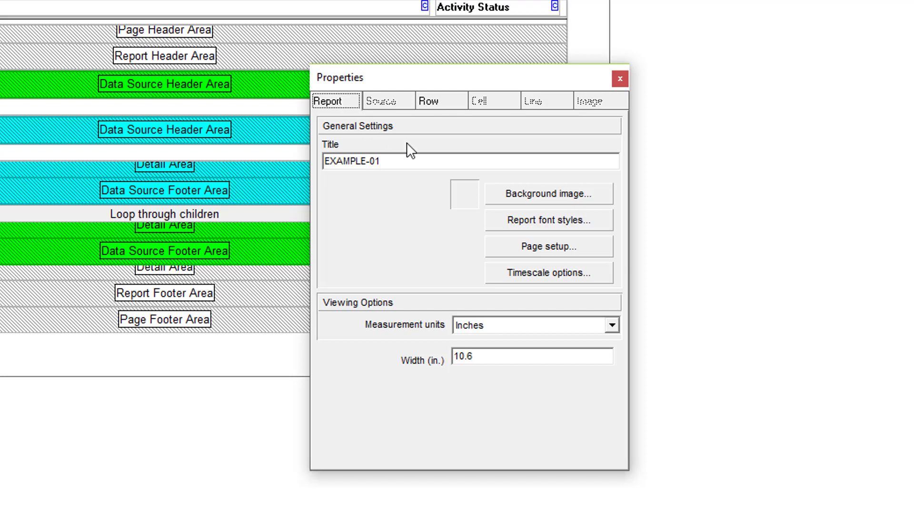
pyautogui.click(543, 272)
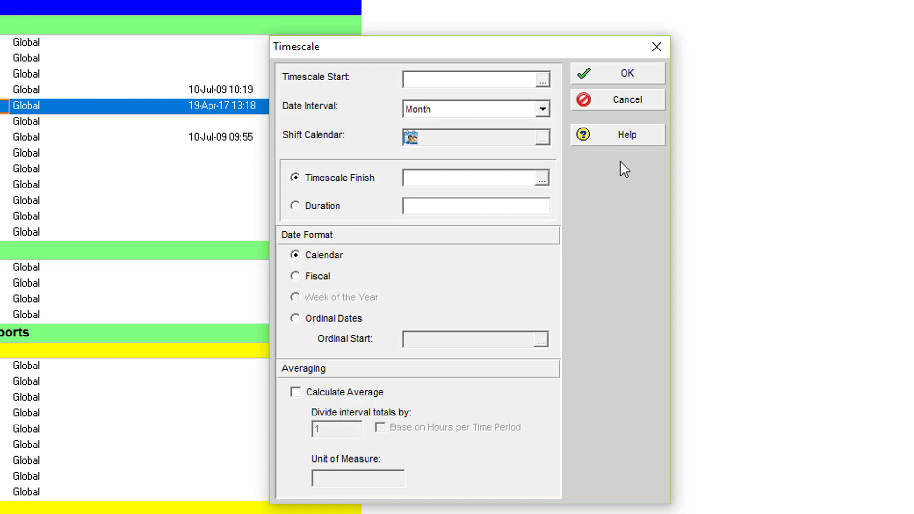
pyautogui.click(627, 101)
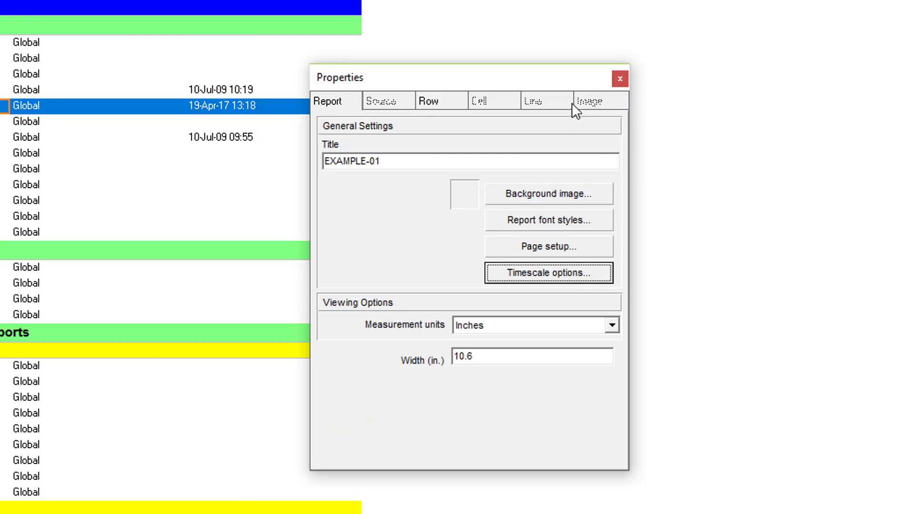
pyautogui.click(619, 79)
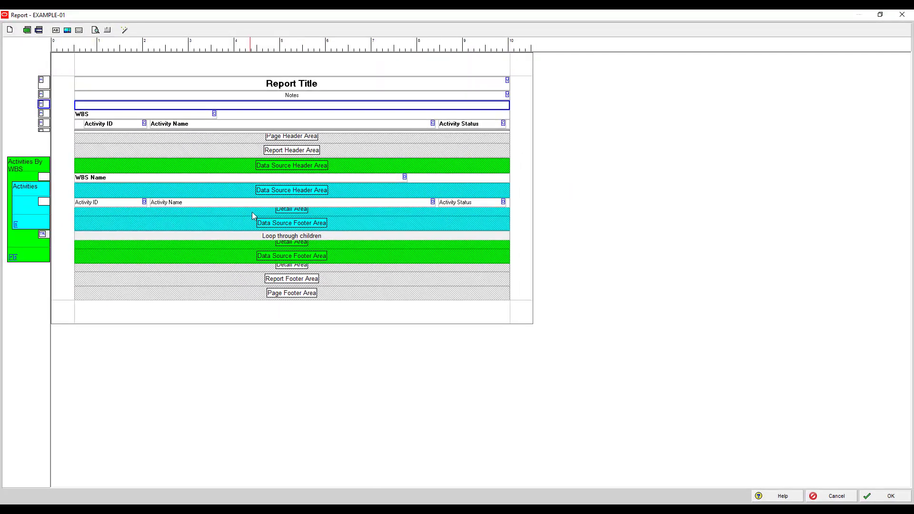
# Open the report-level properties from the WBS data source header and set the report width to 8.5 inches.
pyautogui.doubleClick(248, 165)
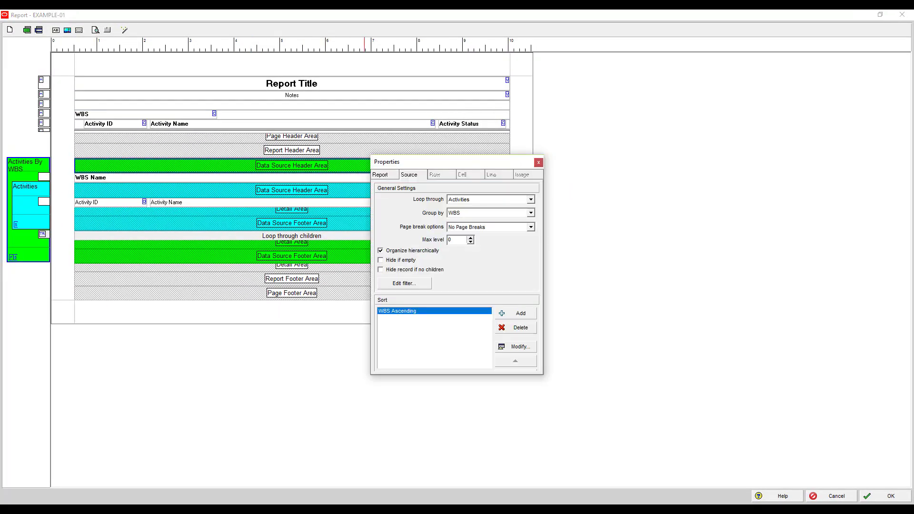
pyautogui.click(702, 307)
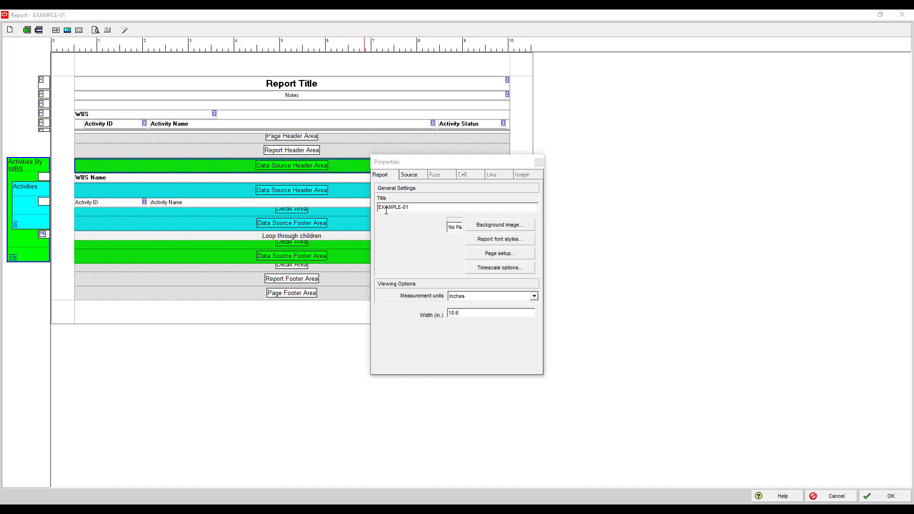
pyautogui.click(426, 207)
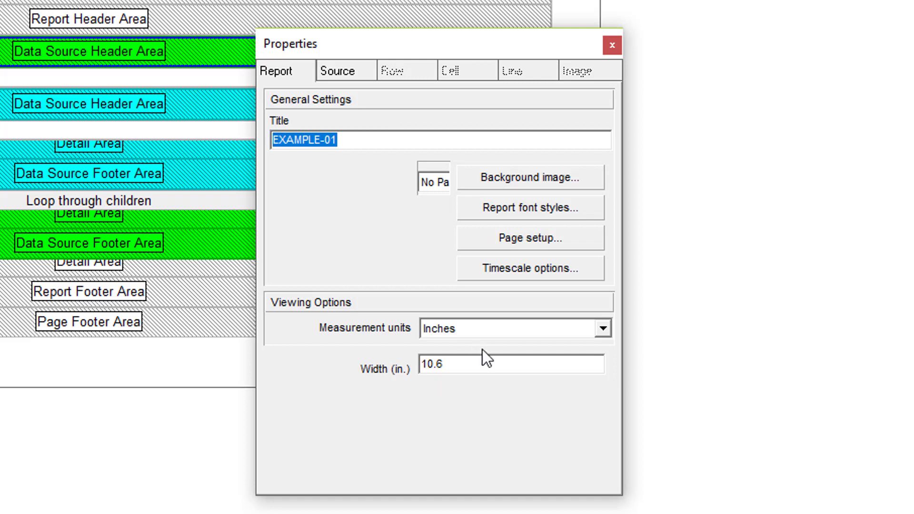
pyautogui.moveTo(488, 369); pyautogui.dragTo(161, 328)
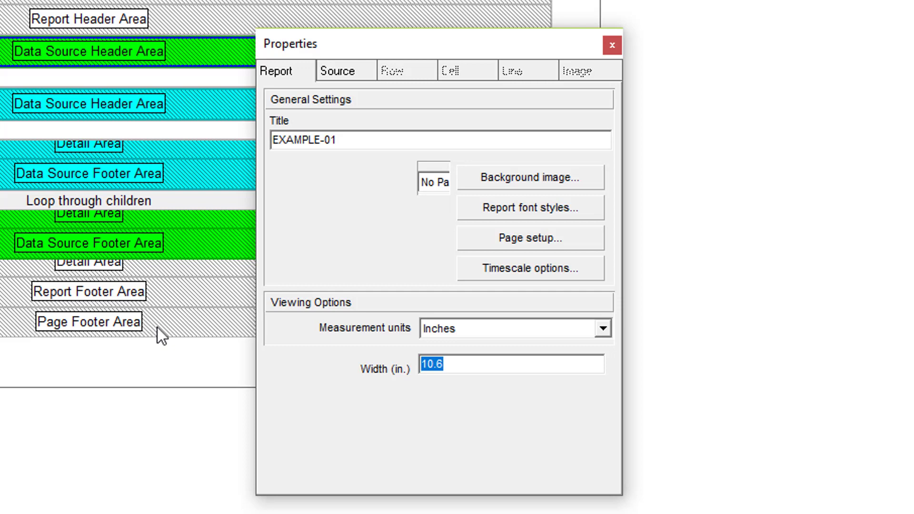
pyautogui.write('8.5')
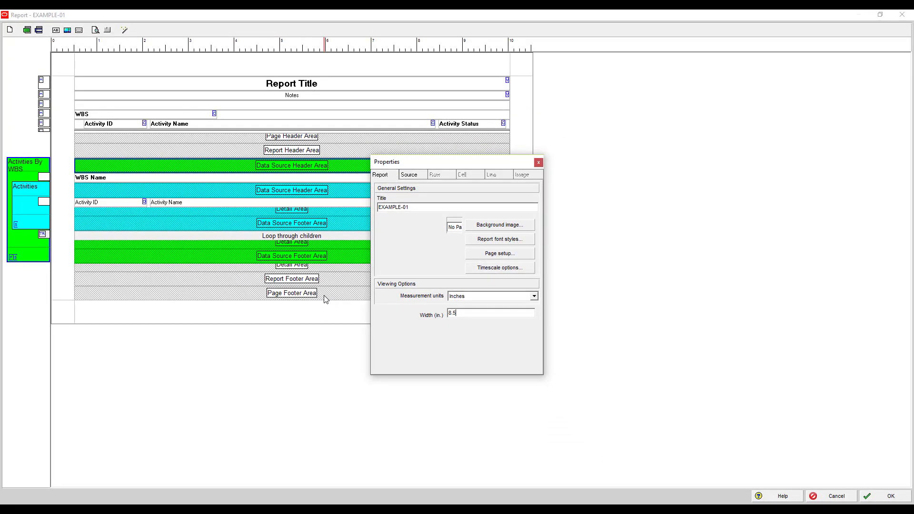
pyautogui.press('Return')
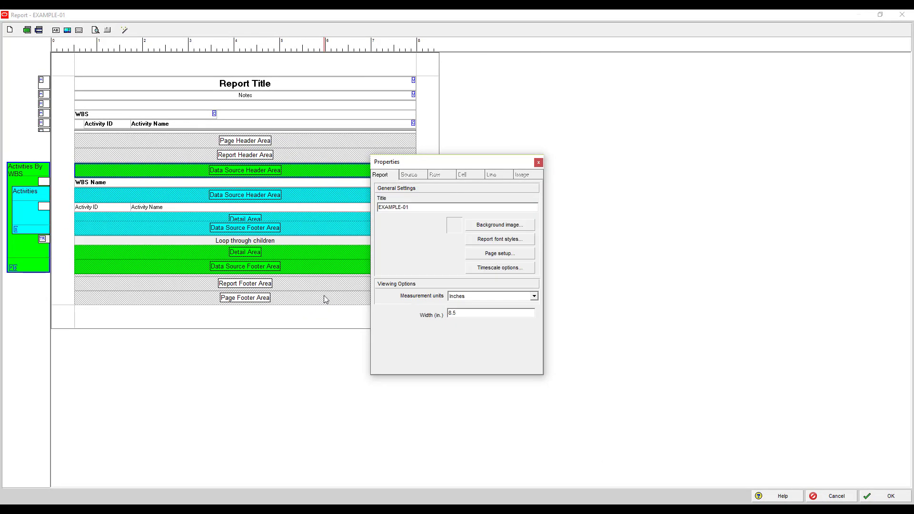
# Set the report width to 11 inches and move the Properties window clear of the report layout.
pyautogui.hotkey('shift', 'Home')
pyautogui.write('11')
pyautogui.press('Return')
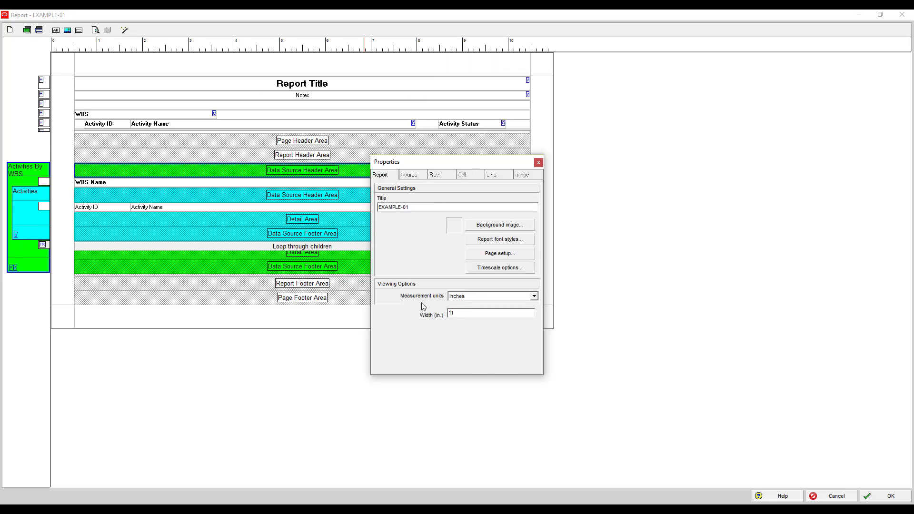
pyautogui.moveTo(445, 164); pyautogui.dragTo(665, 188)
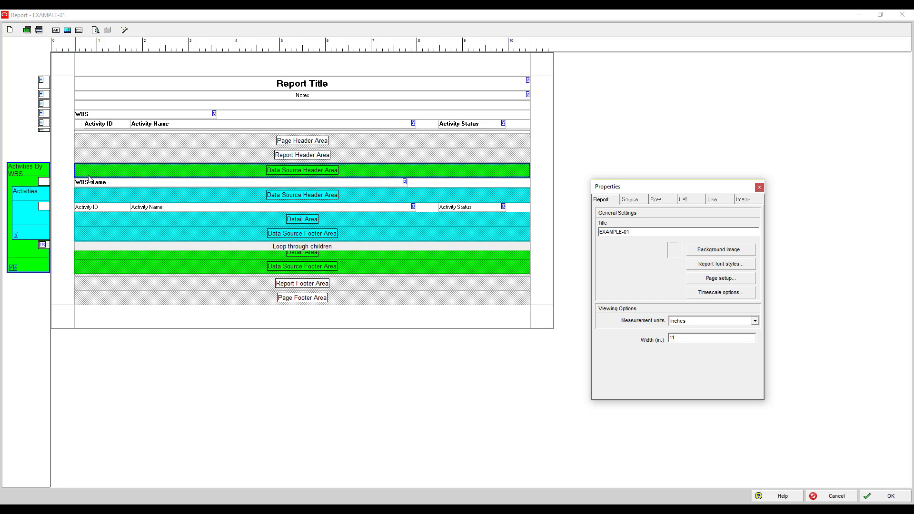
# Examine the extents of the WBS Name, Activity Name and Report Title cells and the Activities By WBS data source in the layout.
pyautogui.click(152, 182)
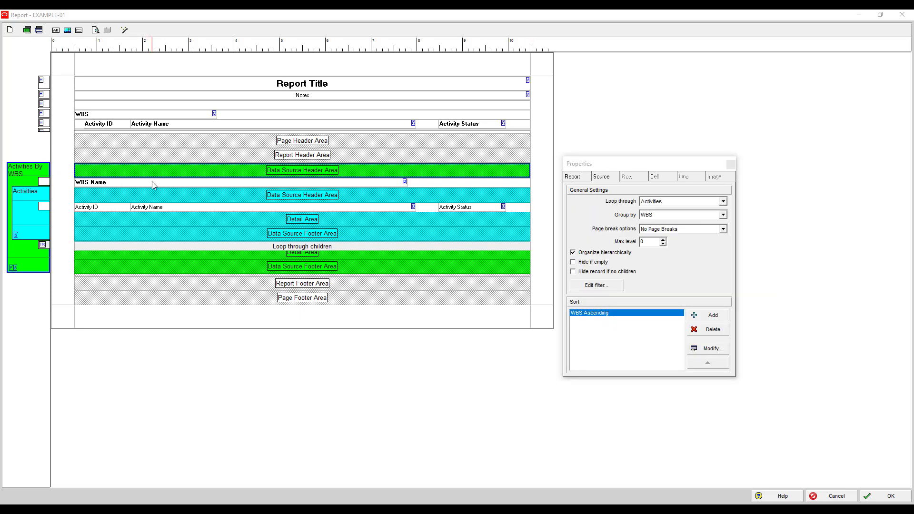
pyautogui.click(152, 182)
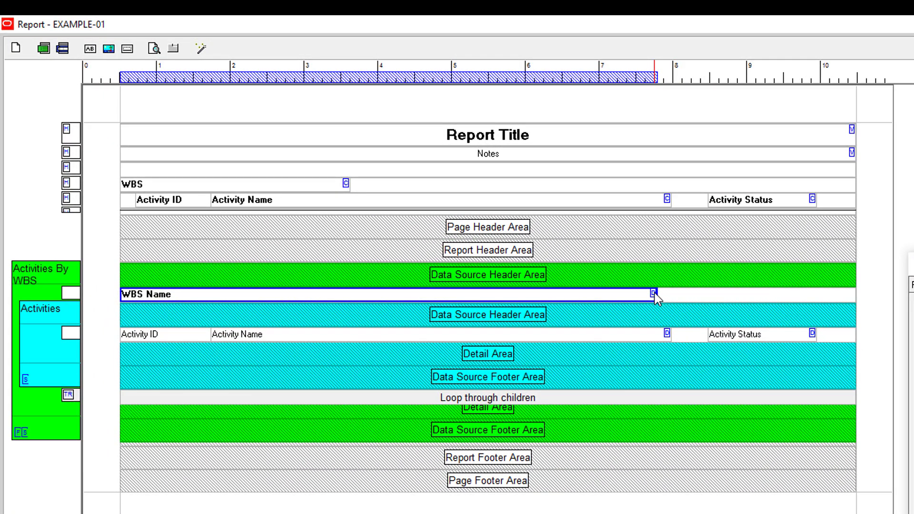
pyautogui.click(649, 203)
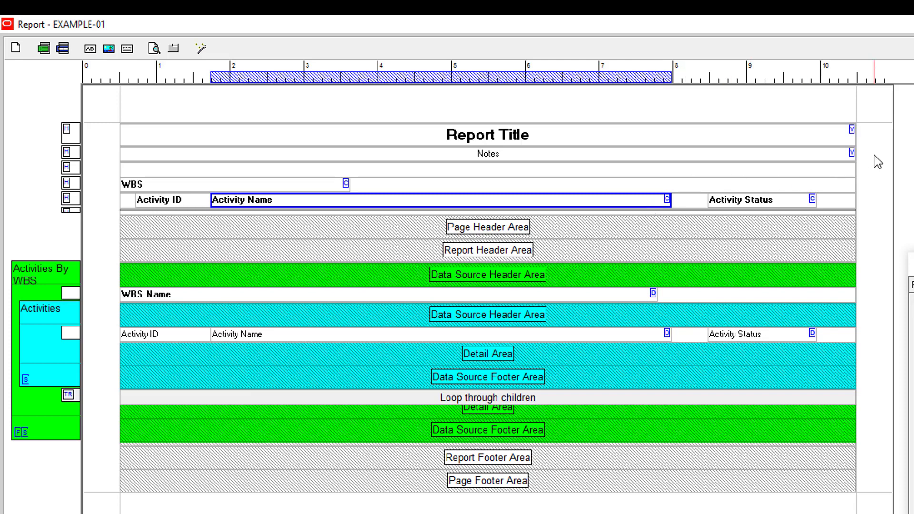
pyautogui.click(848, 138)
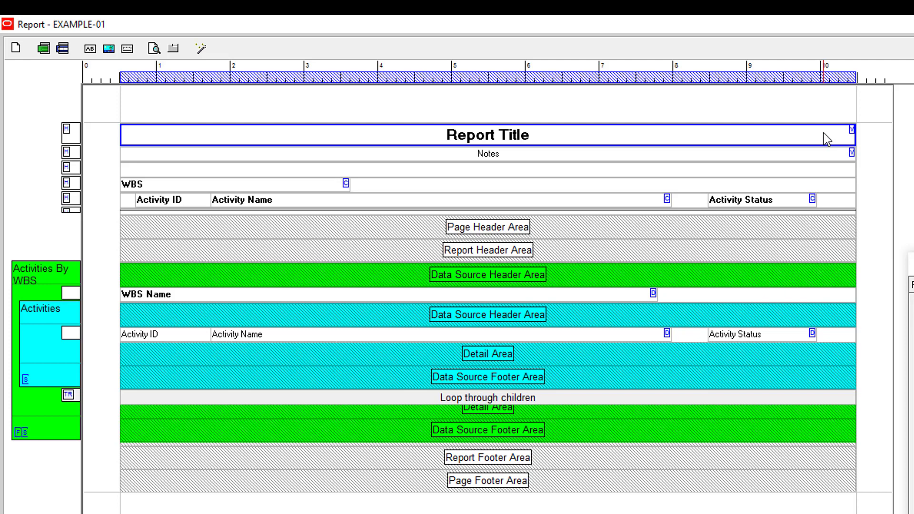
pyautogui.click(637, 334)
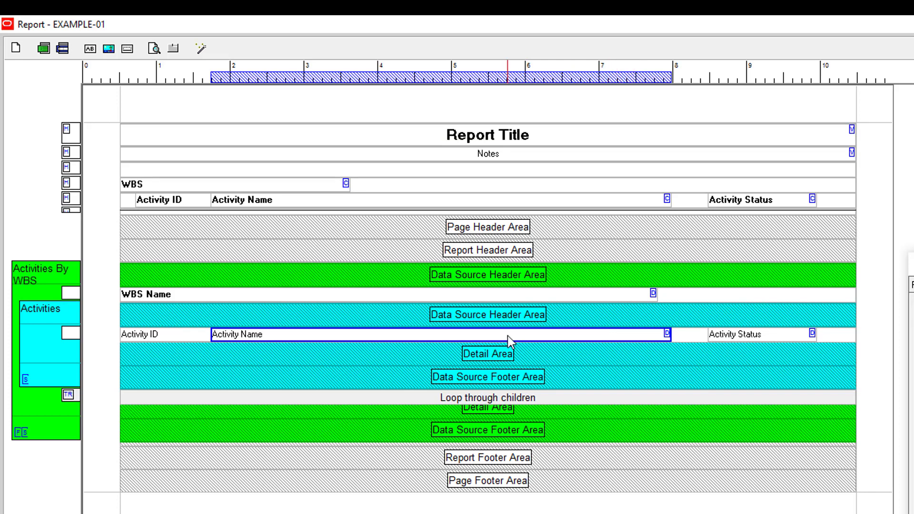
pyautogui.click(230, 296)
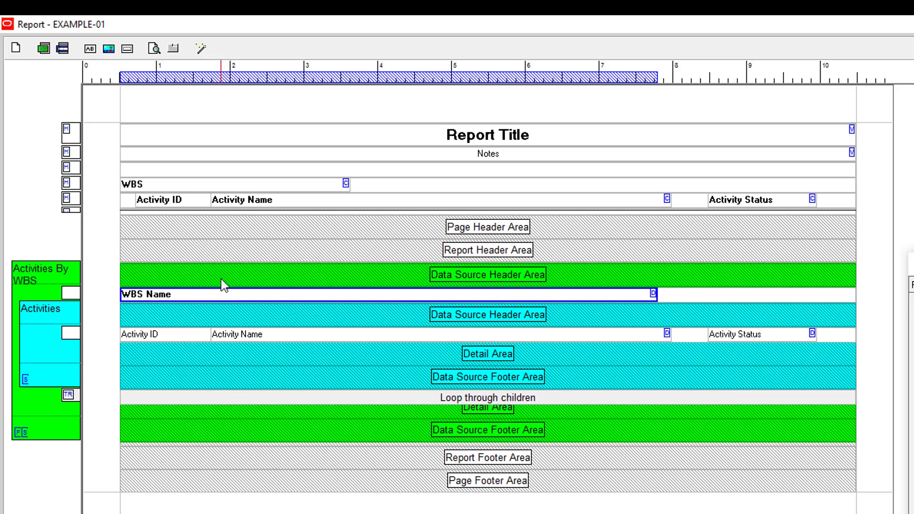
pyautogui.click(221, 279)
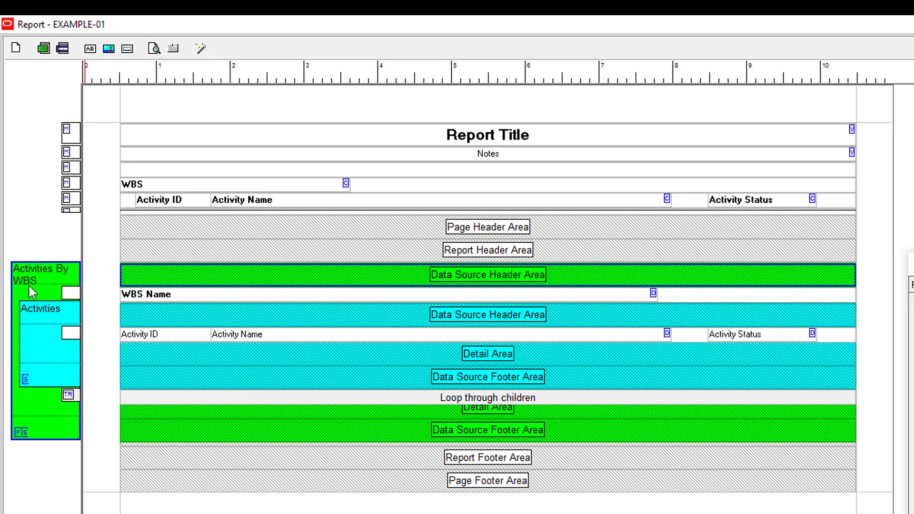
pyautogui.click(201, 296)
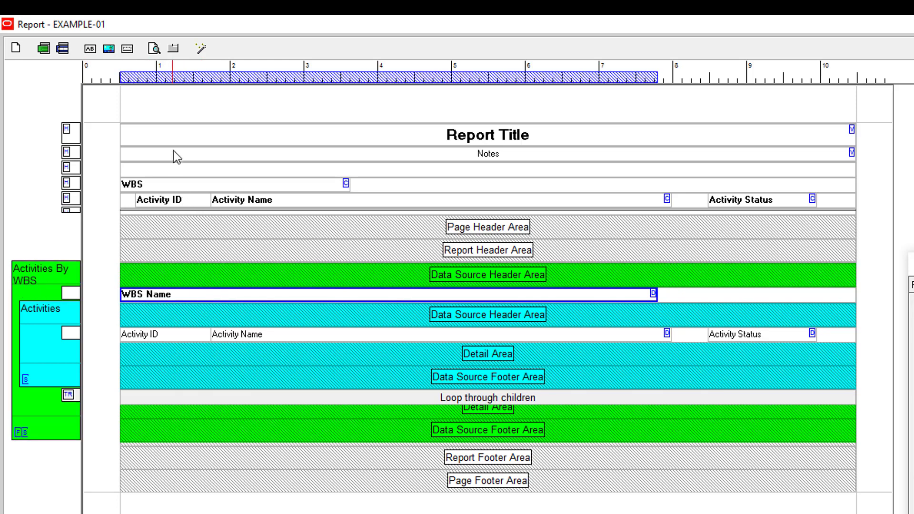
# Preview the EXAMPLE-01 report and zoom in on the WBS and activity rows of its first page.
pyautogui.click(156, 49)
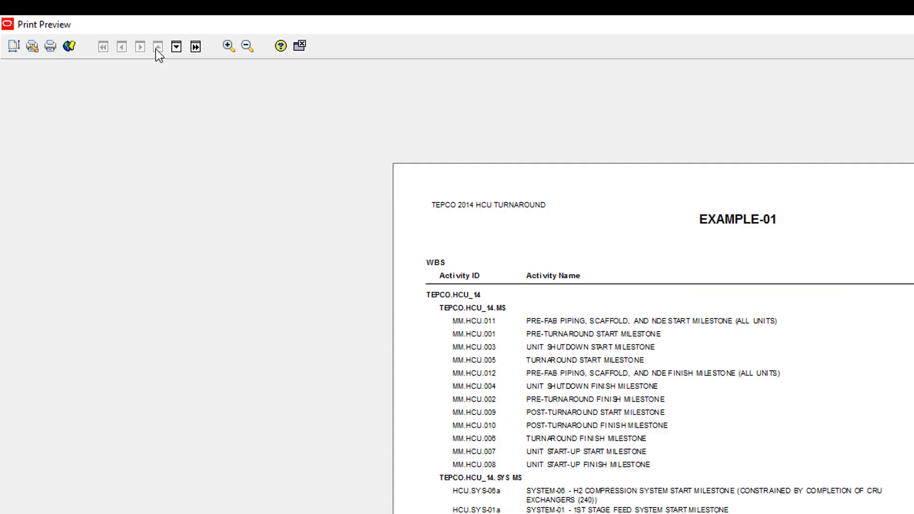
pyautogui.click(505, 269)
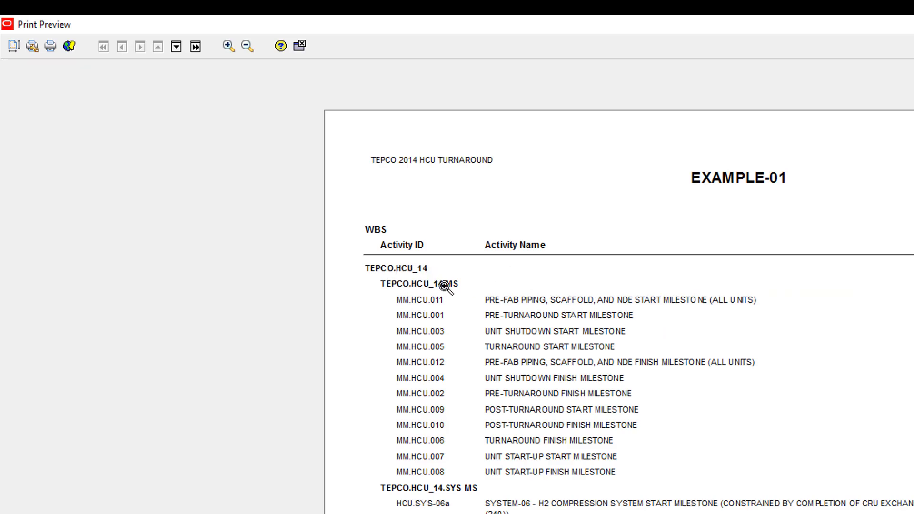
# Close the print preview and examine the Activities data source header area and the Activity Name cell in the layout.
pyautogui.click(300, 46)
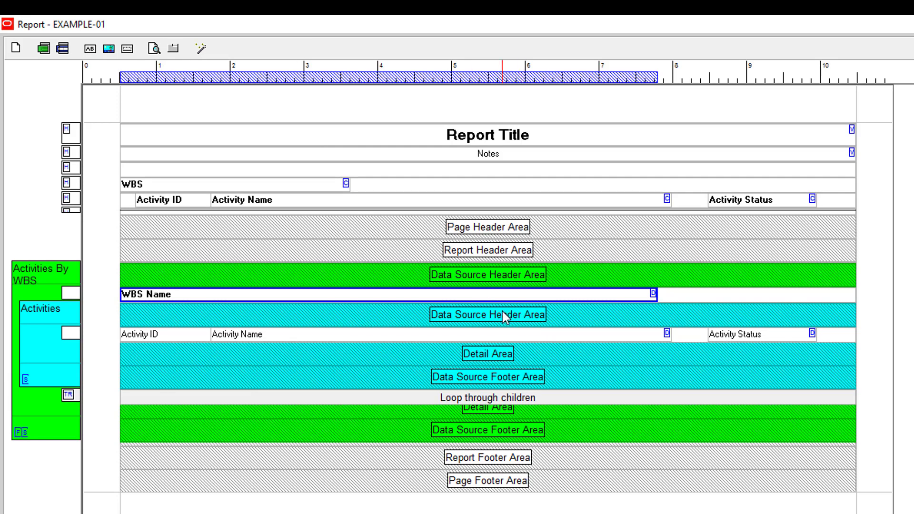
pyautogui.click(467, 314)
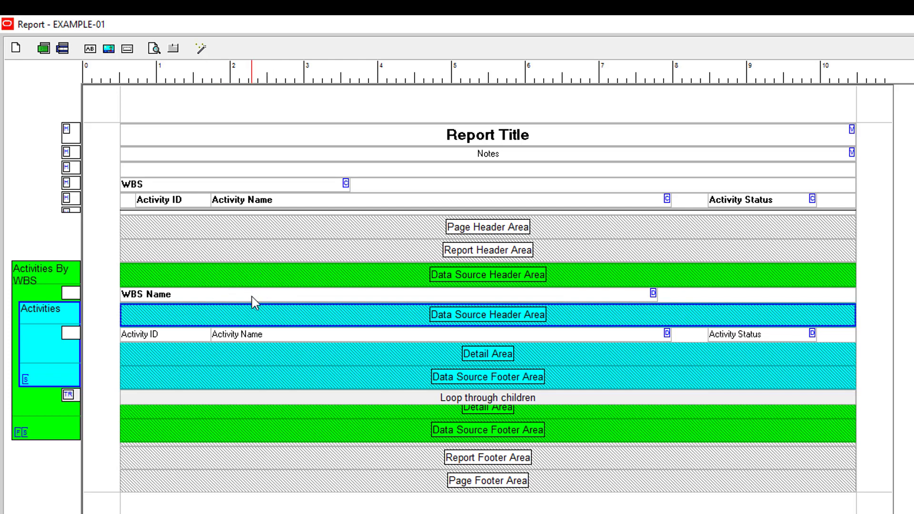
pyautogui.click(333, 337)
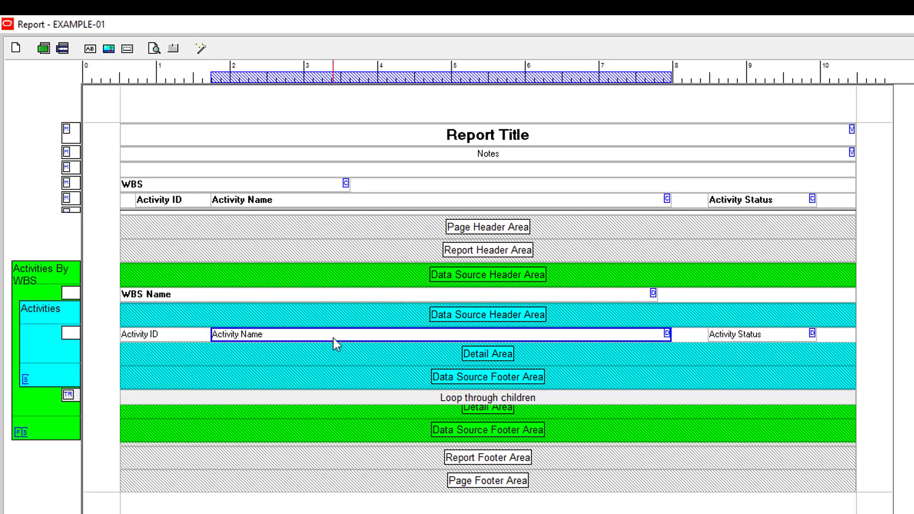
pyautogui.click(250, 315)
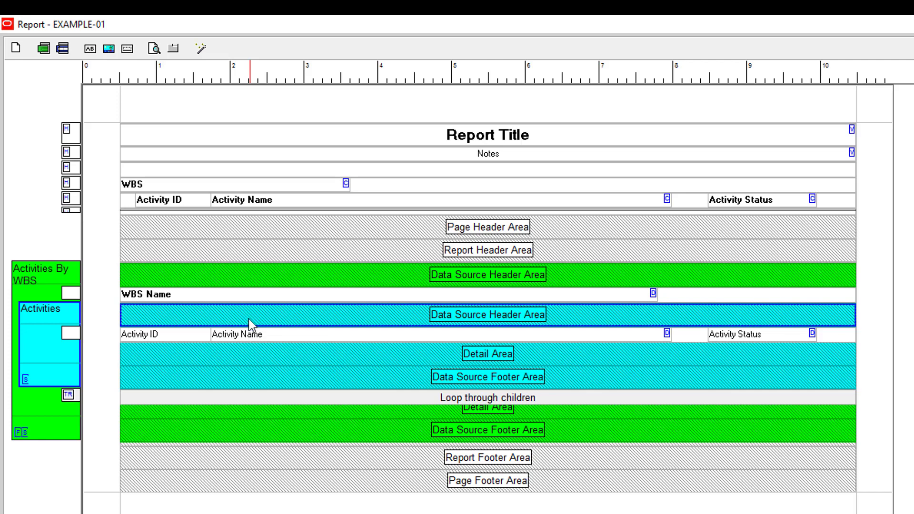
# Add a data source in the Activities detail area and set it to loop through Activity Resource Assignments.
pyautogui.click(242, 356)
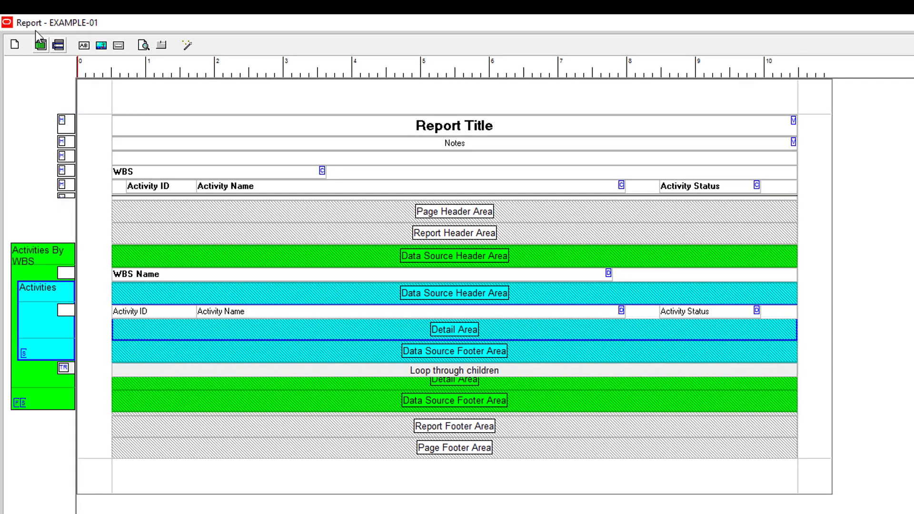
pyautogui.click(43, 48)
pyautogui.click(566, 359)
pyautogui.click(363, 249)
pyautogui.click(374, 273)
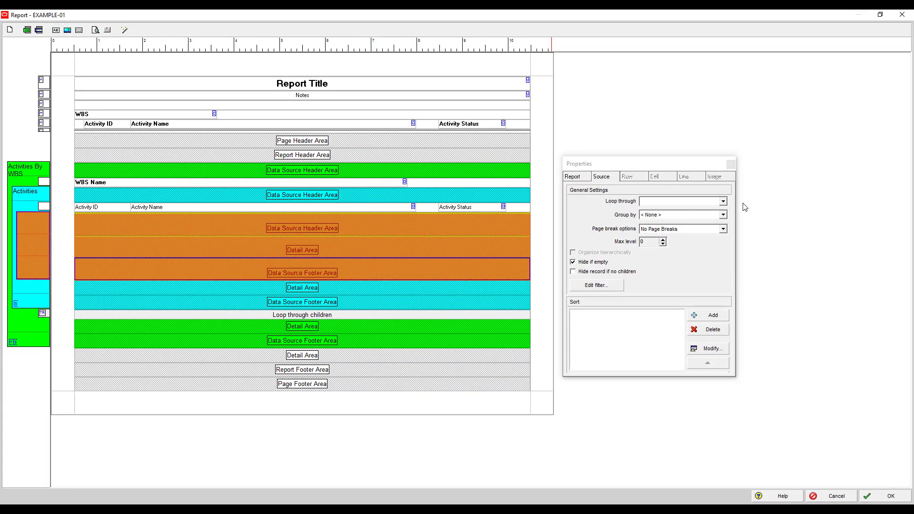
pyautogui.click(723, 202)
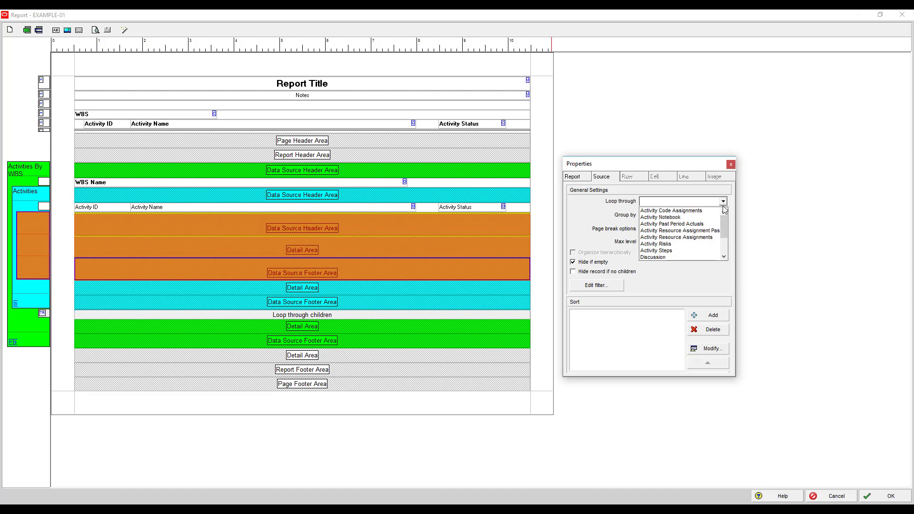
pyautogui.click(690, 236)
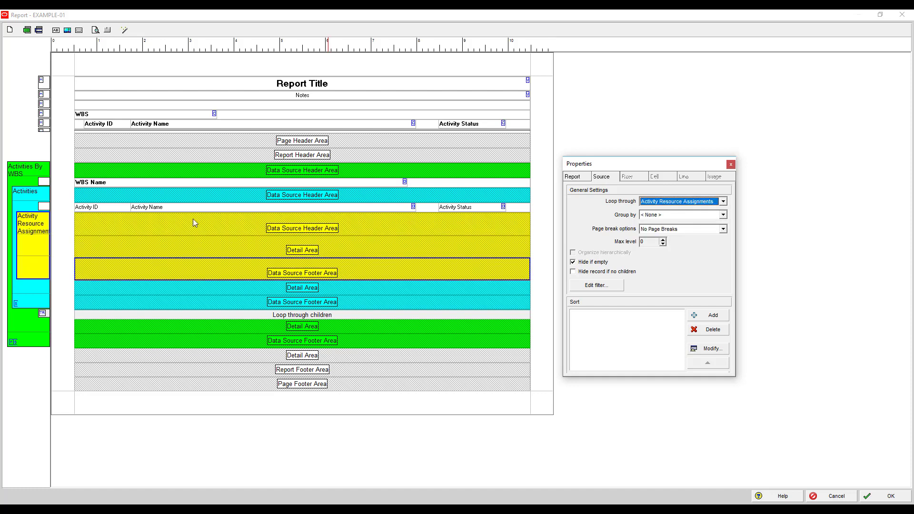
# Review the Loop through choices offered for the nested data source, leaving the current choice in place.
pyautogui.click(164, 243)
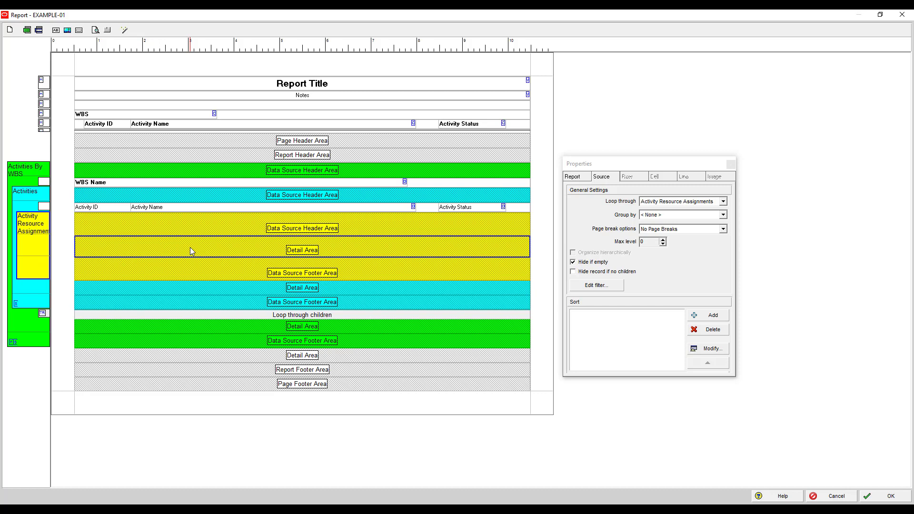
pyautogui.click(723, 202)
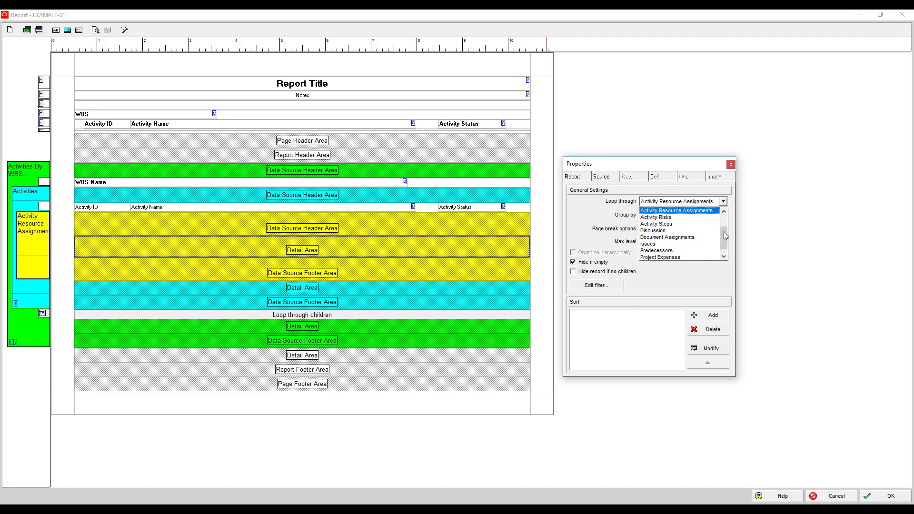
pyautogui.moveTo(724, 236); pyautogui.dragTo(725, 237)
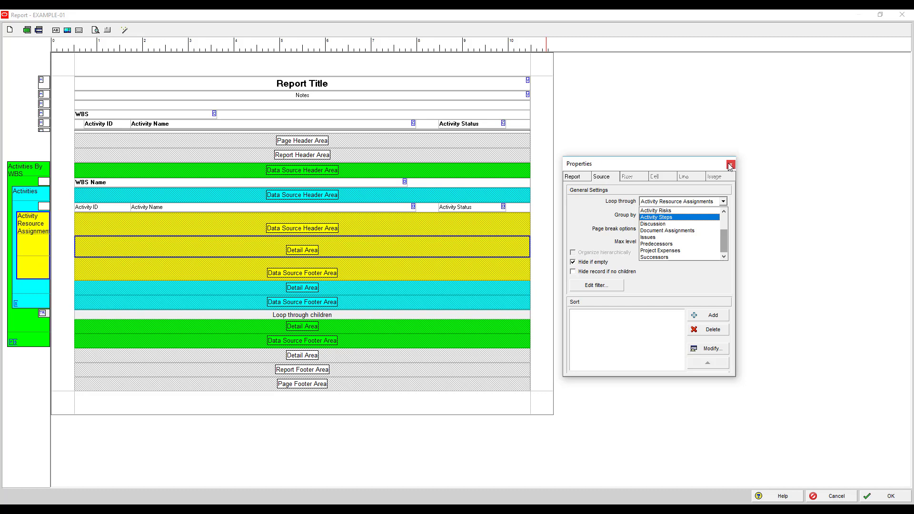
pyautogui.click(205, 246)
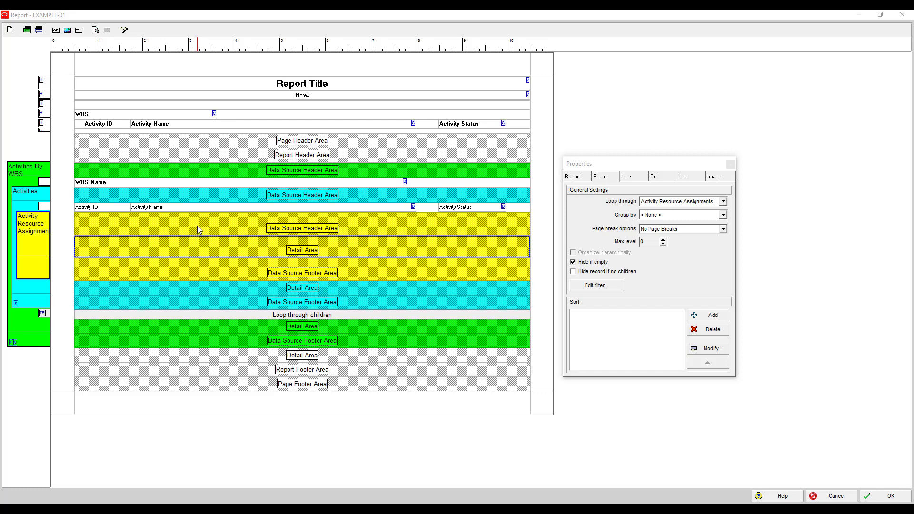
# Examine the header, detail and footer areas of the Activity Resource Assignments data source and the commands available in its detail area.
pyautogui.click(237, 232)
pyautogui.click(238, 243)
pyautogui.click(246, 268)
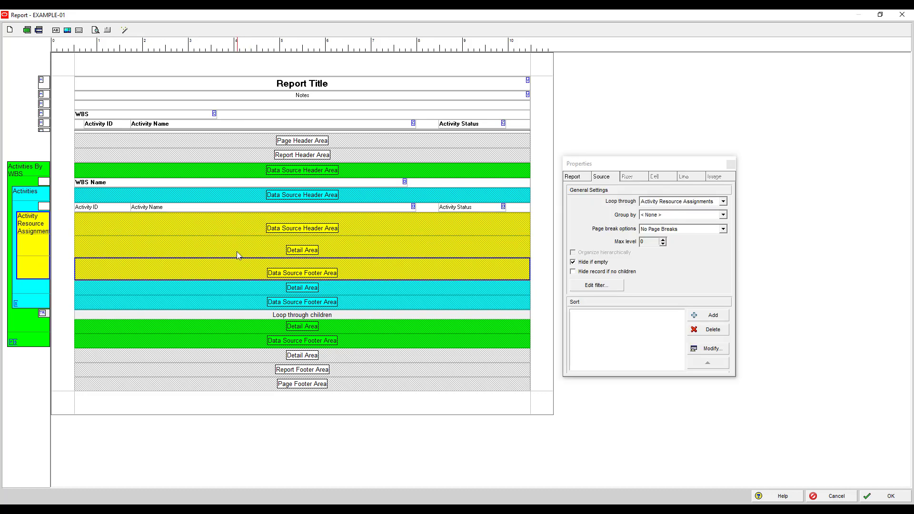
pyautogui.click(233, 242)
pyautogui.click(179, 226)
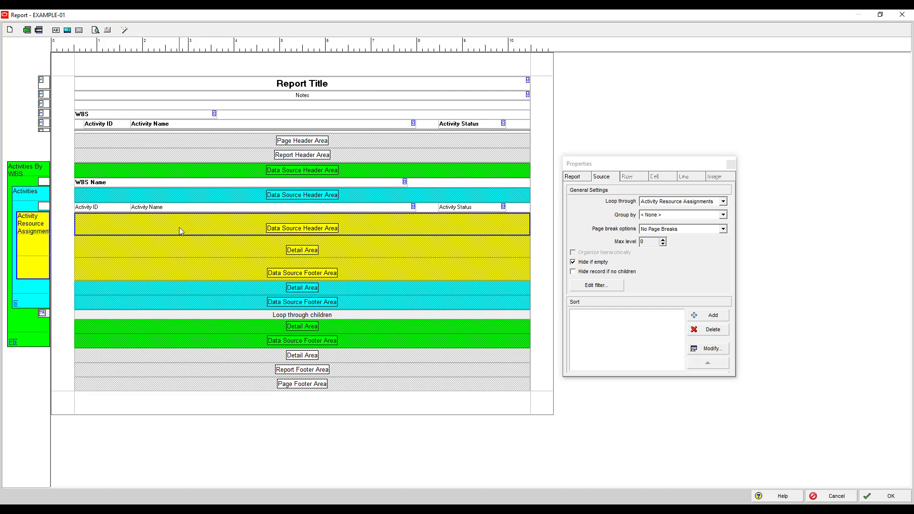
pyautogui.click(165, 255)
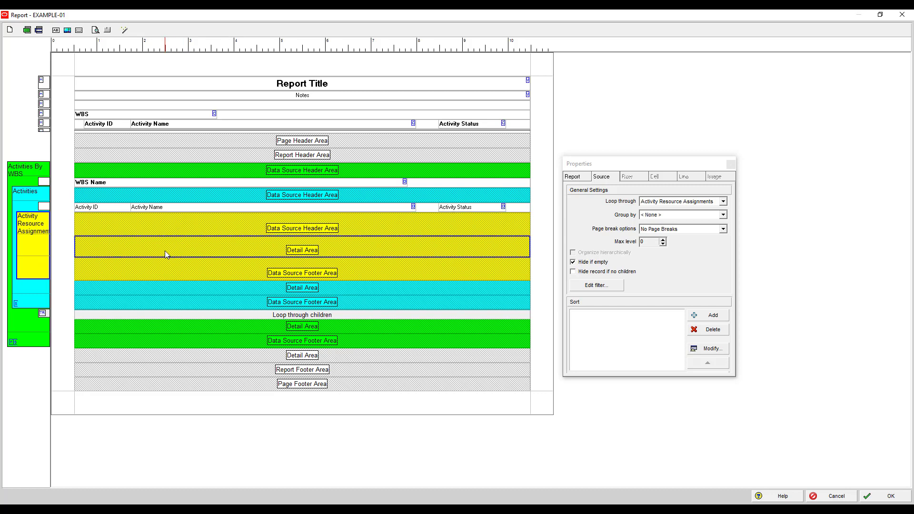
pyautogui.rightClick(168, 253)
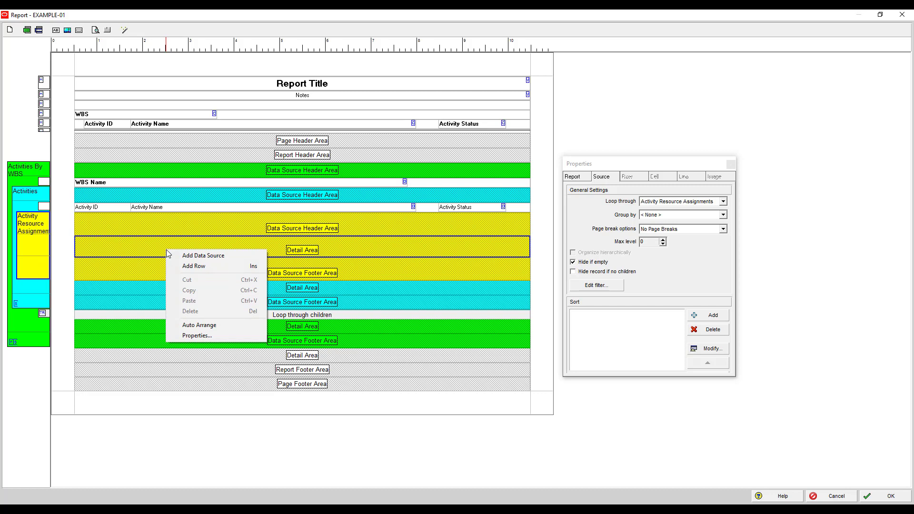
pyautogui.click(155, 245)
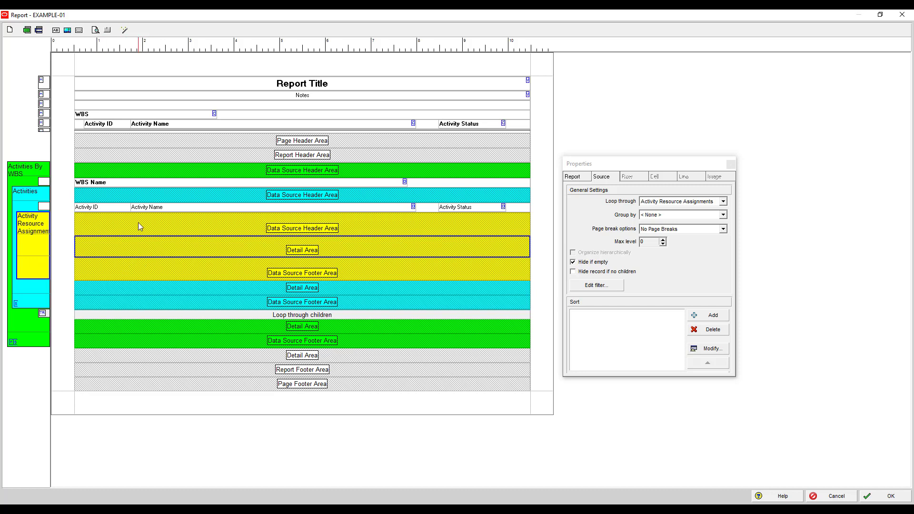
pyautogui.click(138, 222)
pyautogui.click(143, 245)
pyautogui.click(145, 233)
pyautogui.click(146, 248)
pyautogui.click(149, 266)
pyautogui.click(143, 251)
pyautogui.click(173, 230)
pyautogui.click(175, 247)
pyautogui.click(181, 271)
pyautogui.click(176, 250)
# Delete the Activity Resource Assignments data source and auto-arrange the report layout.
pyautogui.click(175, 249)
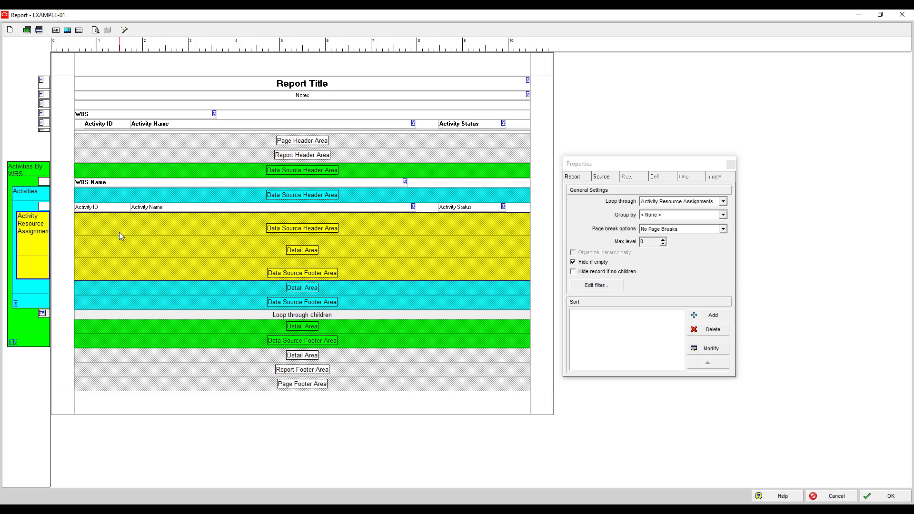
pyautogui.press('Delete')
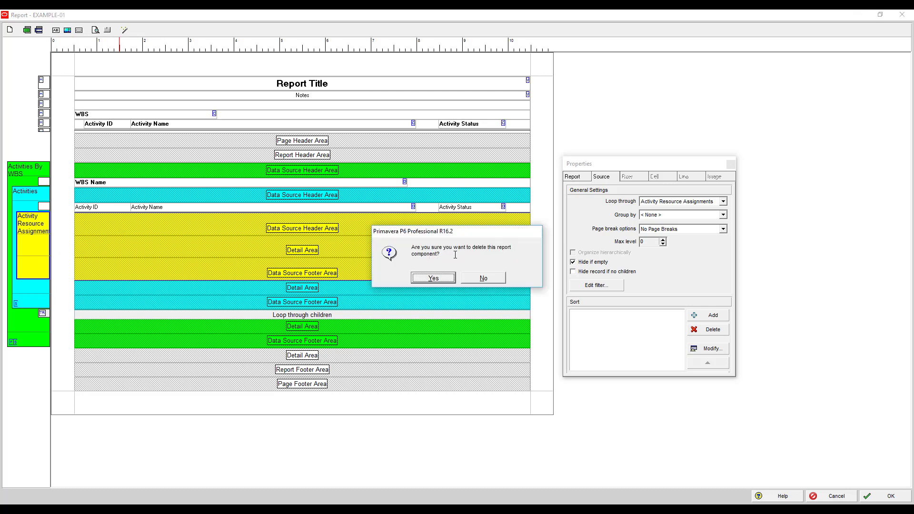
pyautogui.click(433, 278)
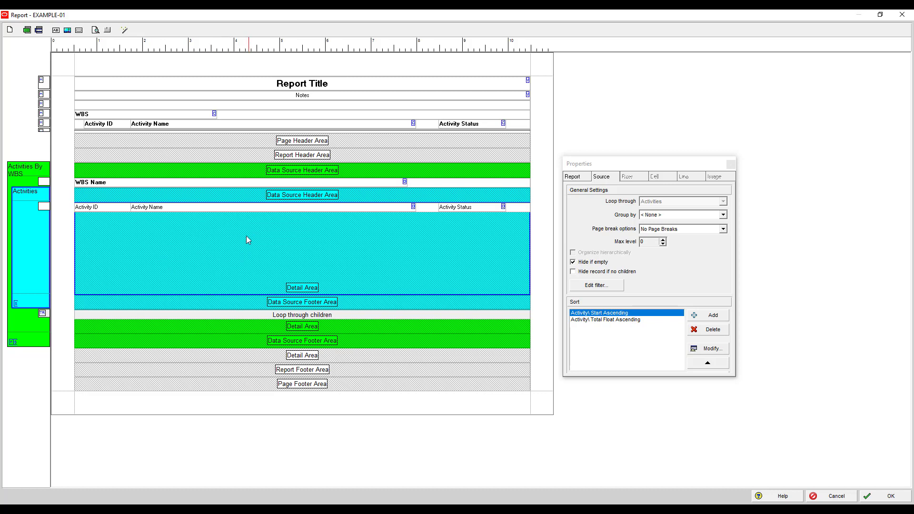
pyautogui.rightClick(206, 248)
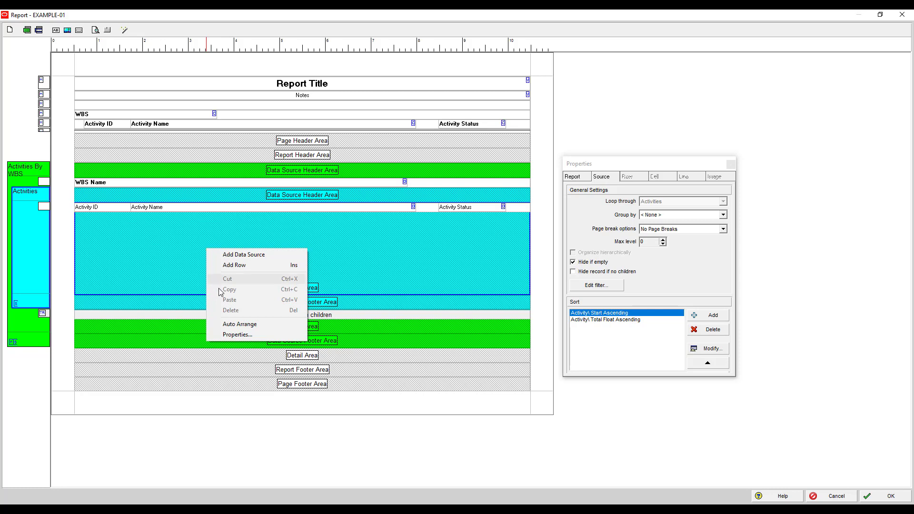
pyautogui.click(241, 324)
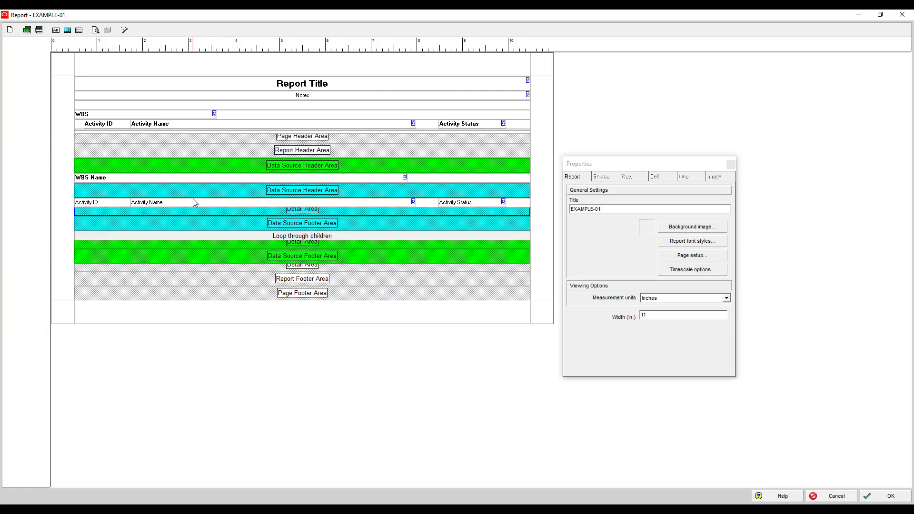
# Examine the properties of the Activities data source areas, the Activity Name cell and row, the Activities By WBS data source and the Notes cell.
pyautogui.click(193, 197)
pyautogui.click(199, 215)
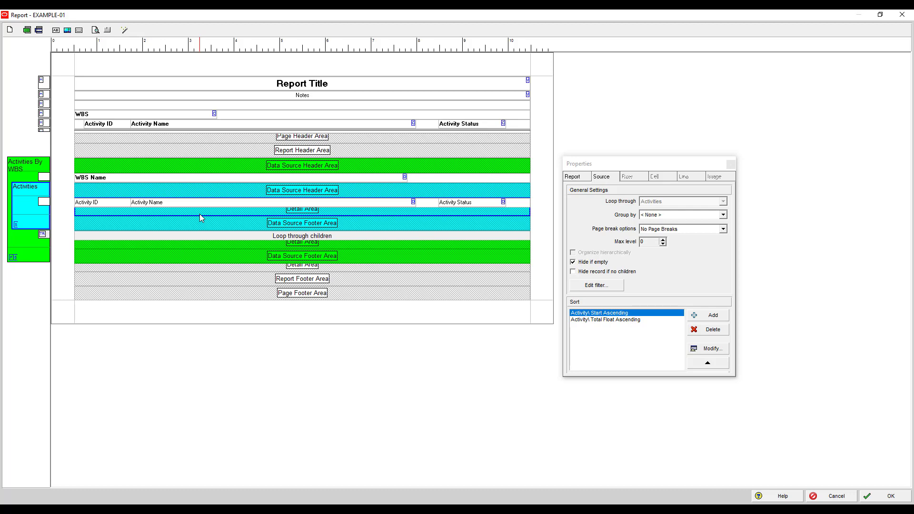
pyautogui.click(200, 215)
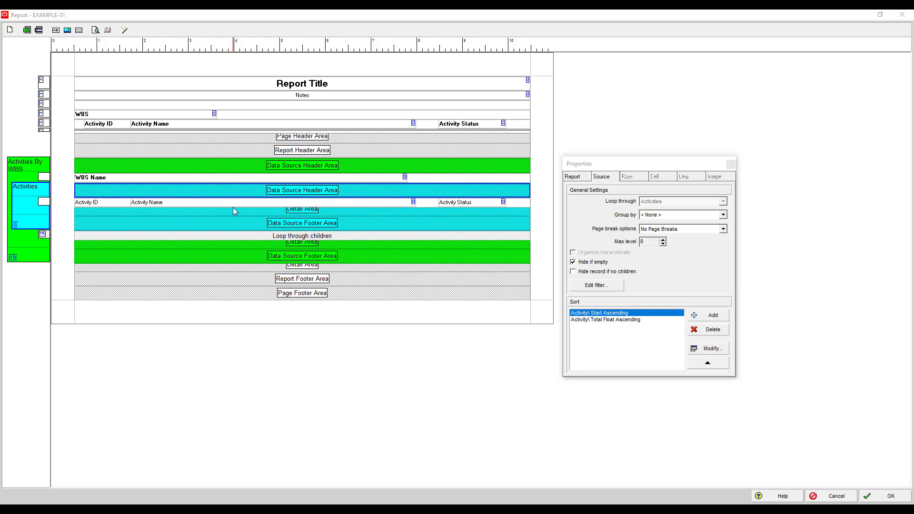
pyautogui.click(205, 201)
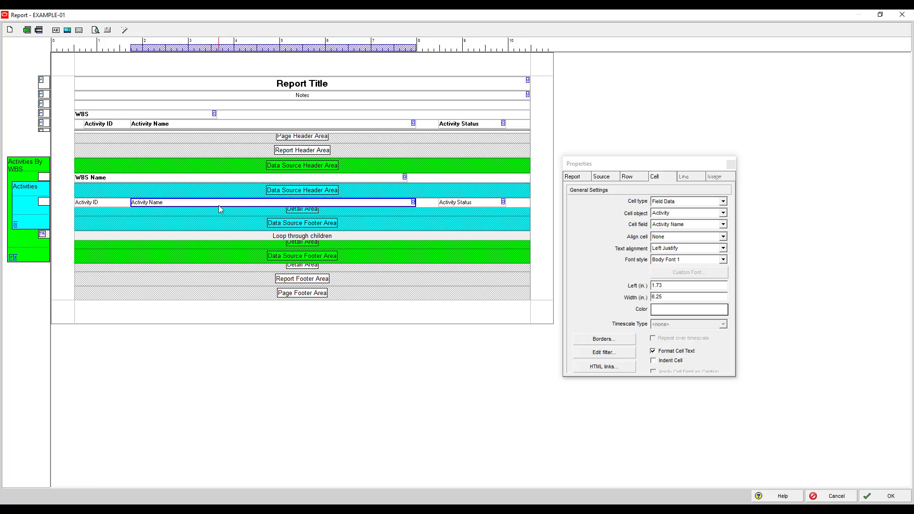
pyautogui.click(218, 205)
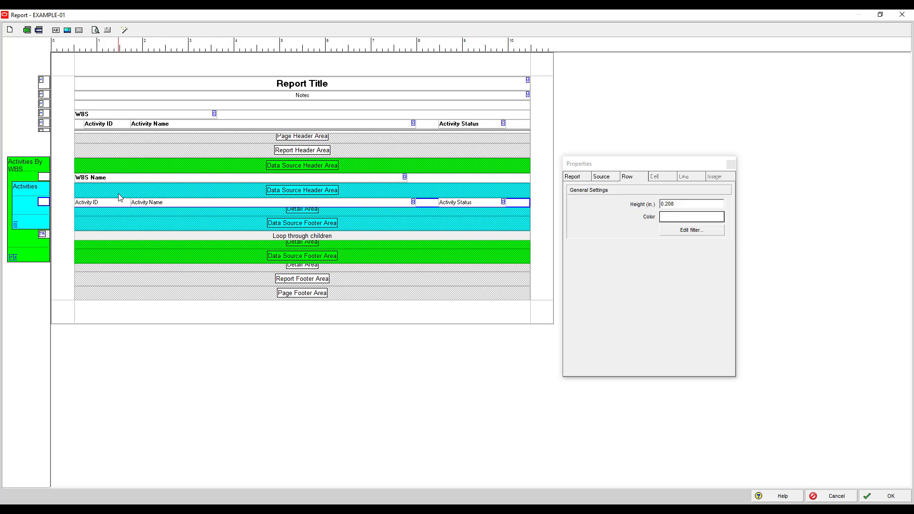
pyautogui.click(192, 201)
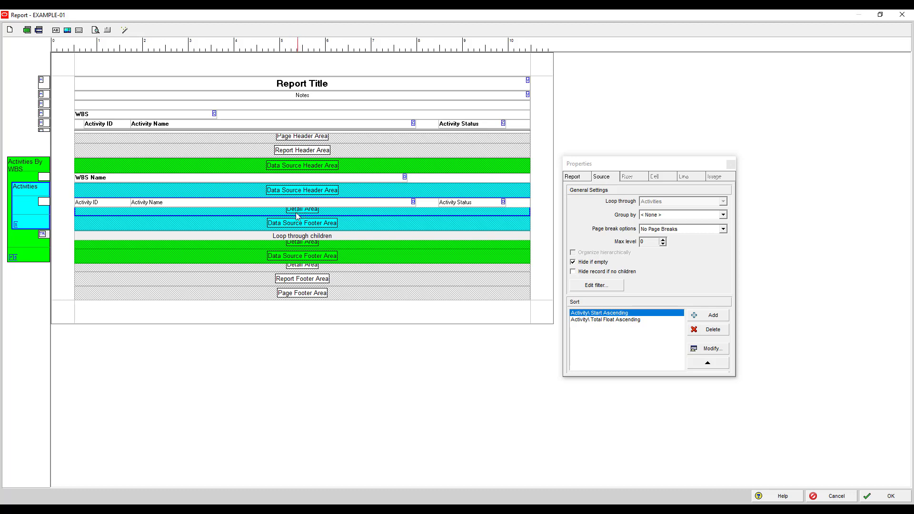
pyautogui.click(278, 216)
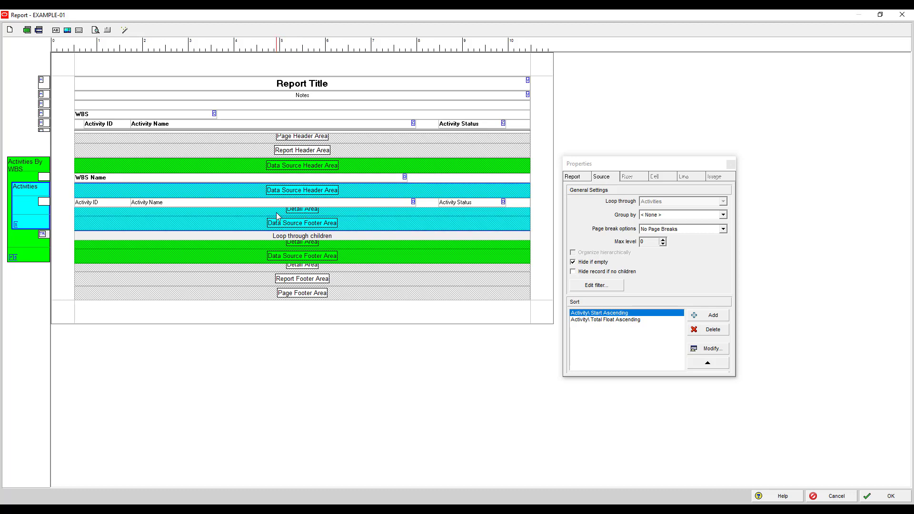
pyautogui.click(106, 189)
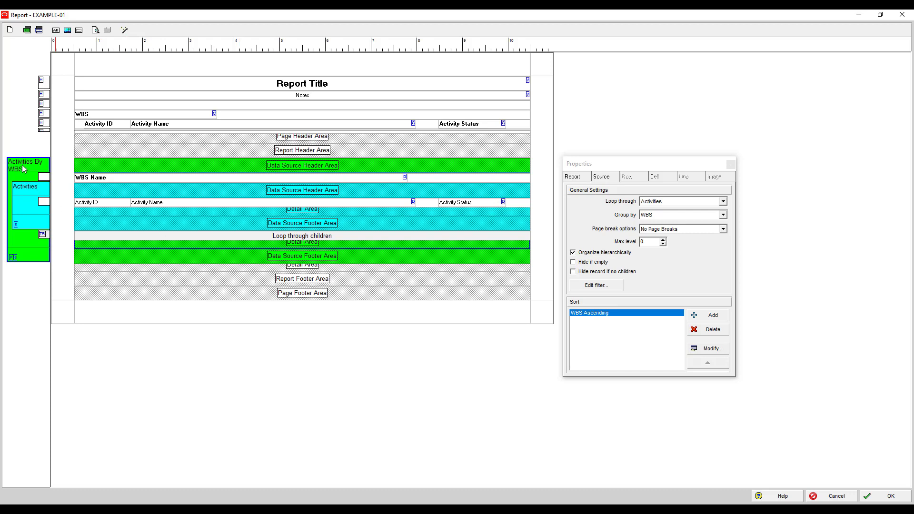
pyautogui.click(148, 245)
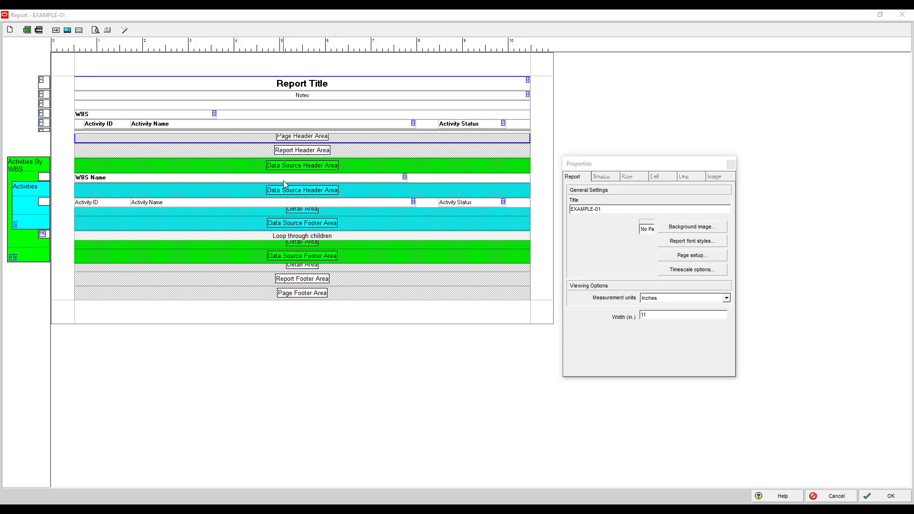
pyautogui.click(336, 98)
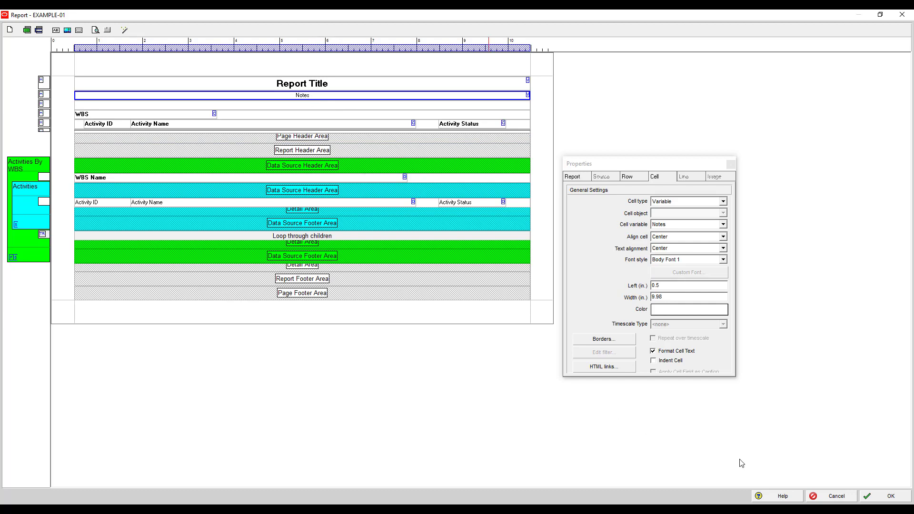
# Save the EXAMPLE-01 layout, then review its Run Report options, including the Notes field, and close them without running the report.
pyautogui.click(880, 501)
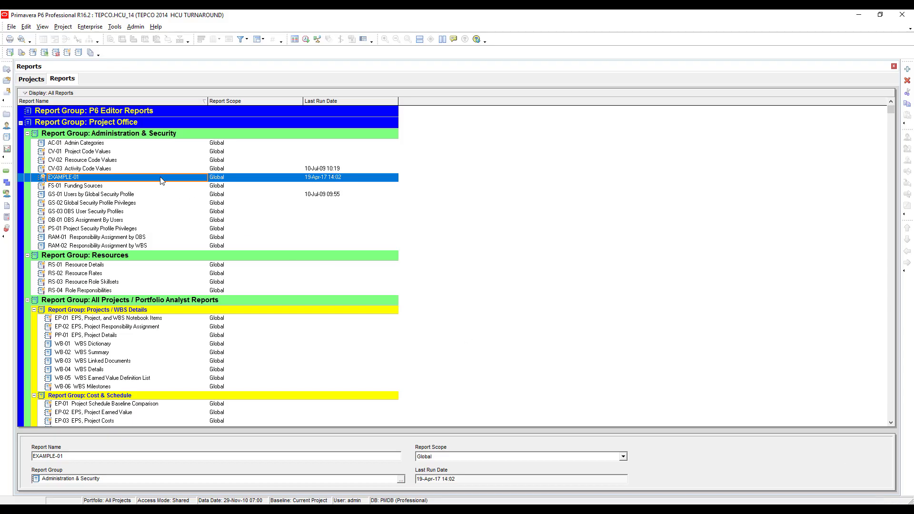
pyautogui.rightClick(160, 180)
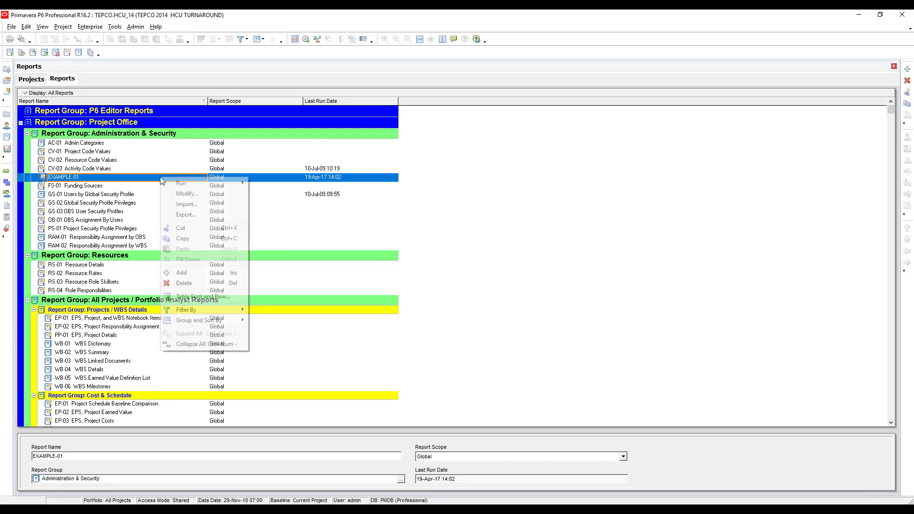
pyautogui.moveTo(219, 187)
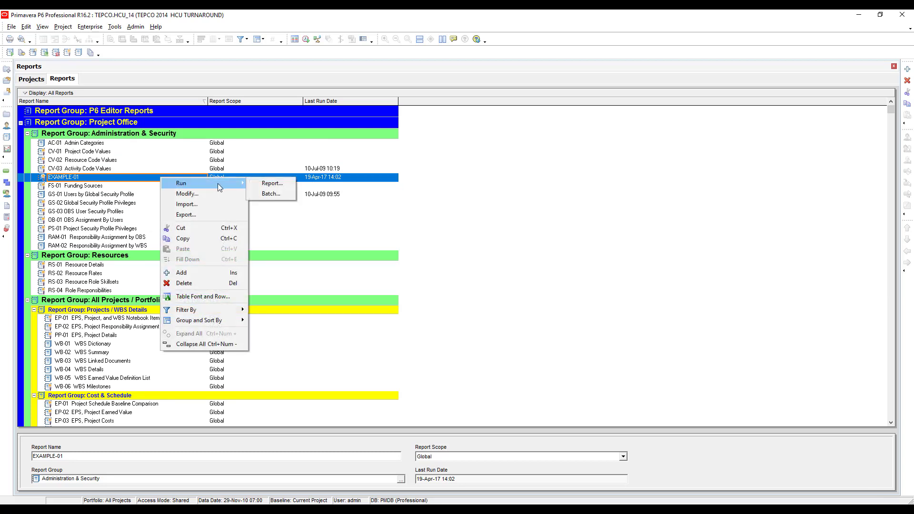
pyautogui.click(267, 186)
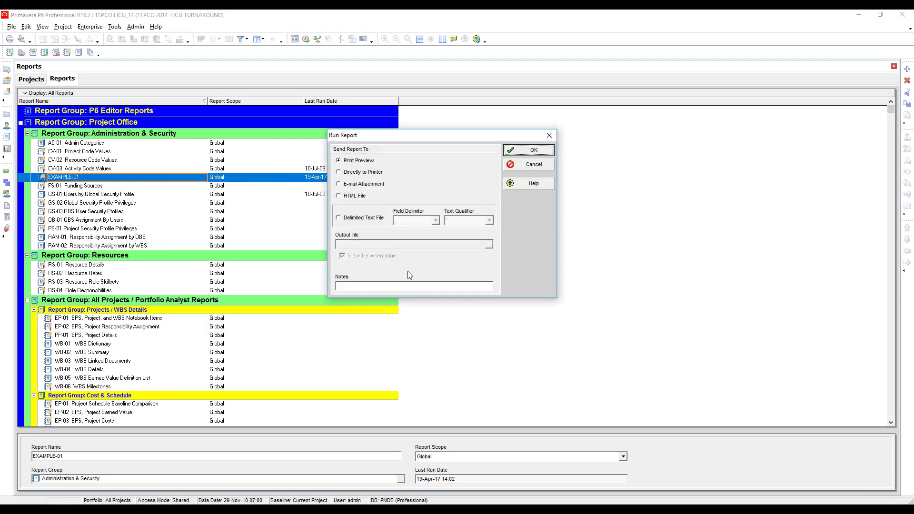
pyautogui.click(382, 286)
pyautogui.press('Escape')
# Open EXAMPLE-01 for modification, delete the Notes cell from its row, and close the report without saving the changes.
pyautogui.rightClick(232, 180)
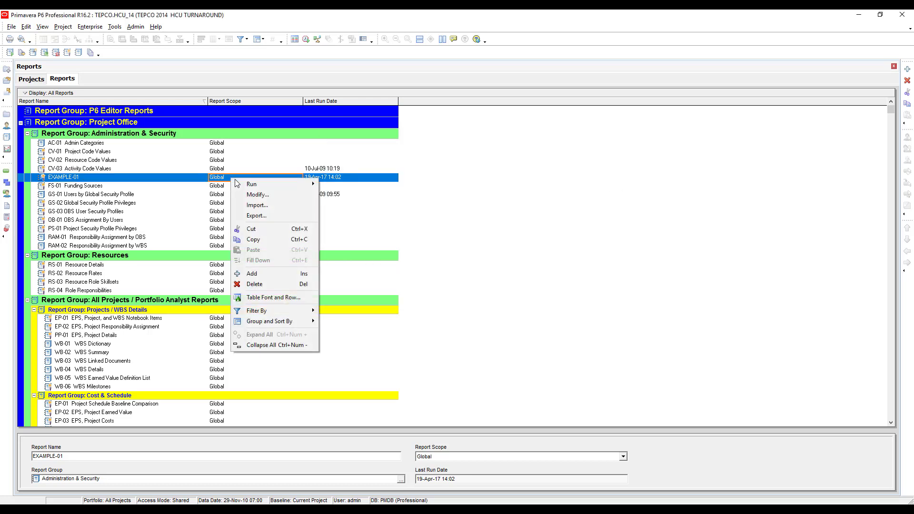
pyautogui.click(279, 195)
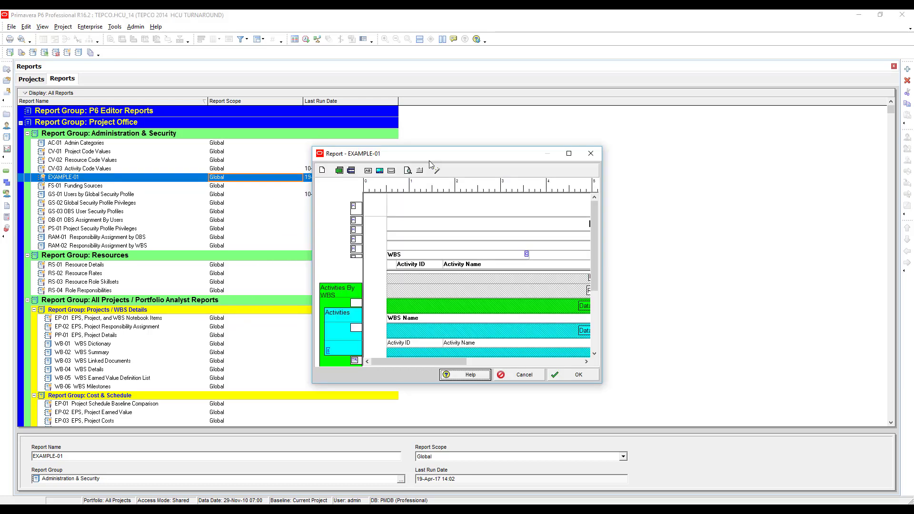
pyautogui.click(569, 153)
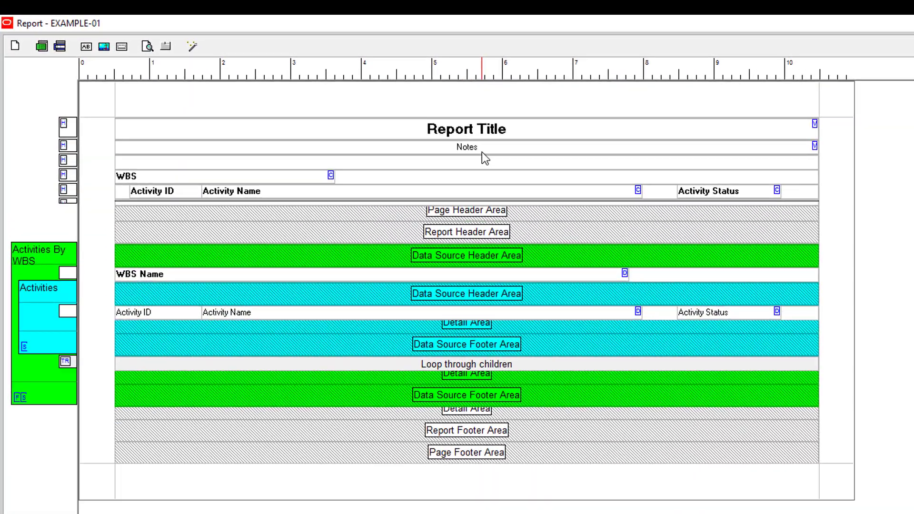
pyautogui.click(315, 98)
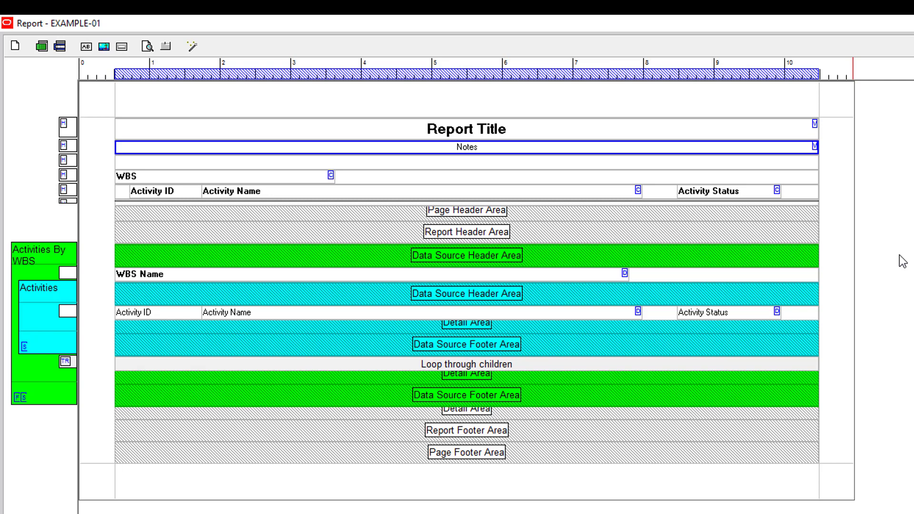
pyautogui.press('Delete')
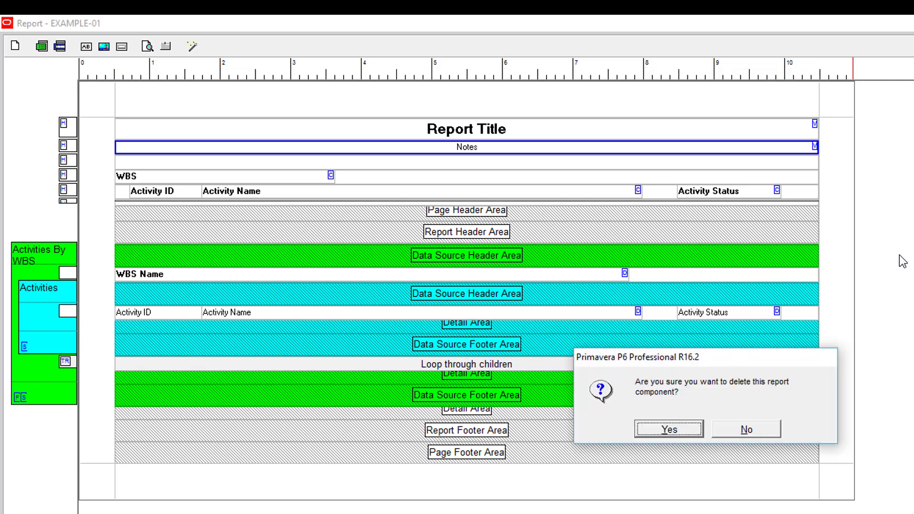
pyautogui.click(669, 429)
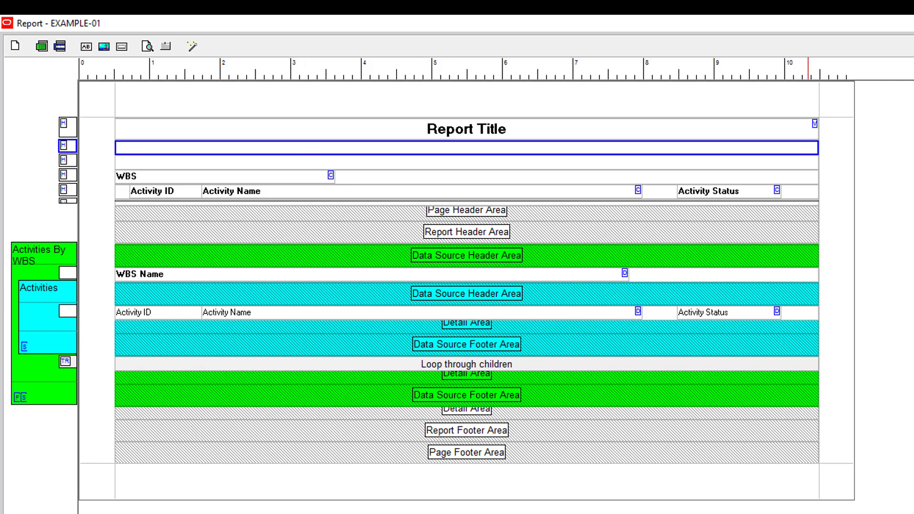
pyautogui.hotkey('alt', 'F4')
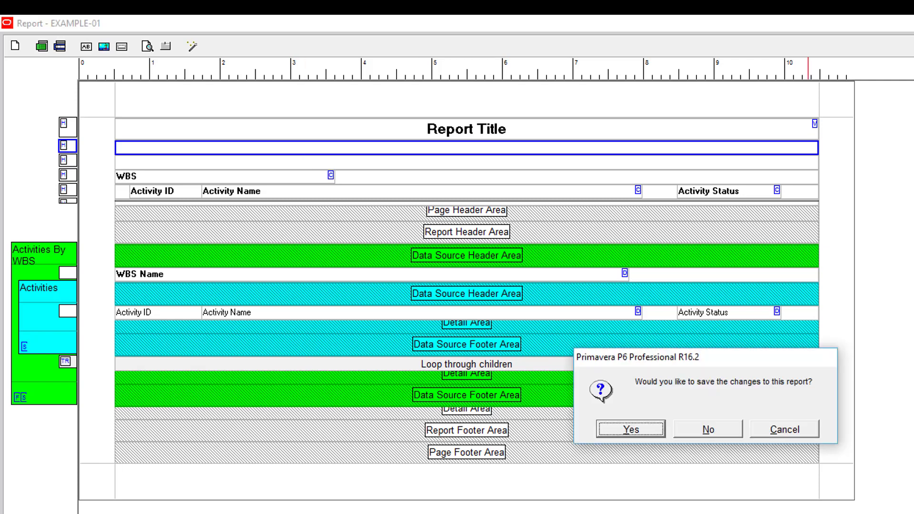
pyautogui.click(706, 431)
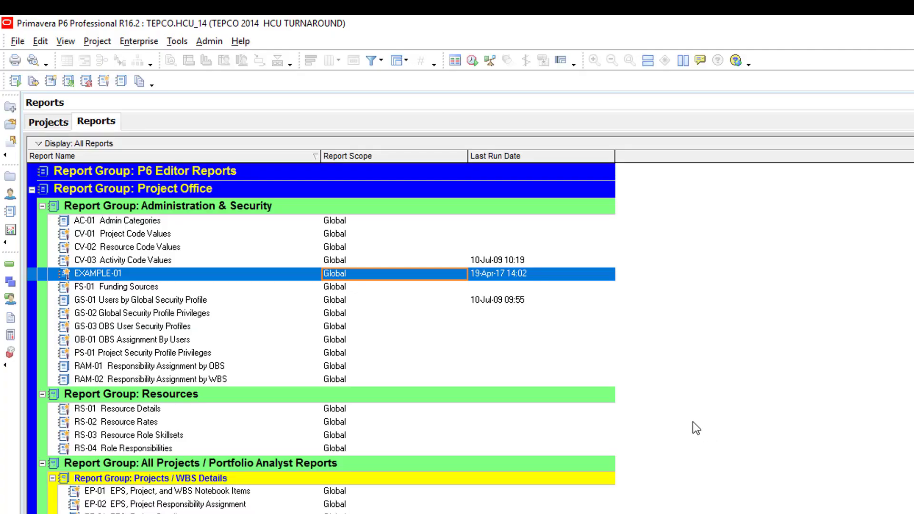
# Reopen EXAMPLE-01 for modification and delete the entire Notes row beneath the report title.
pyautogui.rightClick(255, 276)
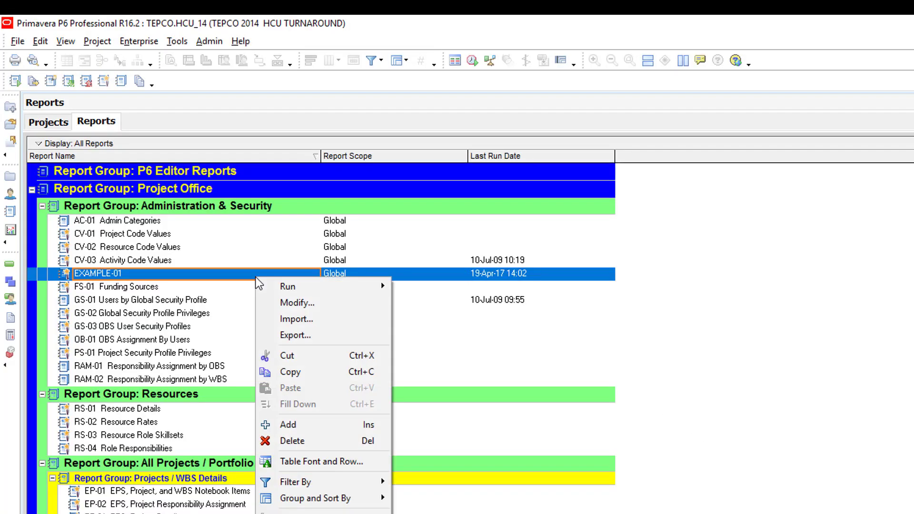
pyautogui.click(297, 303)
pyautogui.click(880, 239)
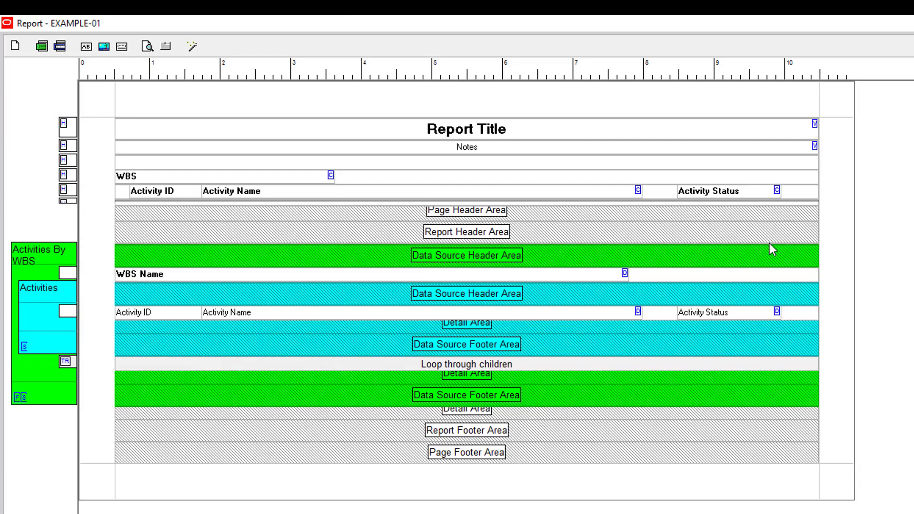
pyautogui.click(431, 150)
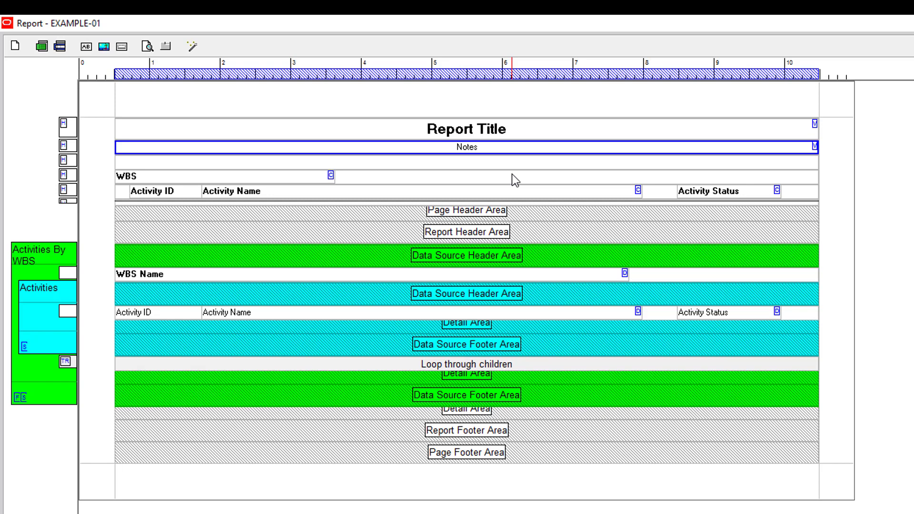
pyautogui.press('Up')
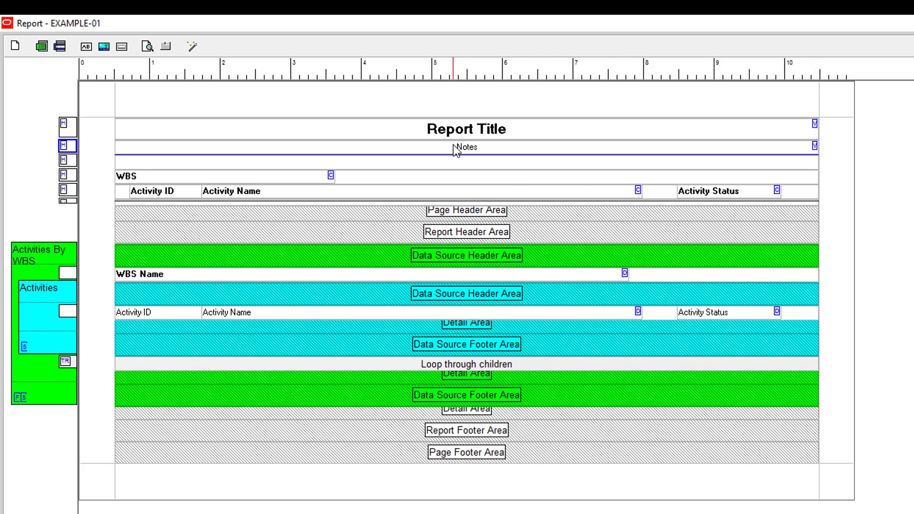
pyautogui.press('Delete')
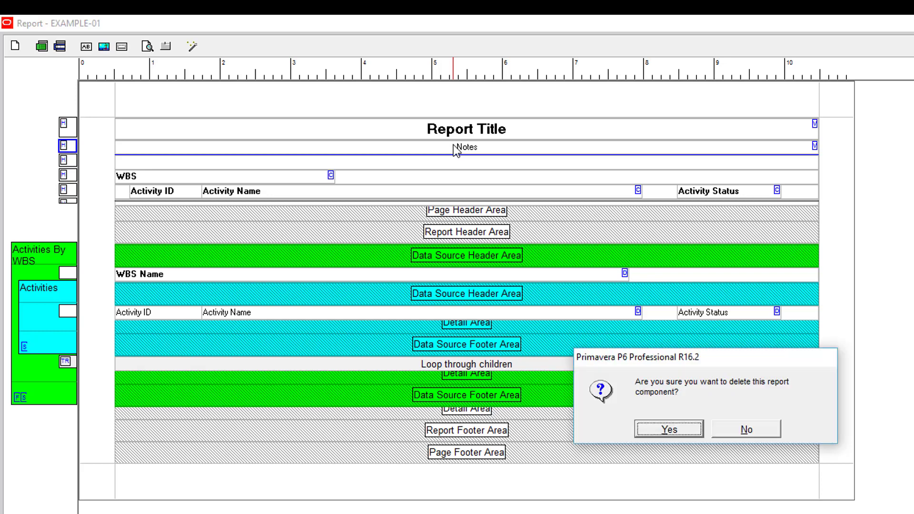
pyautogui.click(663, 431)
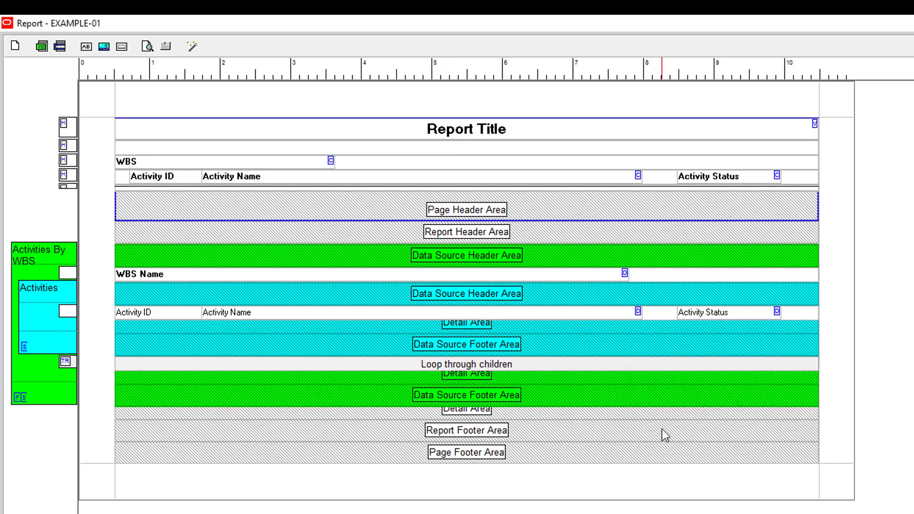
# Delete the blank row between the report title and the WBS heading row.
pyautogui.click(450, 148)
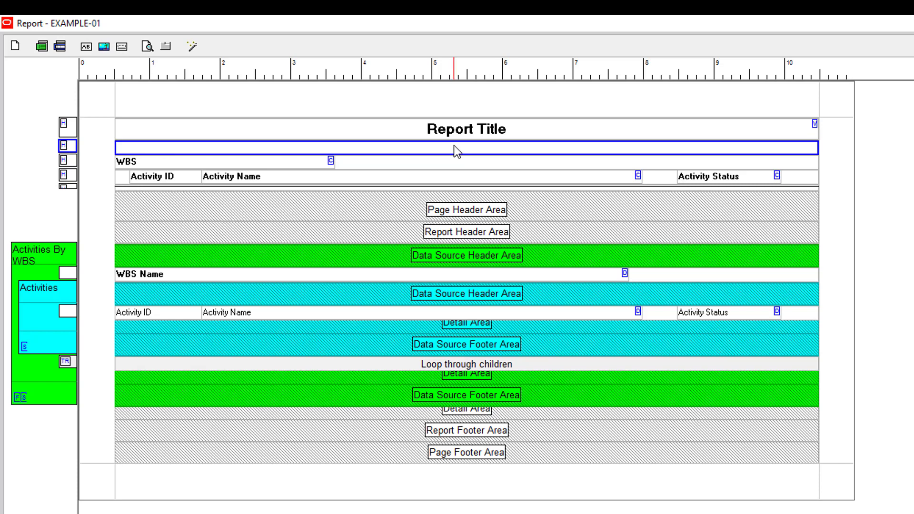
pyautogui.press('Delete')
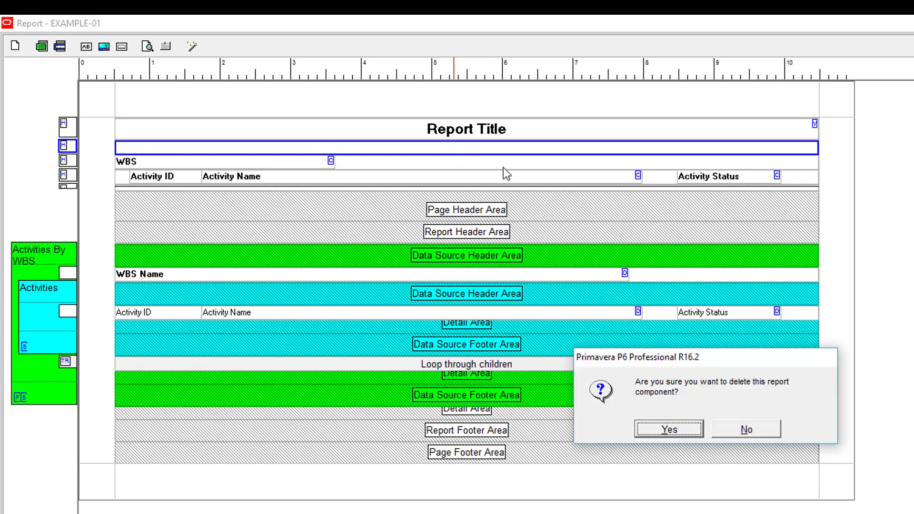
pyautogui.click(684, 428)
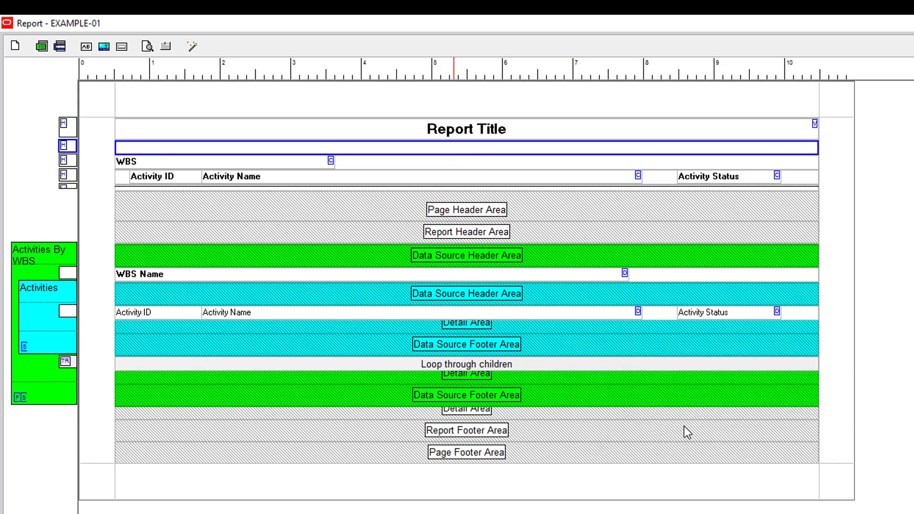
# Widen the WBS heading cell to the full row width, then shrink it so it ends at about 4.7 in on the ruler.
pyautogui.click(266, 147)
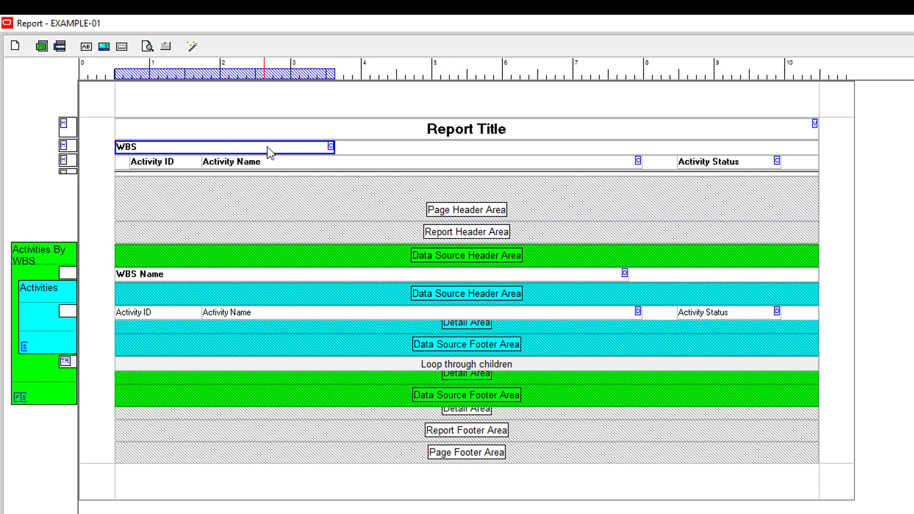
pyautogui.click(351, 150)
pyautogui.click(182, 145)
pyautogui.click(368, 154)
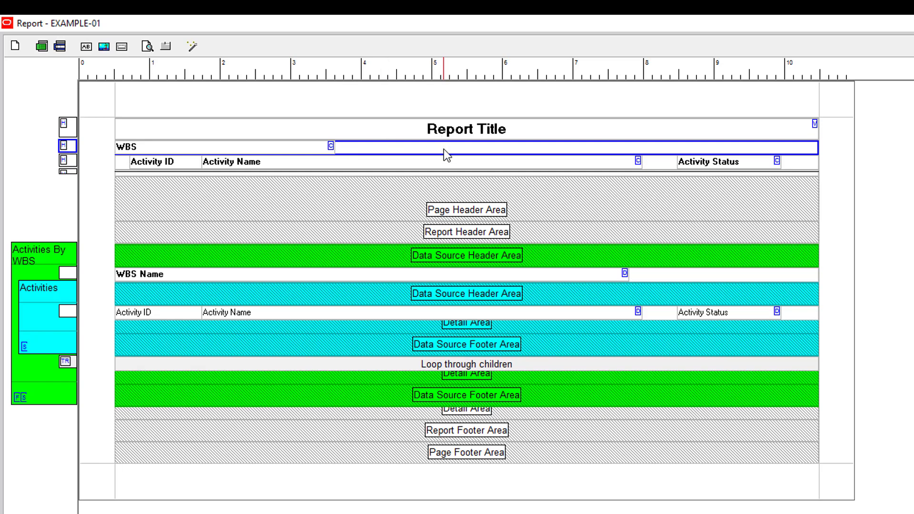
pyautogui.click(301, 152)
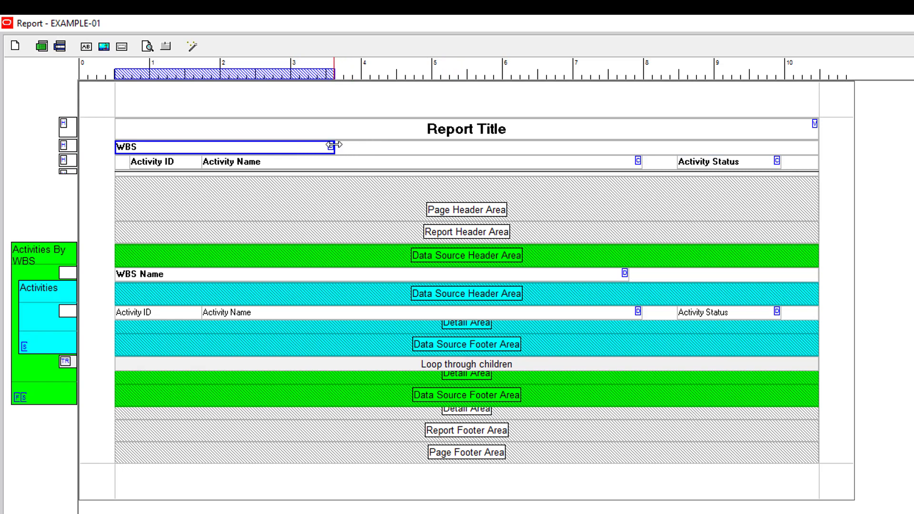
pyautogui.moveTo(334, 145); pyautogui.dragTo(818, 146)
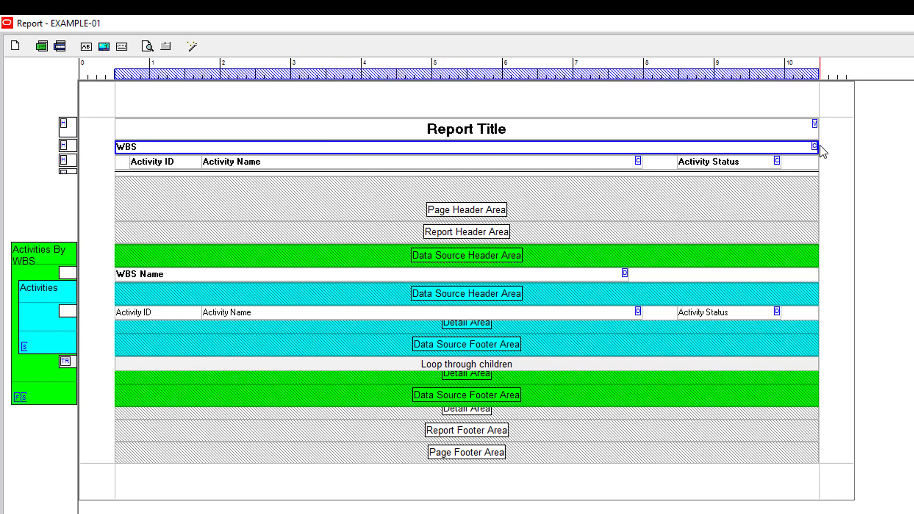
pyautogui.moveTo(818, 147); pyautogui.dragTo(412, 147)
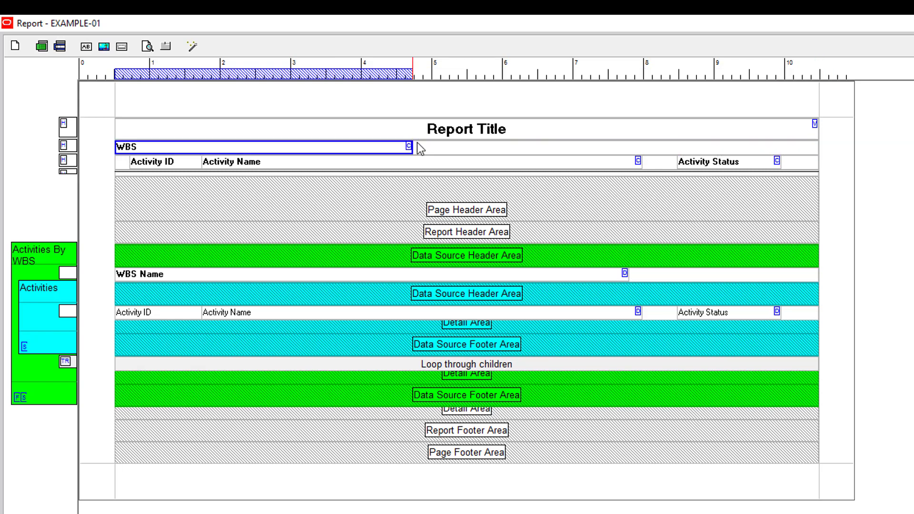
# Delete the WBS heading row from the page header, then preview the report and close the preview.
pyautogui.click(461, 152)
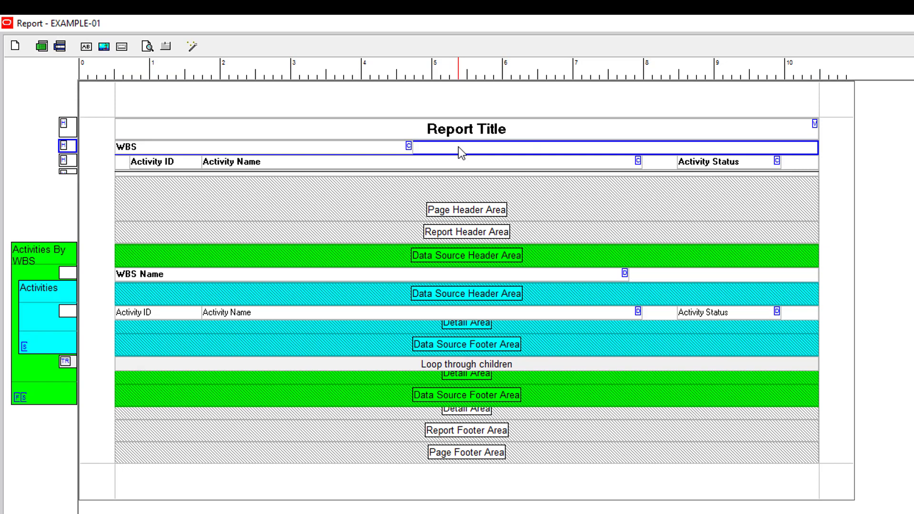
pyautogui.press('Delete')
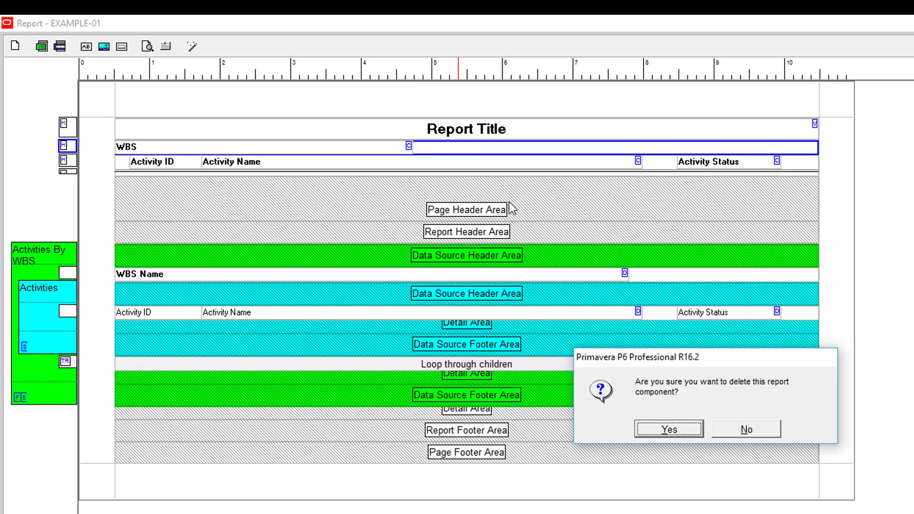
pyautogui.click(669, 429)
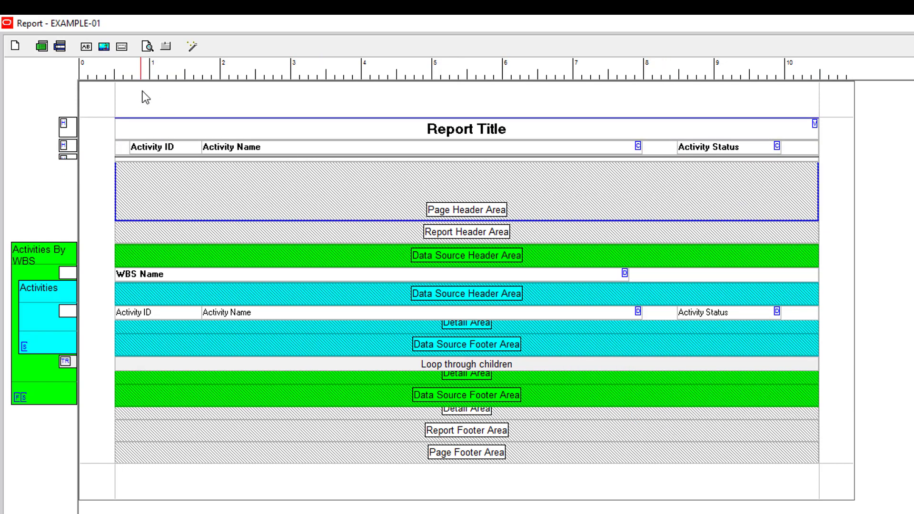
pyautogui.click(147, 46)
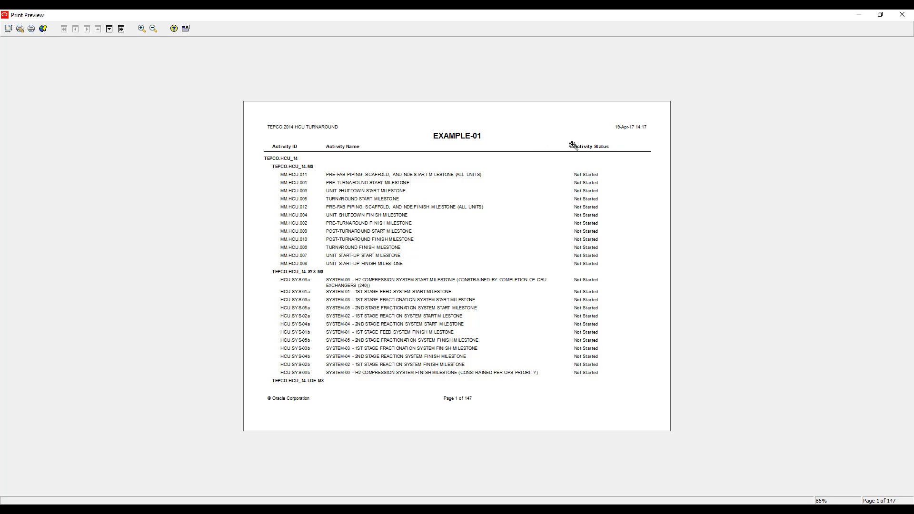
pyautogui.click(186, 28)
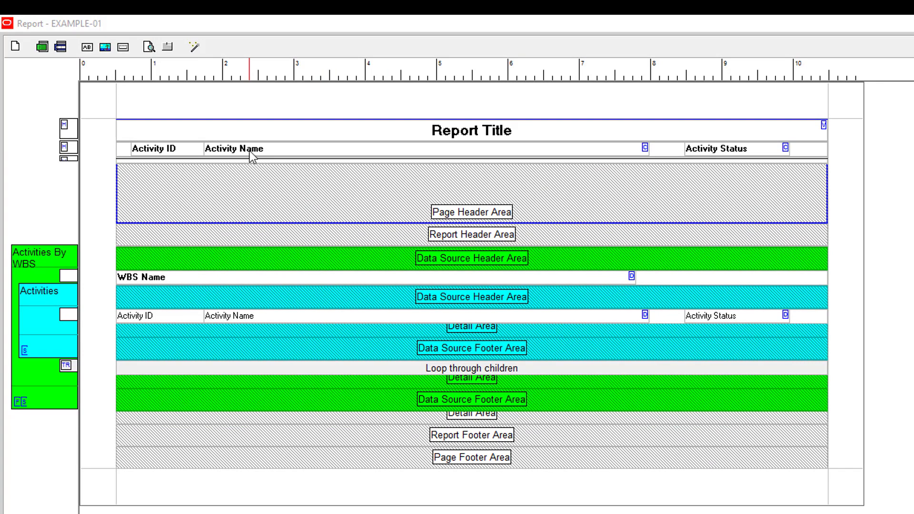
# Move the Activity Name heading cell to about 2.28 in from the left and show its cell properties clear of the row.
pyautogui.click(241, 148)
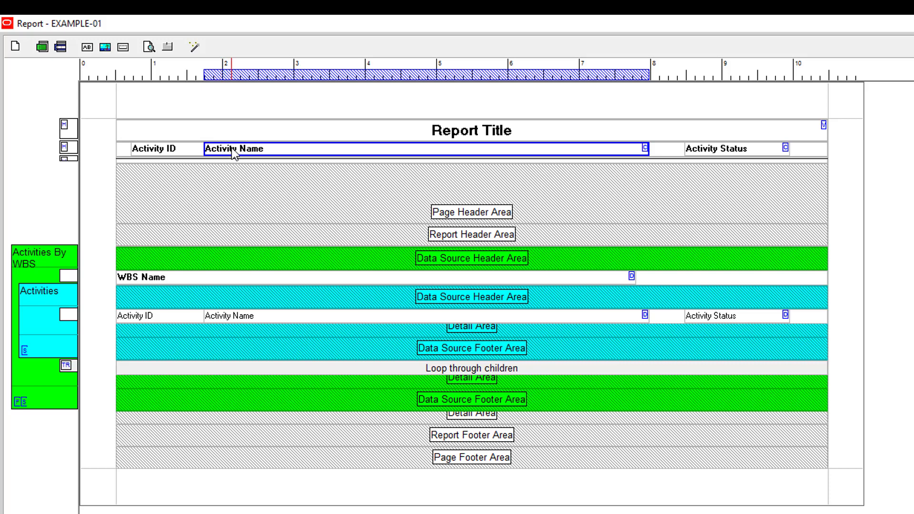
pyautogui.moveTo(232, 148); pyautogui.dragTo(271, 150)
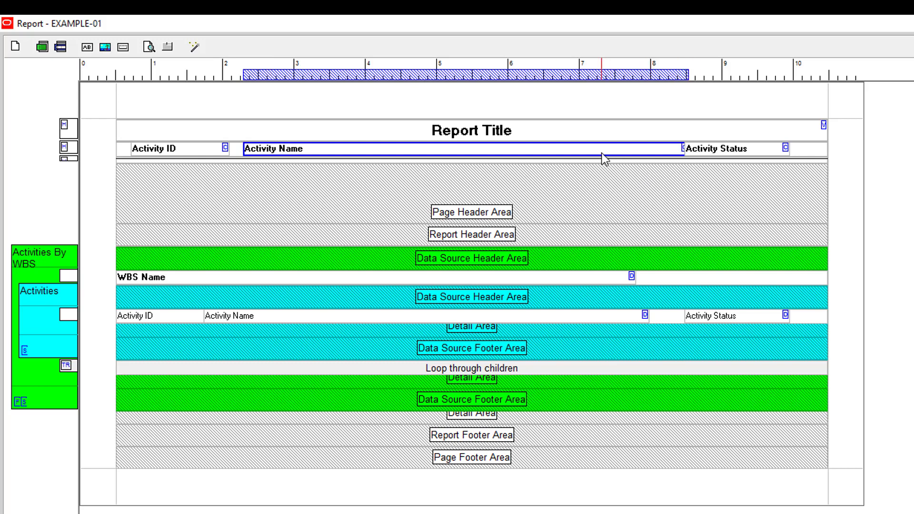
pyautogui.click(579, 147)
pyautogui.doubleClick(579, 147)
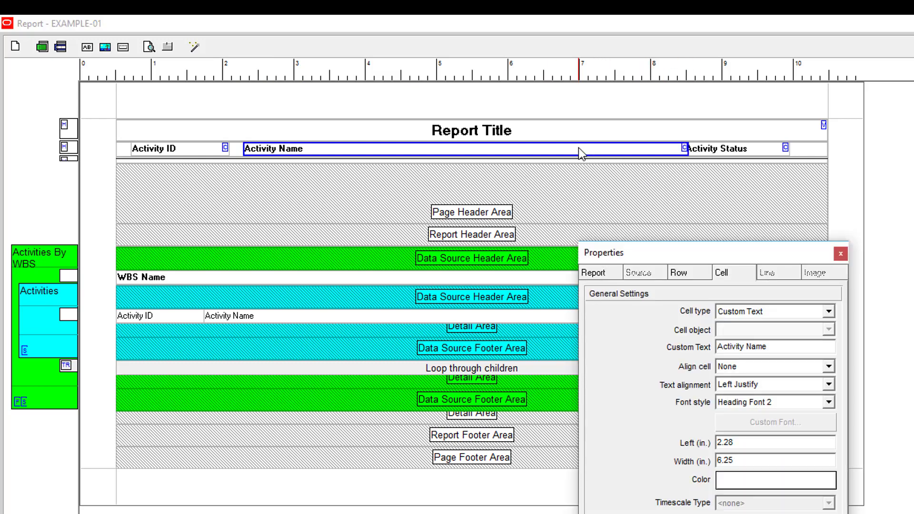
pyautogui.moveTo(685, 254); pyautogui.dragTo(695, 168)
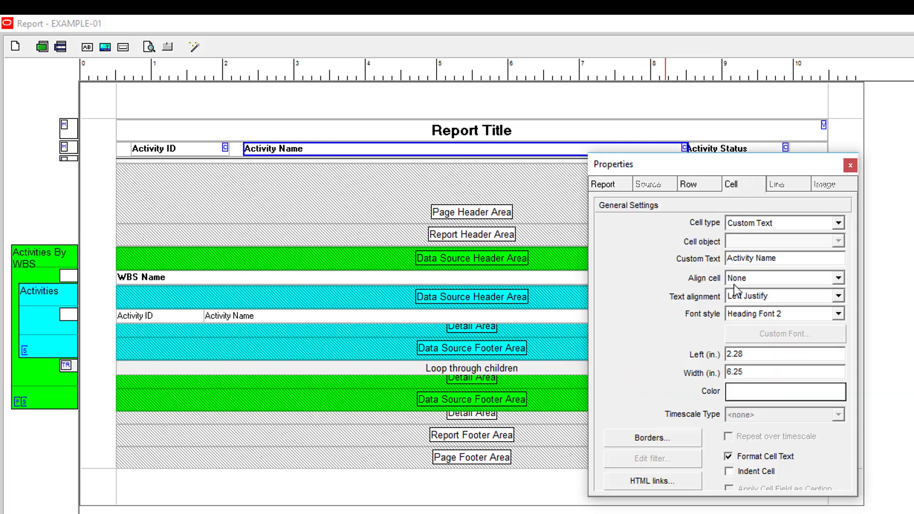
# Set the cell alignment of the Activity ID heading to Left and move its properties clear of the heading row.
pyautogui.click(838, 278)
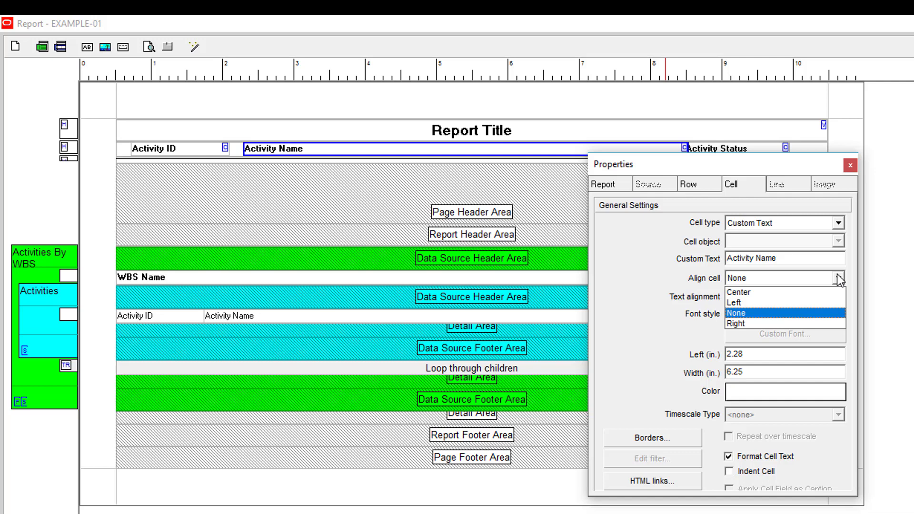
pyautogui.click(850, 169)
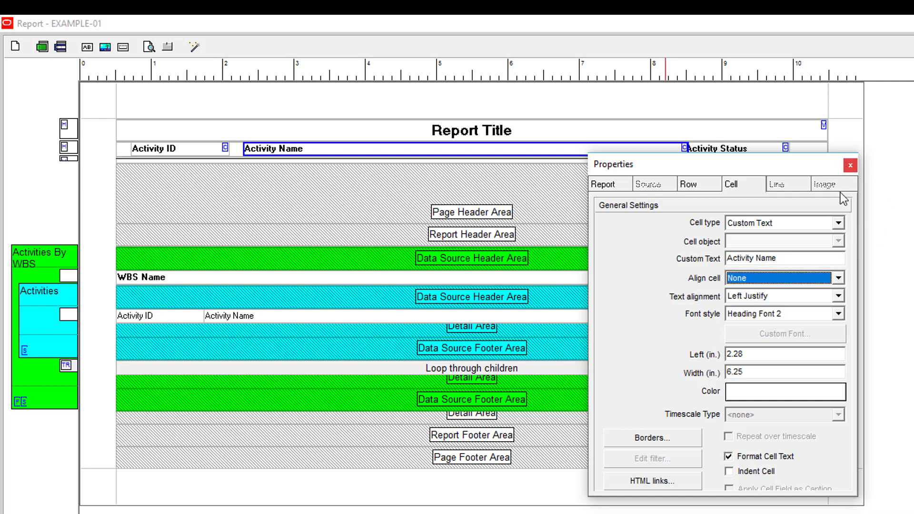
pyautogui.click(174, 150)
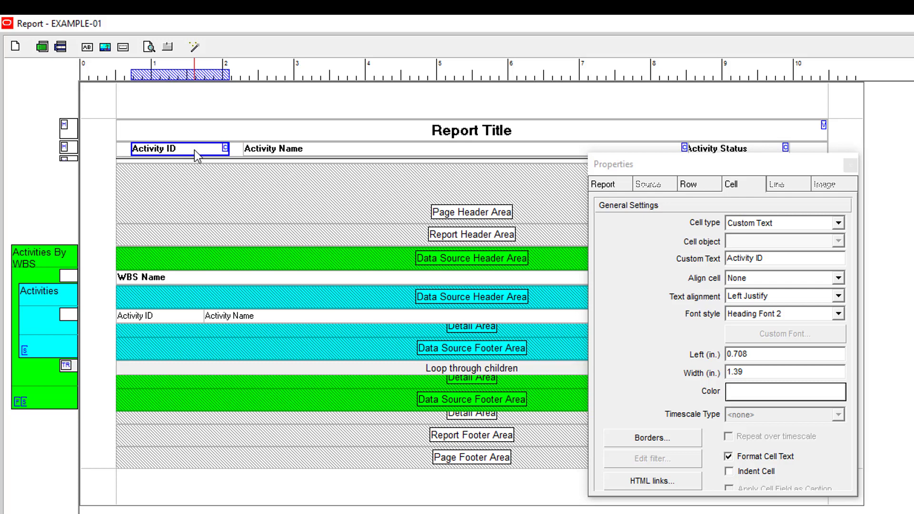
pyautogui.click(771, 279)
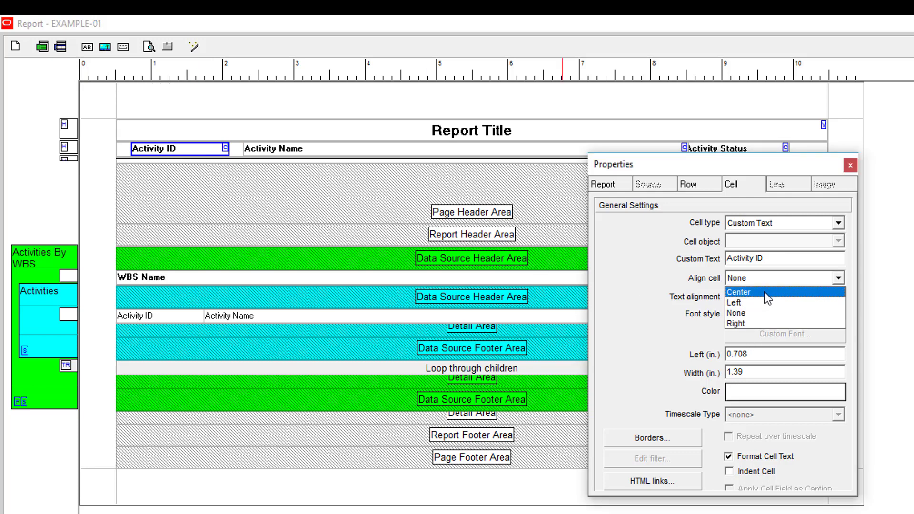
pyautogui.click(761, 299)
pyautogui.moveTo(715, 168); pyautogui.dragTo(668, 272)
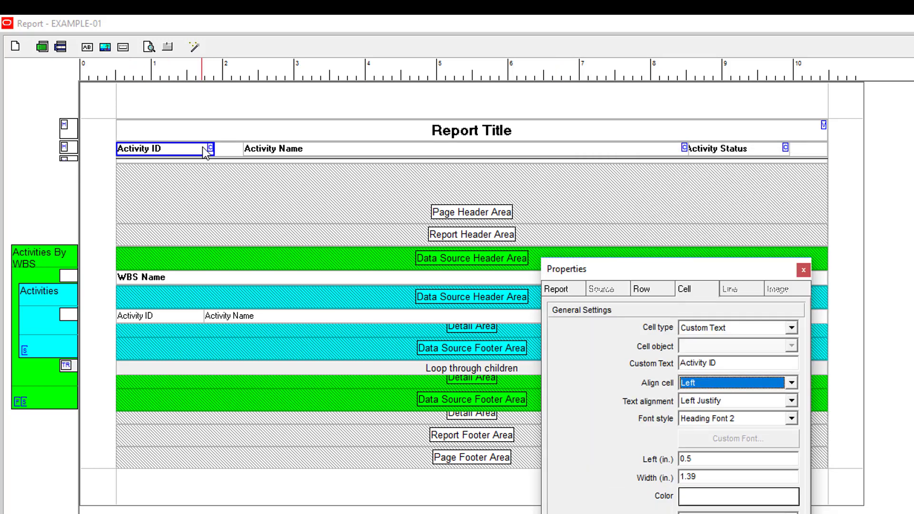
# Set the cell alignment of the Activity Name heading to Left.
pyautogui.click(272, 148)
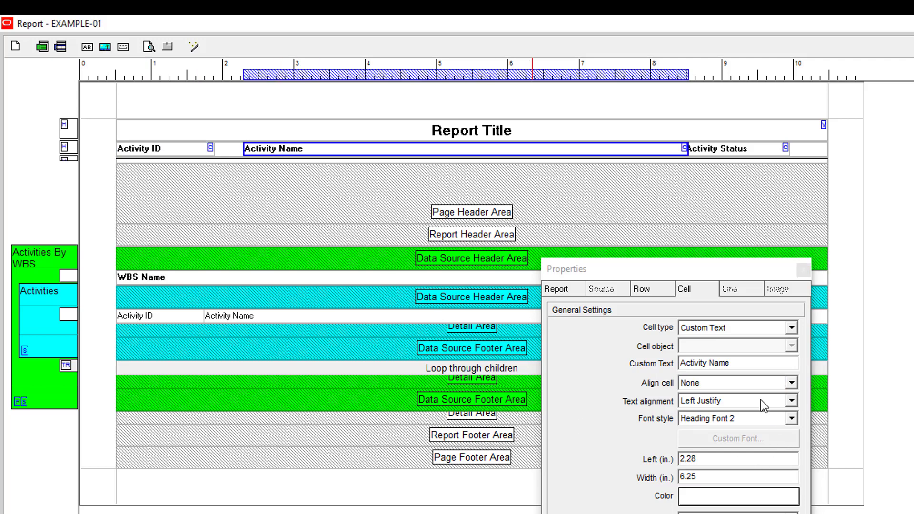
pyautogui.click(738, 385)
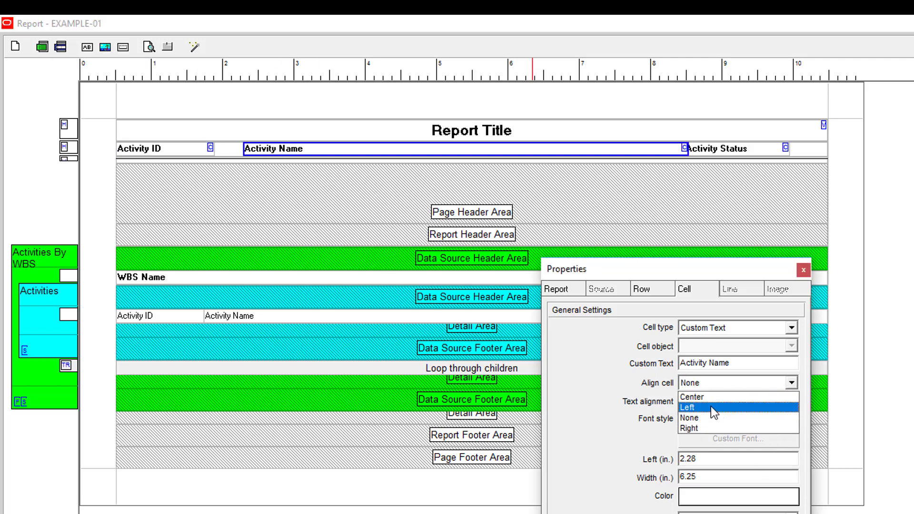
pyautogui.click(710, 406)
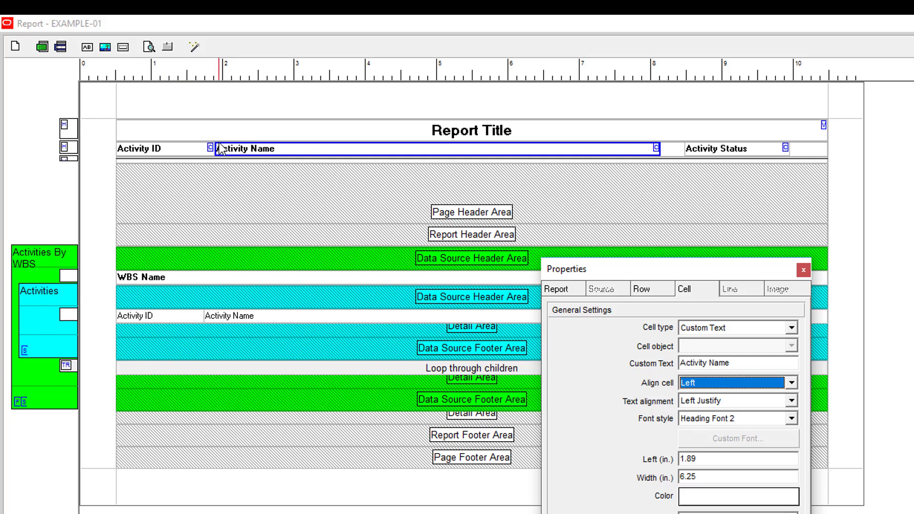
# Set the cell alignment of the Activity Status heading to Right, keeping the Properties window clear of the heading row.
pyautogui.click(158, 151)
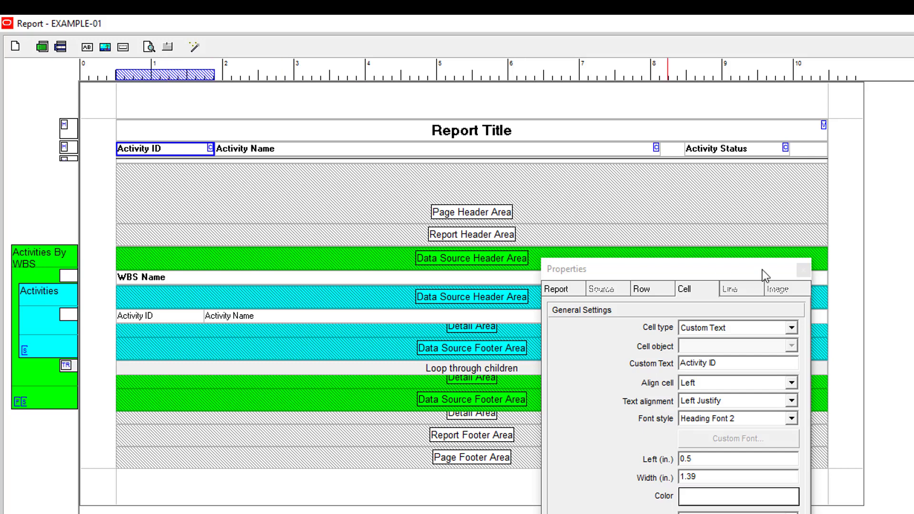
pyautogui.moveTo(684, 267); pyautogui.dragTo(595, 386)
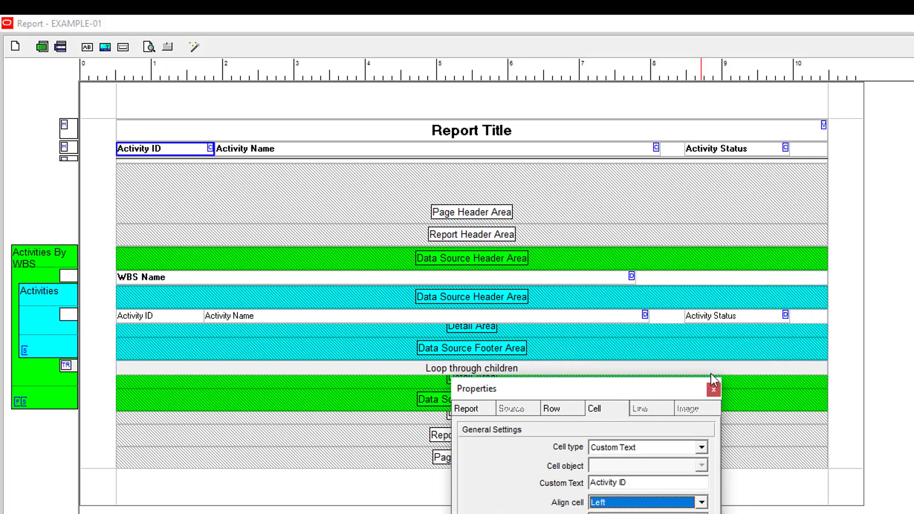
pyautogui.click(658, 319)
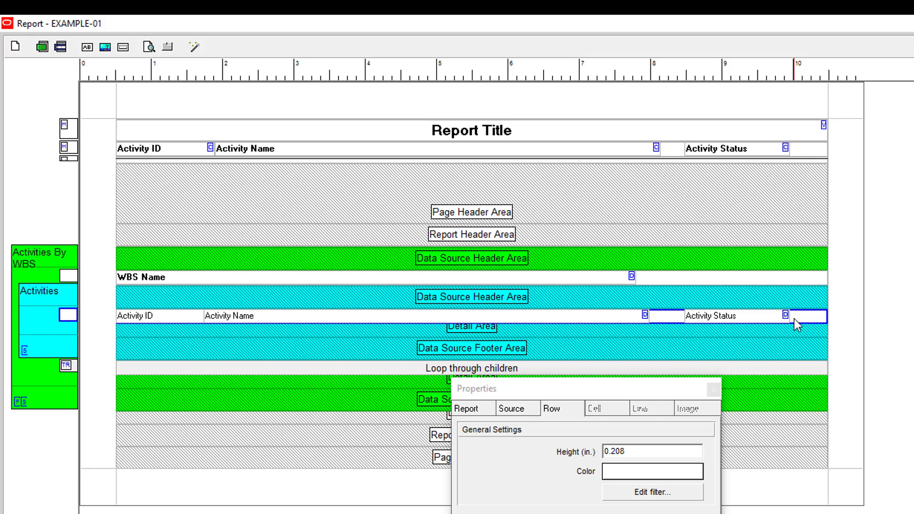
pyautogui.click(152, 153)
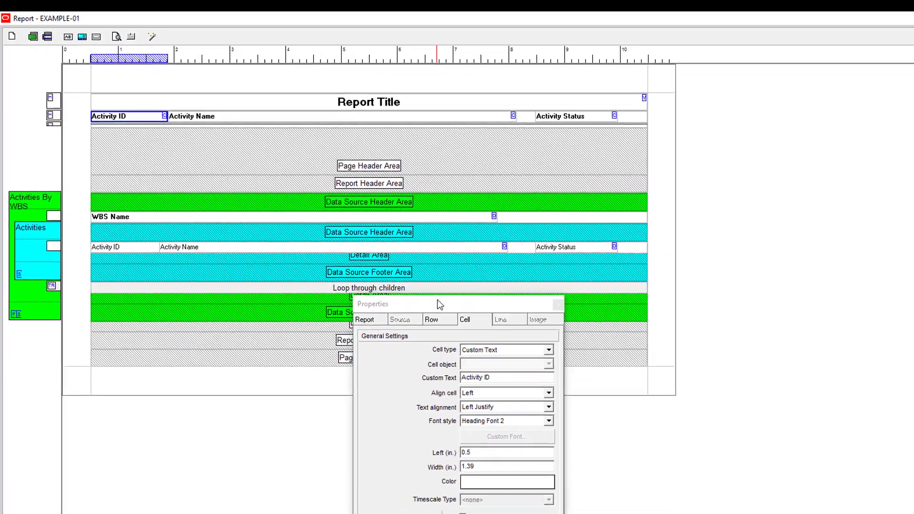
pyautogui.moveTo(582, 388); pyautogui.dragTo(854, 229)
pyautogui.moveTo(663, 179); pyautogui.dragTo(694, 158)
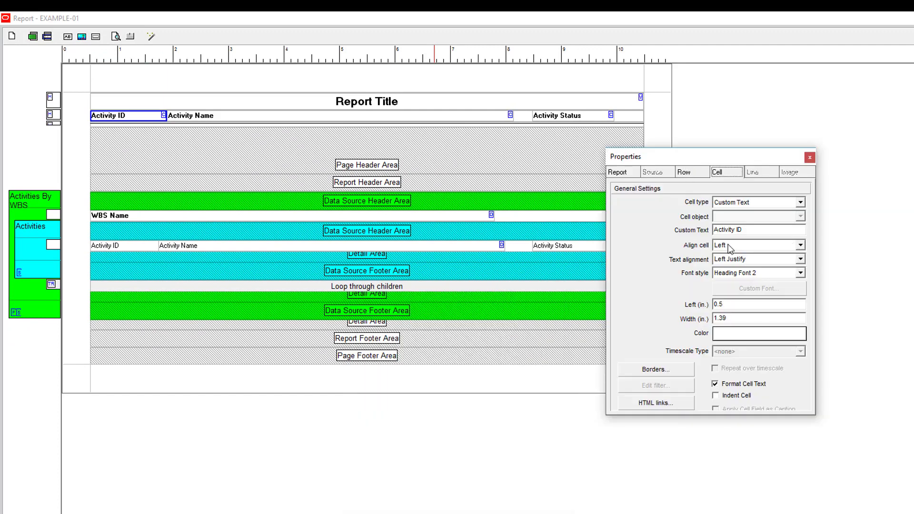
pyautogui.click(577, 119)
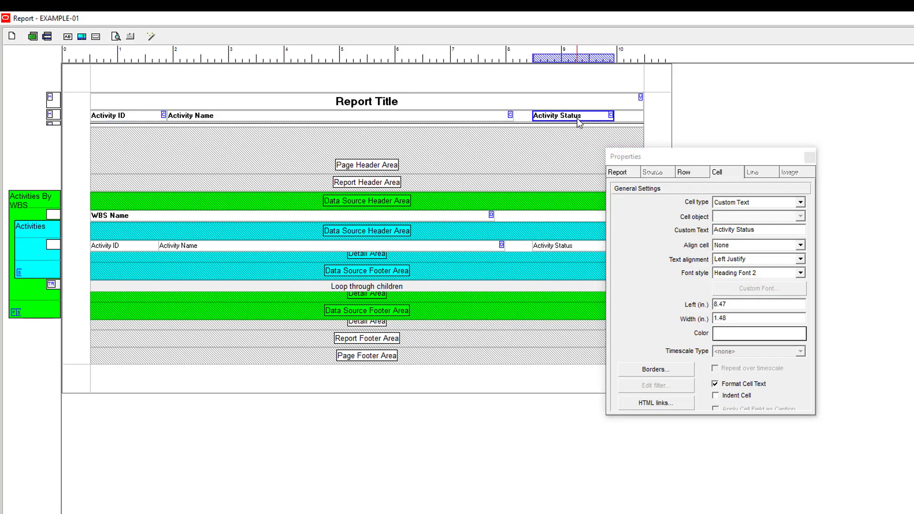
pyautogui.click(747, 245)
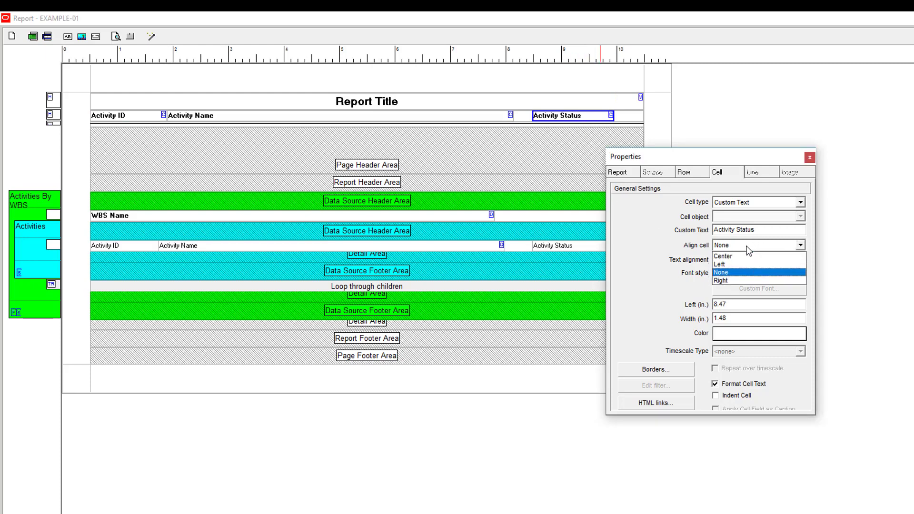
pyautogui.click(742, 281)
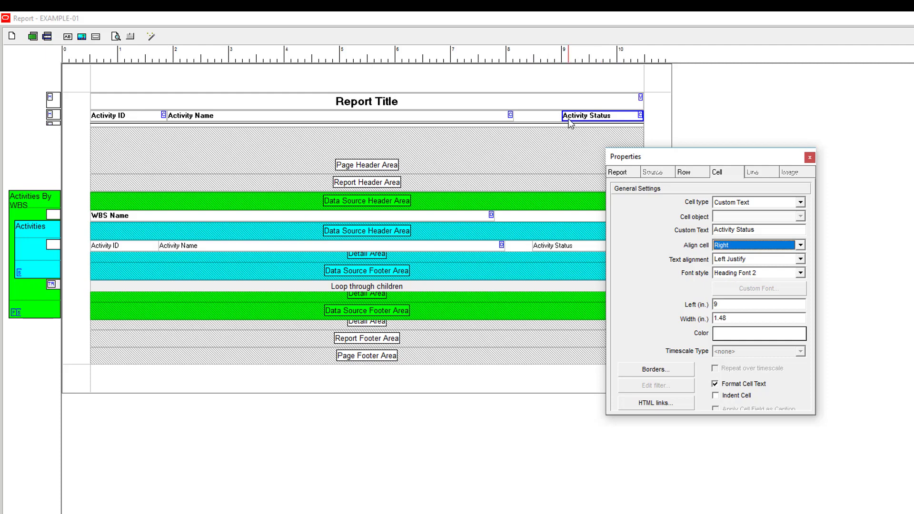
# Widen the Activity Name heading cell to about 6.9 in.
pyautogui.click(226, 119)
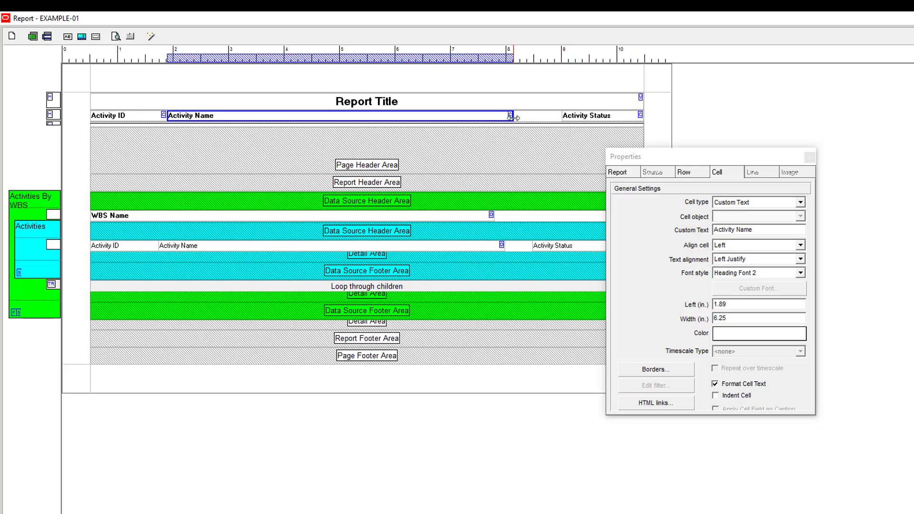
pyautogui.moveTo(514, 117); pyautogui.dragTo(549, 116)
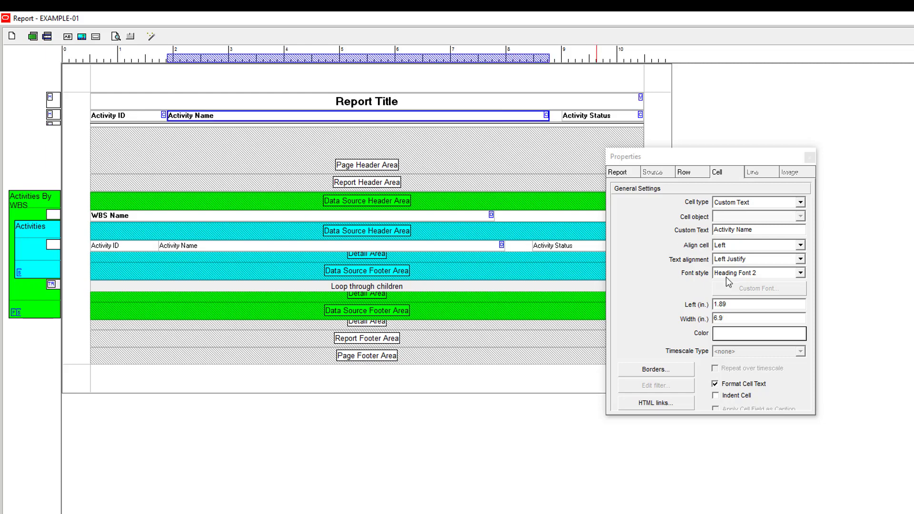
pyautogui.click(722, 320)
pyautogui.moveTo(723, 320); pyautogui.dragTo(689, 320)
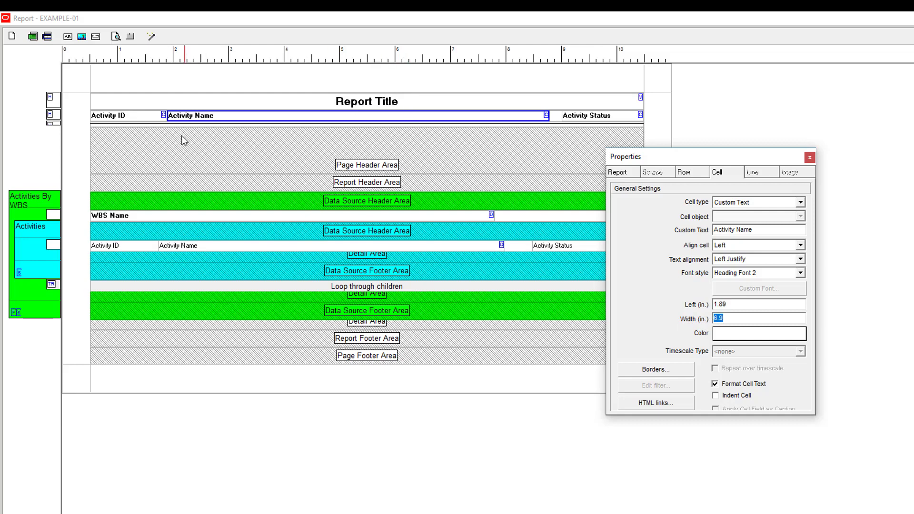
# Set the cell alignment of the Activity Name heading to Center, so it fills the space between its neighbouring headings.
pyautogui.click(154, 119)
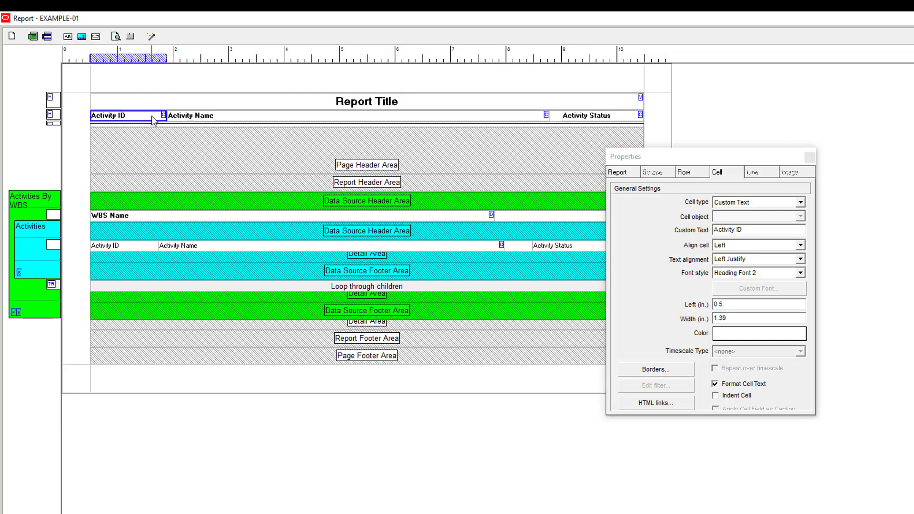
pyautogui.click(187, 119)
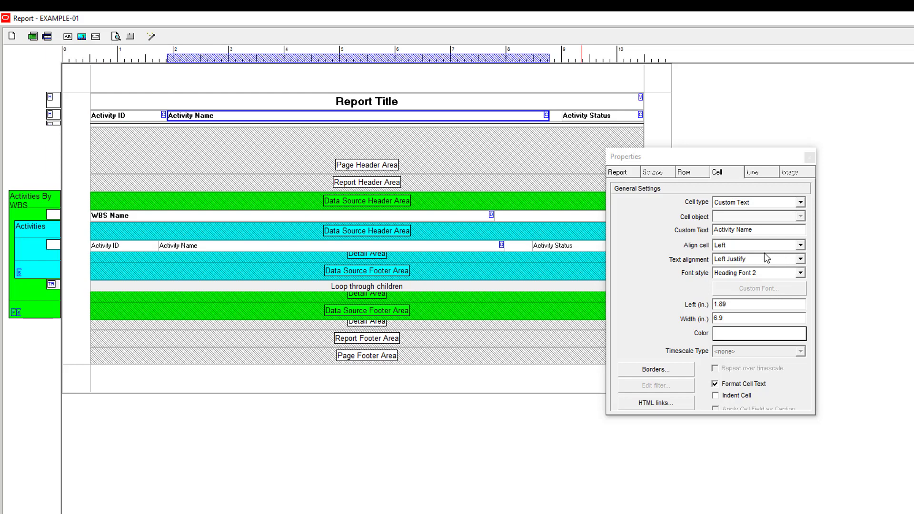
pyautogui.click(750, 247)
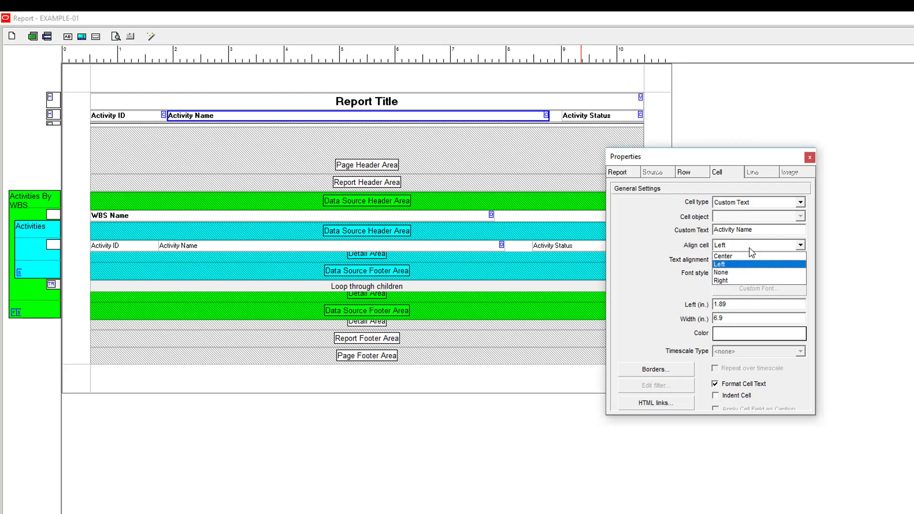
pyautogui.click(743, 254)
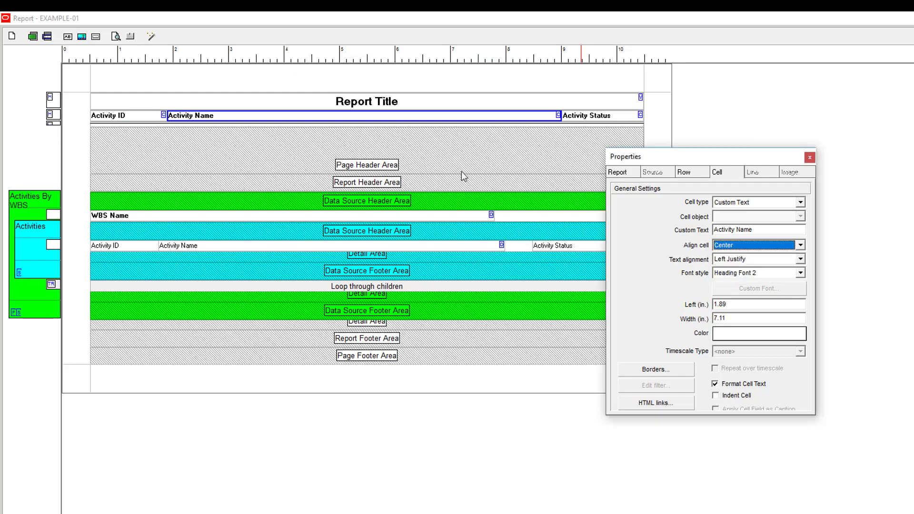
pyautogui.click(140, 115)
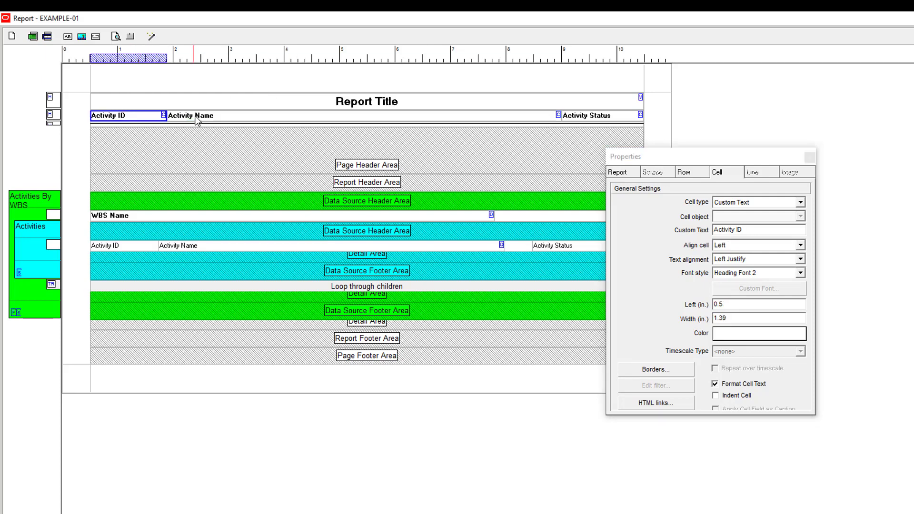
pyautogui.click(195, 119)
# Duplicate the Activity Status heading cell within the heading row by copying and pasting it.
pyautogui.click(574, 119)
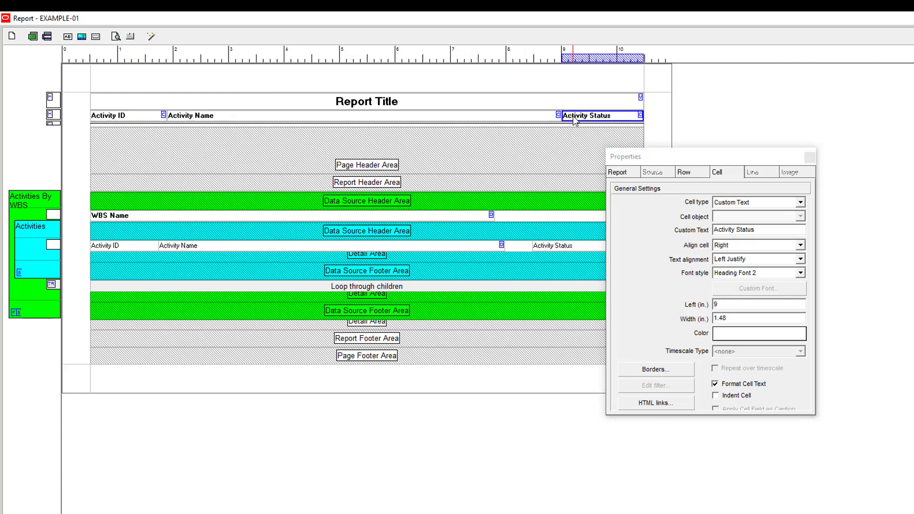
pyautogui.rightClick(608, 120)
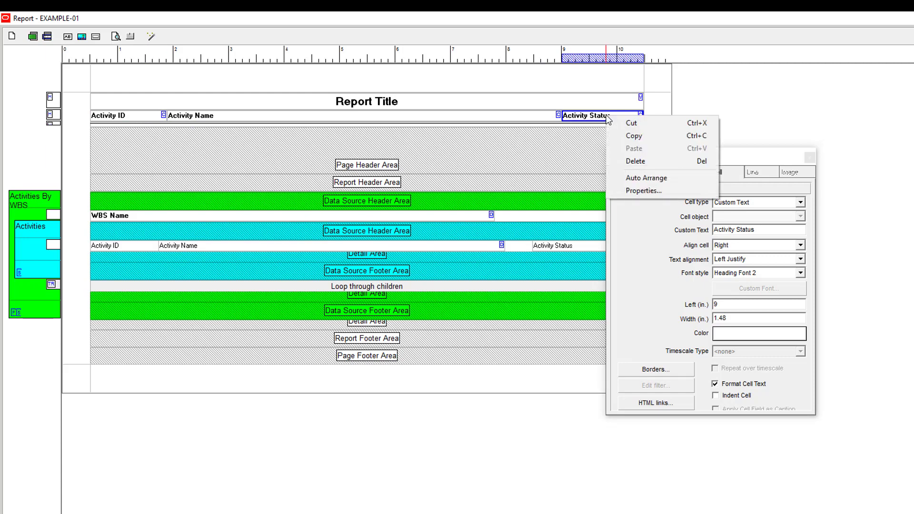
pyautogui.click(633, 136)
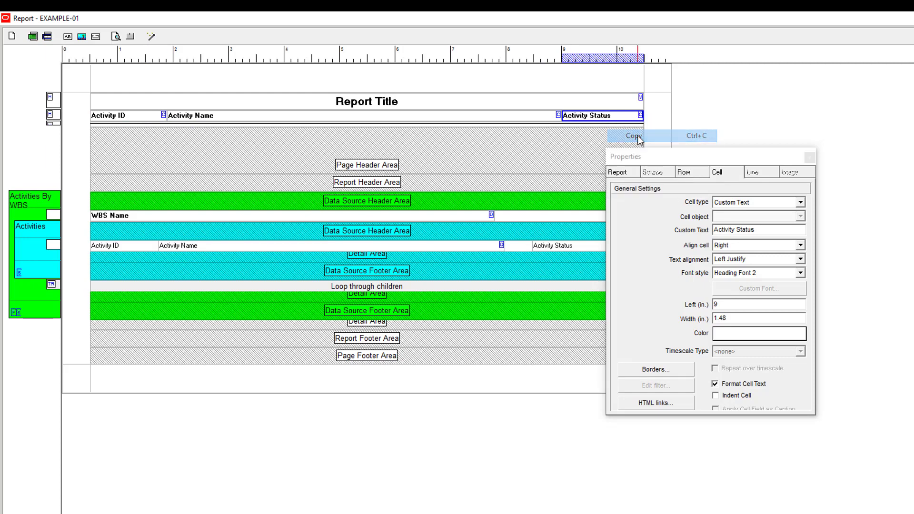
pyautogui.rightClick(617, 119)
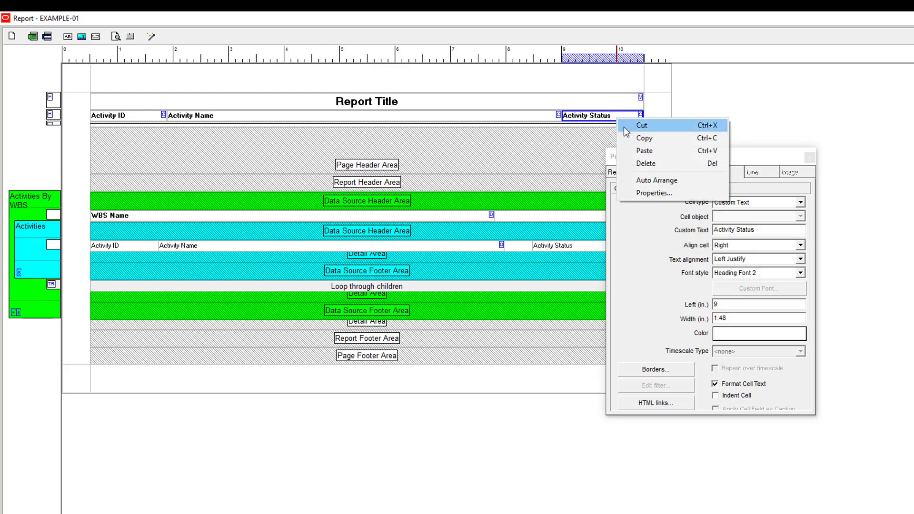
pyautogui.click(653, 151)
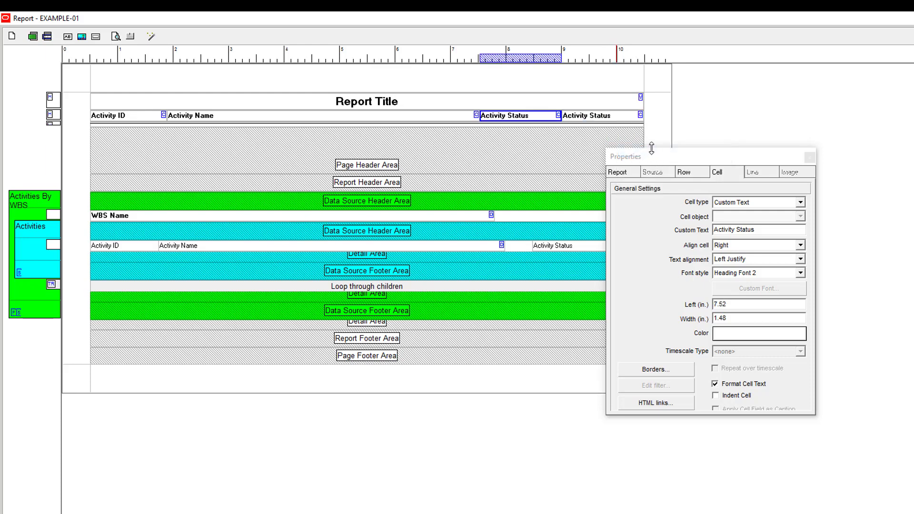
pyautogui.click(242, 117)
pyautogui.click(520, 118)
pyautogui.click(464, 120)
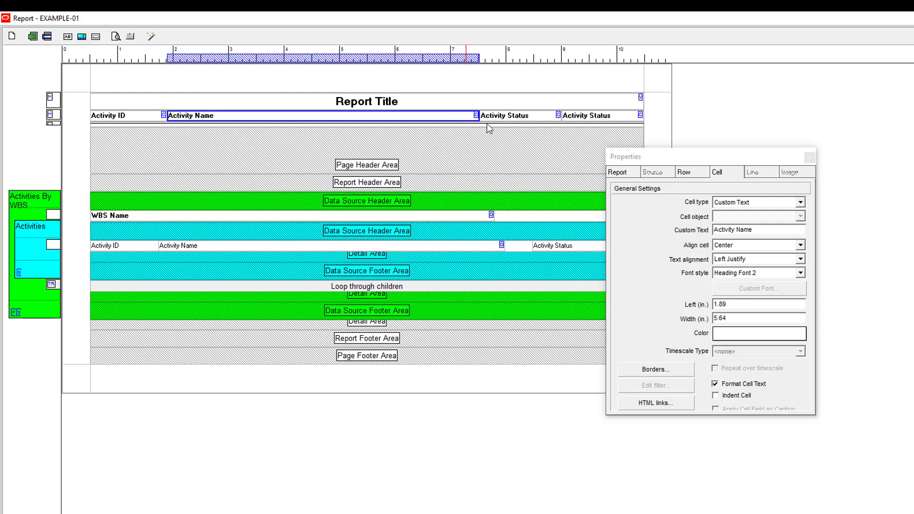
# Change the custom text of the duplicated Activity Status heading next to Activity Name to Finish Date.
pyautogui.click(512, 118)
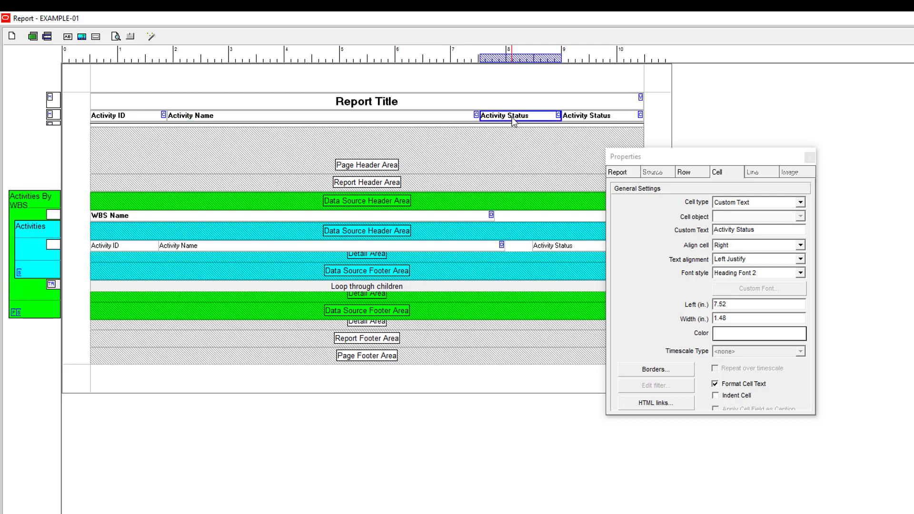
pyautogui.moveTo(793, 231); pyautogui.dragTo(665, 224)
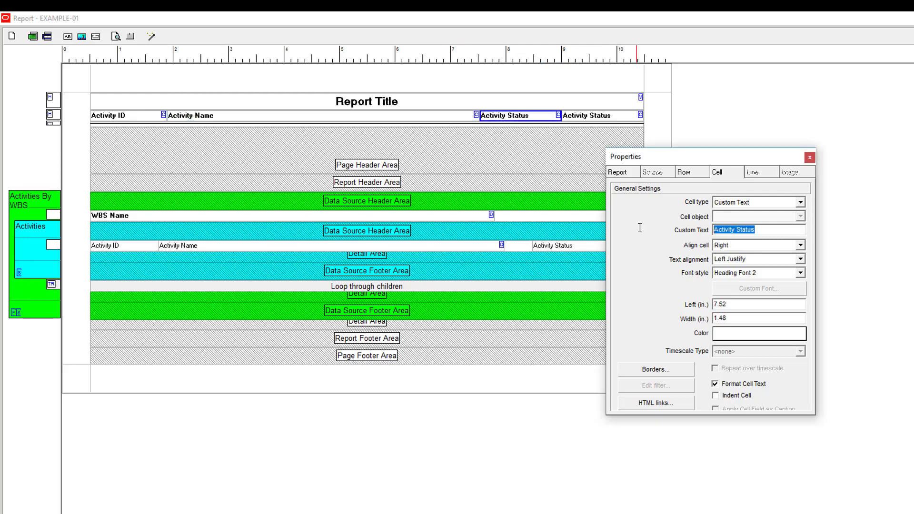
pyautogui.write('Fi')
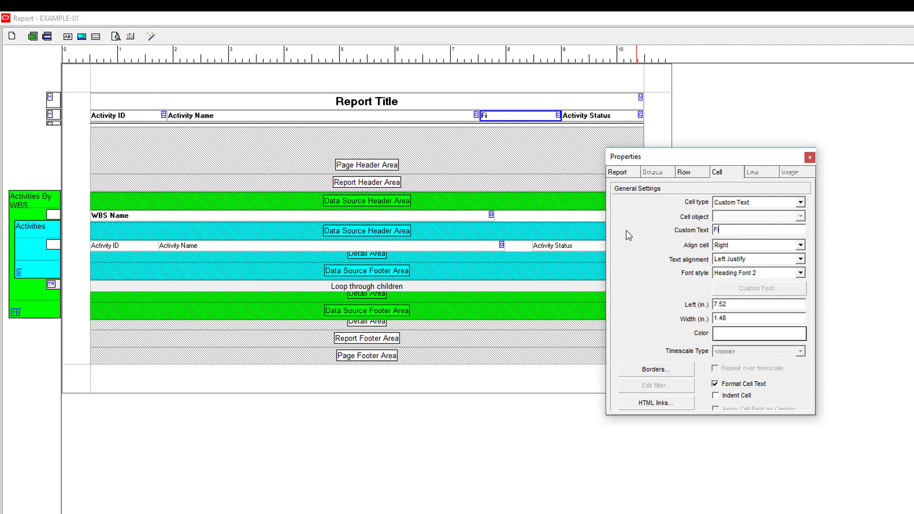
pyautogui.write('nish Date')
pyautogui.click(472, 117)
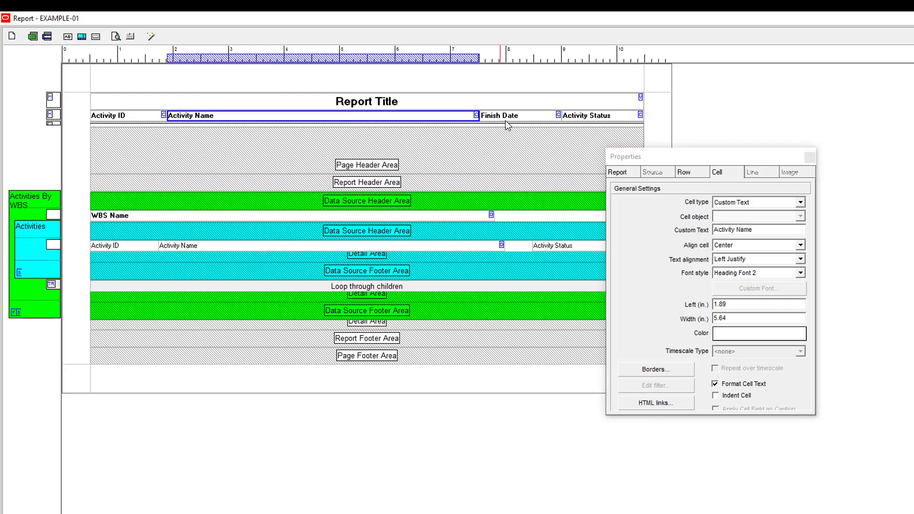
pyautogui.click(503, 115)
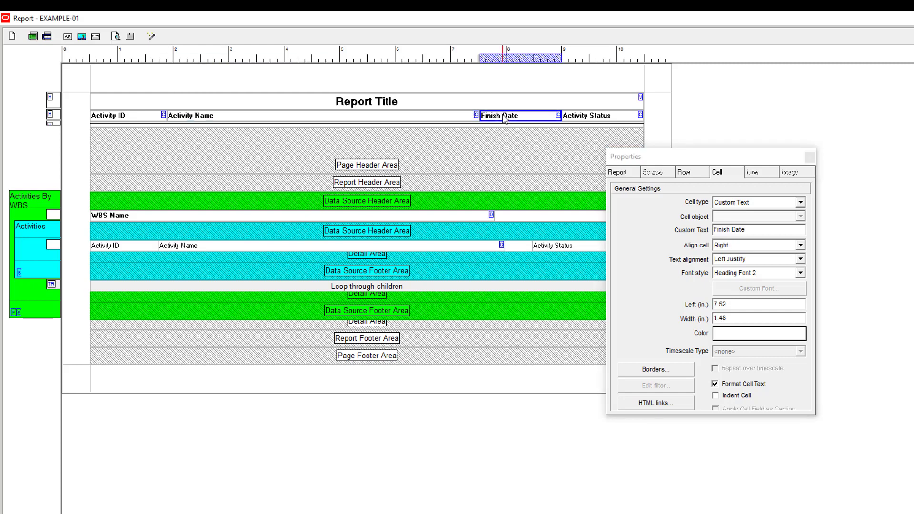
# Delete the Finish Date heading cell and move the Properties window clear of the report layout.
pyautogui.press('Delete')
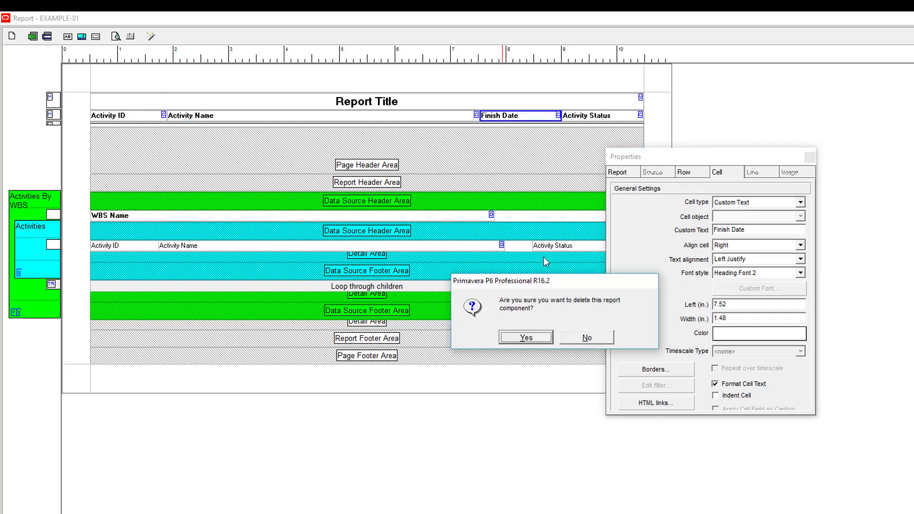
pyautogui.click(526, 337)
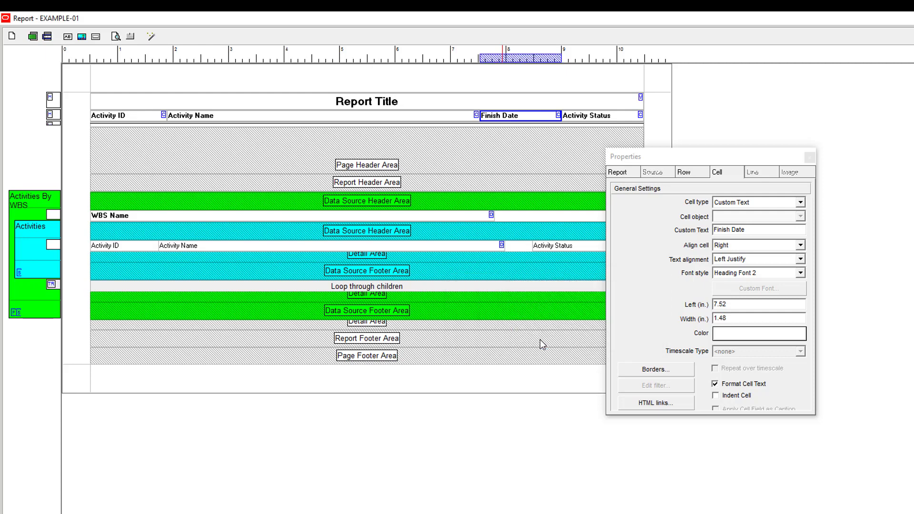
pyautogui.click(551, 116)
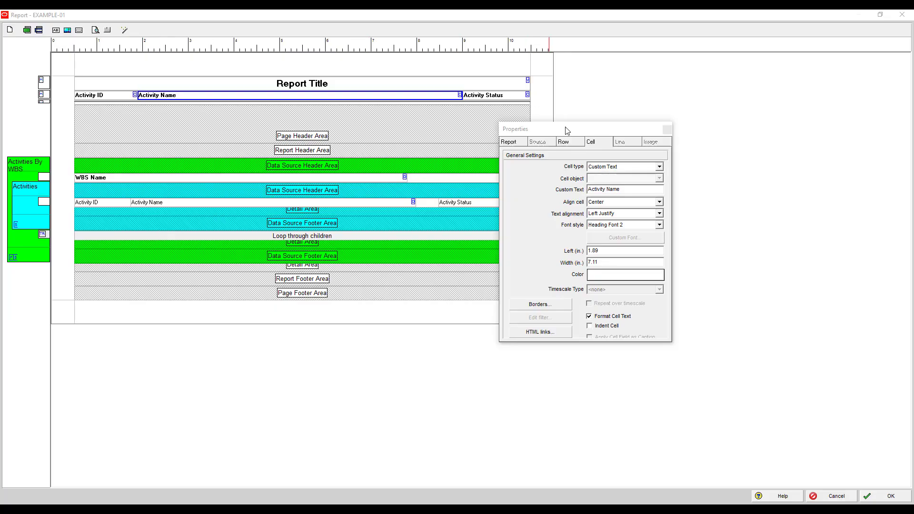
pyautogui.moveTo(566, 130); pyautogui.dragTo(606, 114)
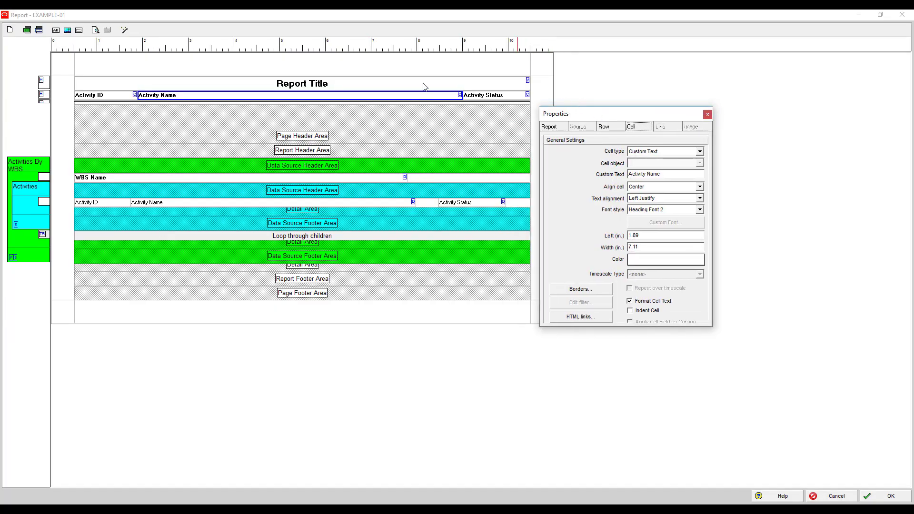
# Compare the heading and detail cells' alignment, and set the cell alignment of the Activity ID detail cell to Left.
pyautogui.click(99, 97)
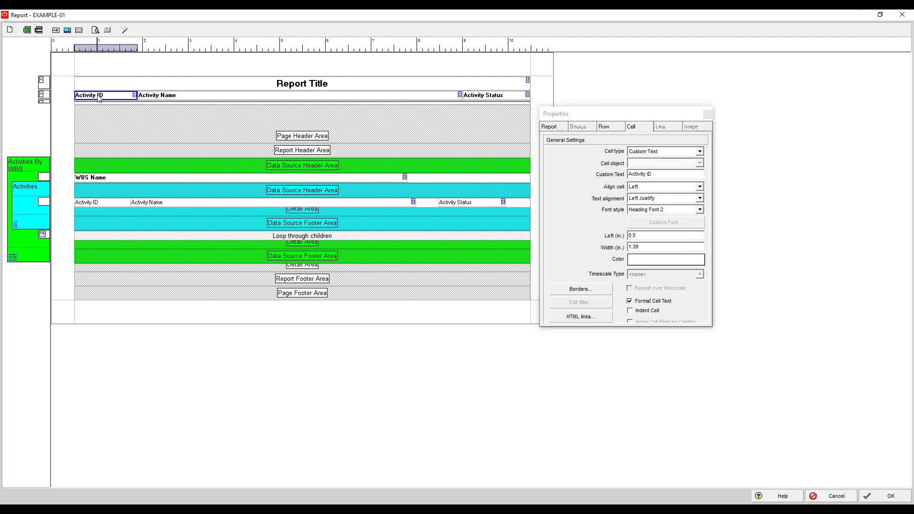
pyautogui.click(111, 205)
pyautogui.click(149, 206)
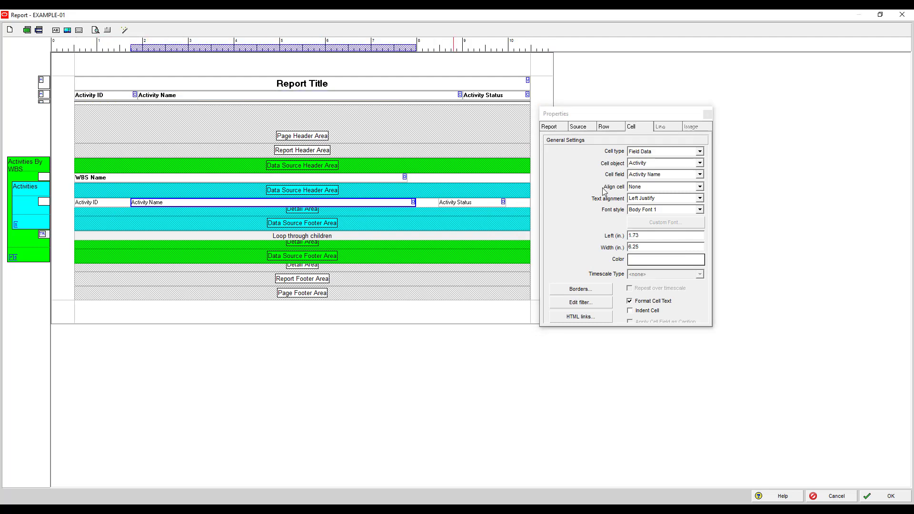
pyautogui.click(490, 97)
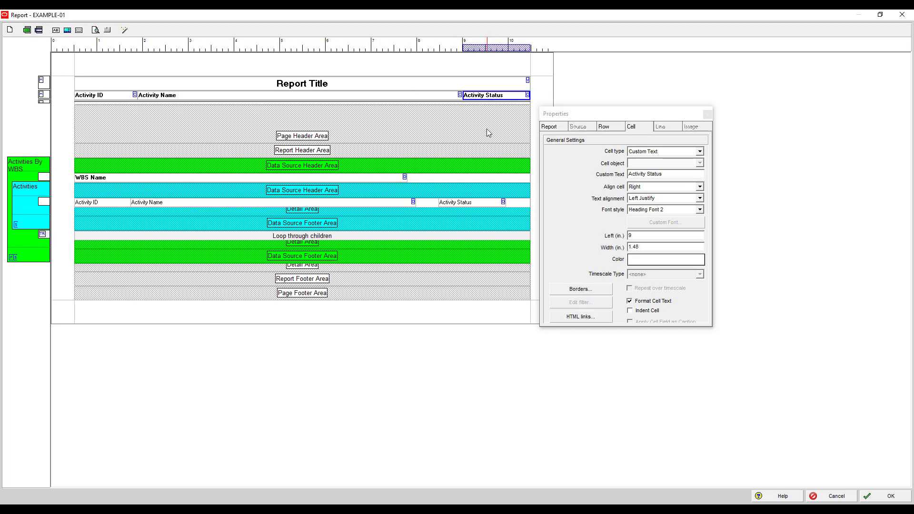
pyautogui.click(478, 203)
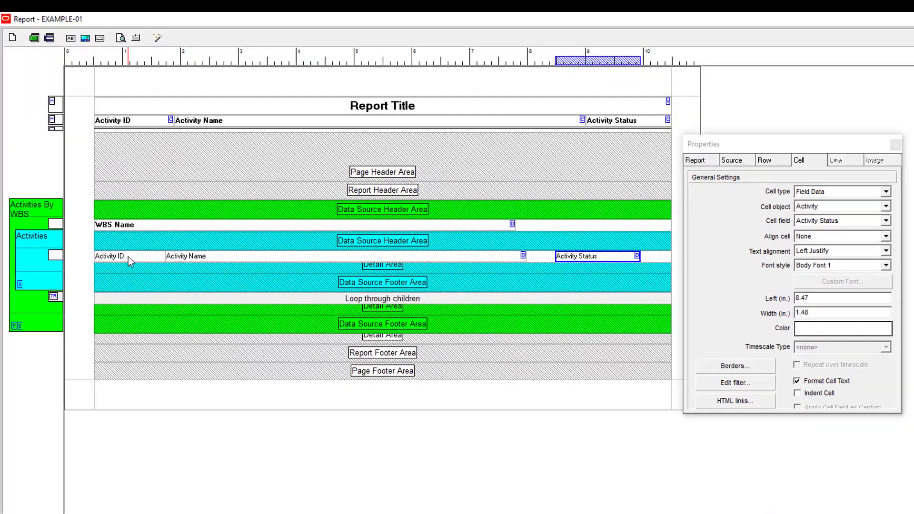
pyautogui.click(128, 257)
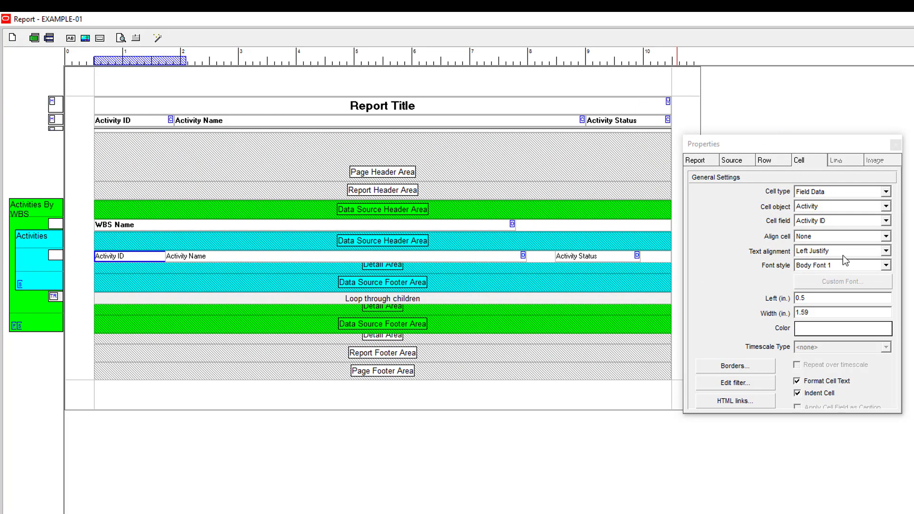
pyautogui.click(847, 237)
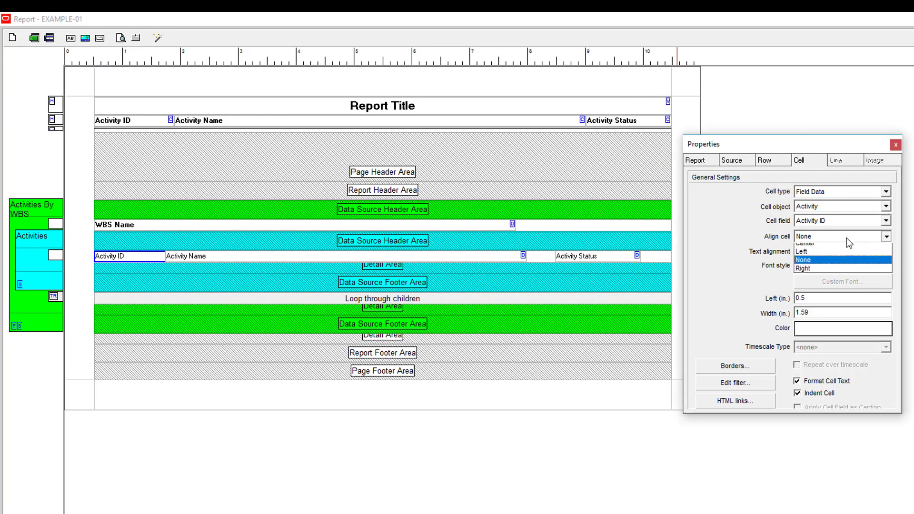
pyautogui.click(820, 256)
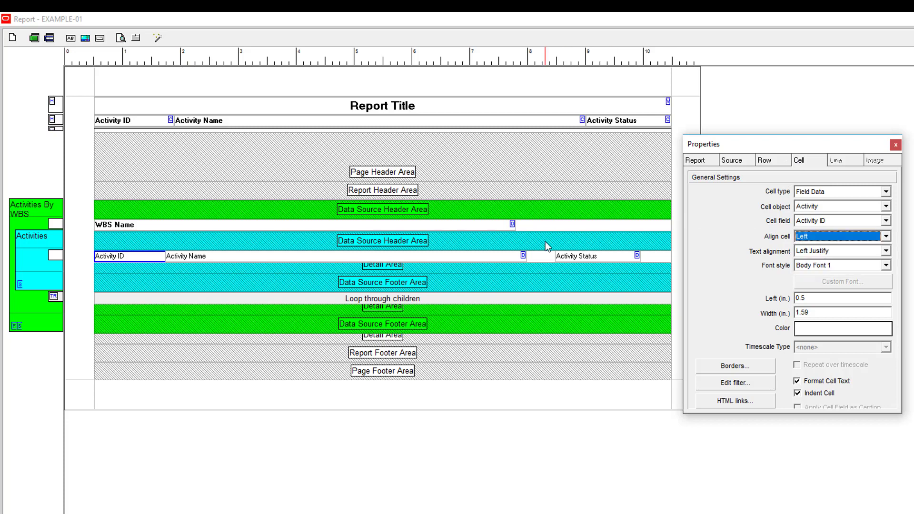
# Set the cell alignment of the Activity Status detail cell to Right.
pyautogui.click(591, 259)
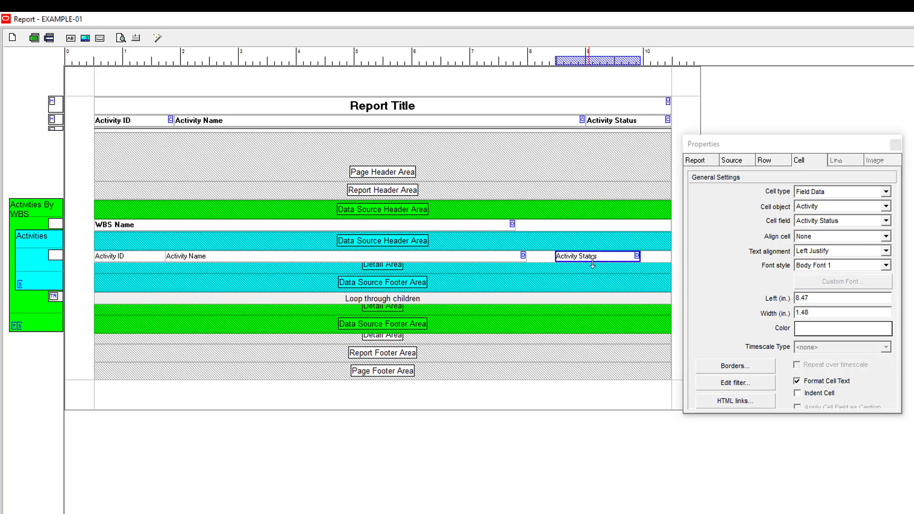
pyautogui.click(879, 238)
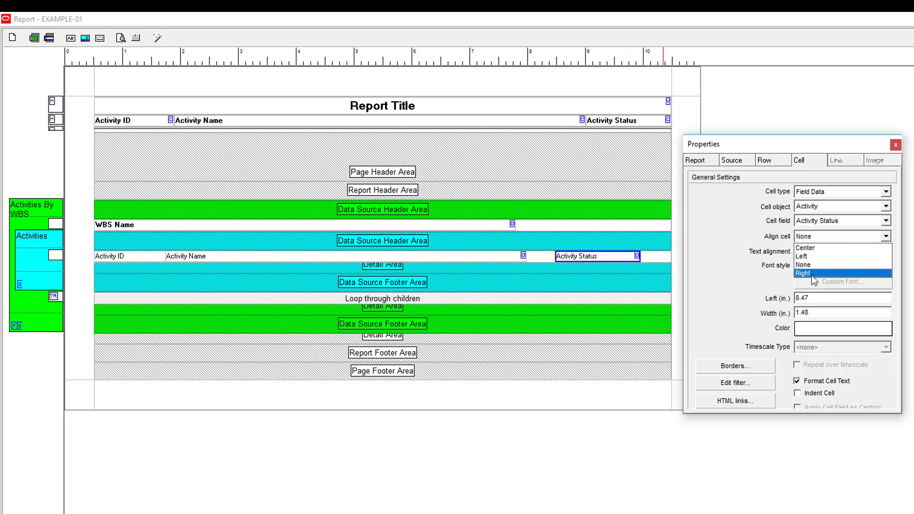
pyautogui.click(812, 281)
# Shift the Activity Name detail cell clear of Activity ID and set its cell alignment to Center.
pyautogui.click(456, 256)
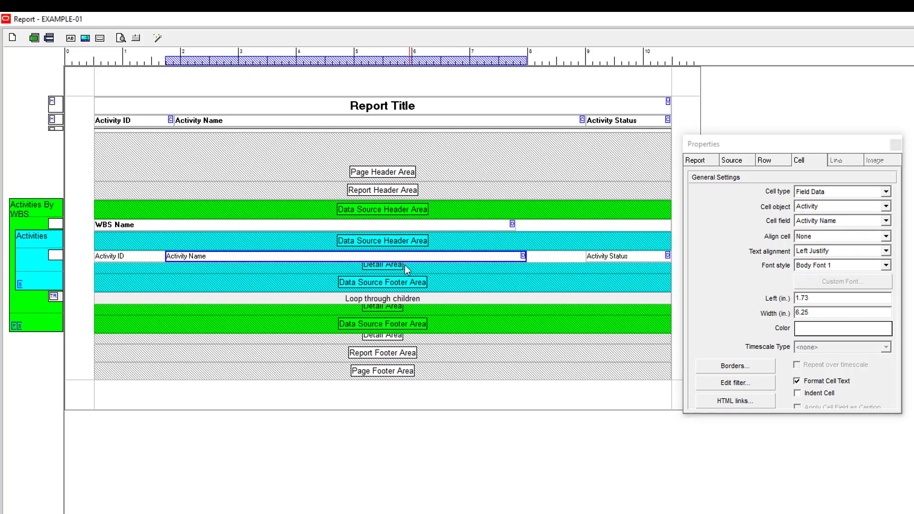
pyautogui.moveTo(185, 256); pyautogui.dragTo(242, 256)
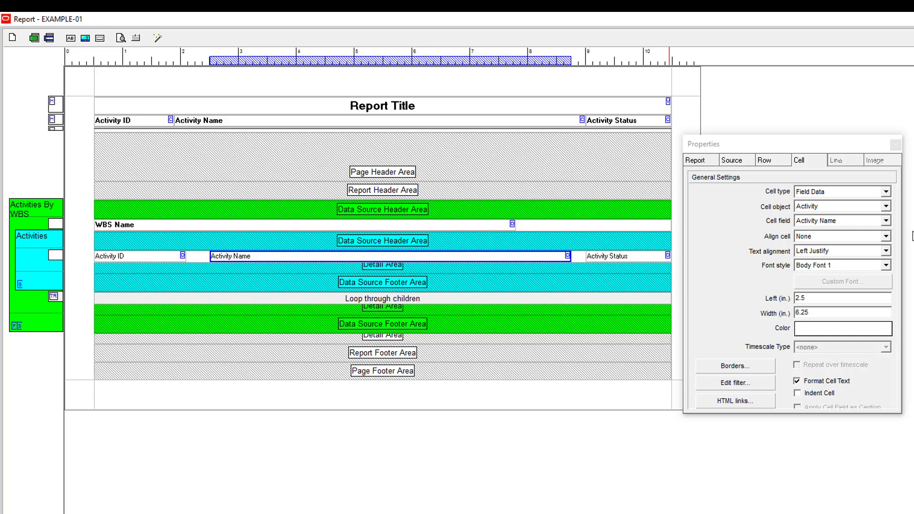
pyautogui.click(885, 237)
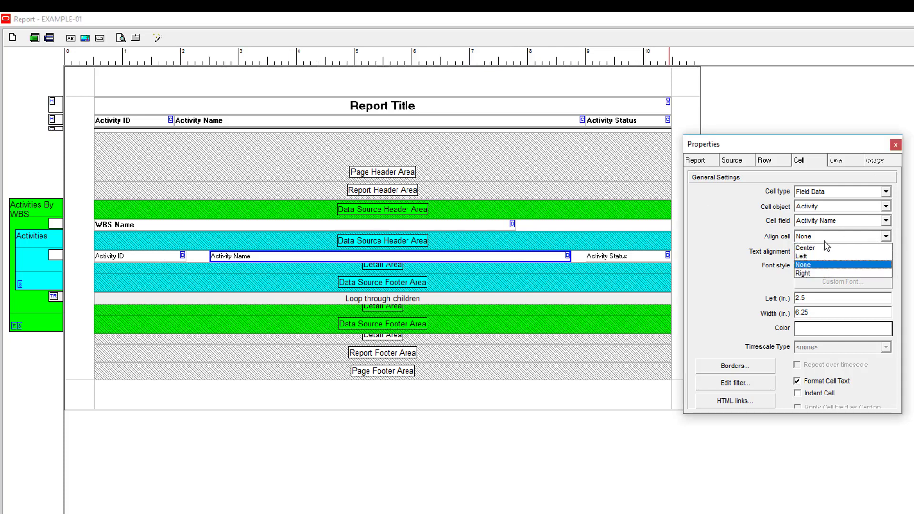
pyautogui.click(827, 248)
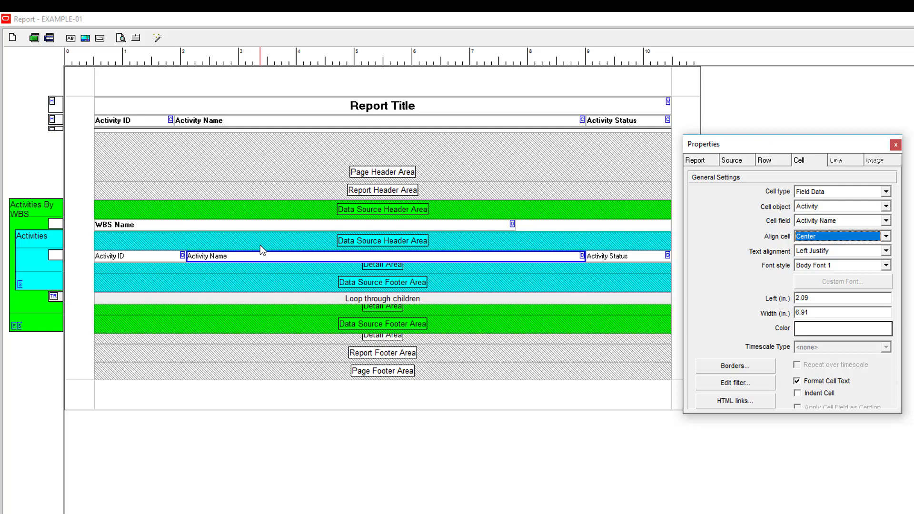
pyautogui.click(149, 258)
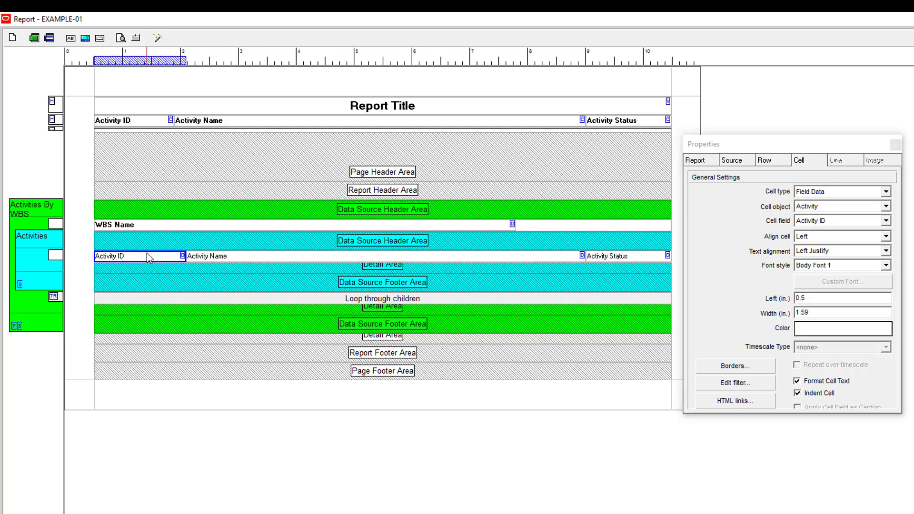
pyautogui.click(651, 257)
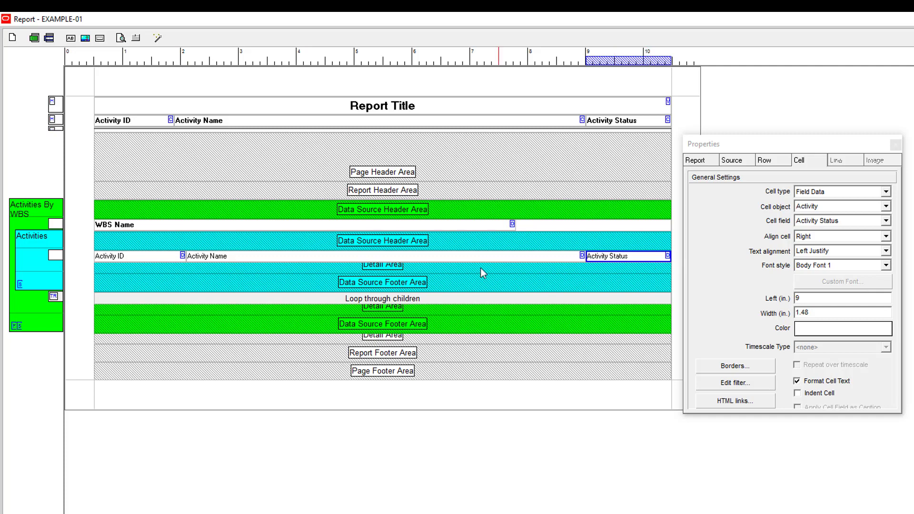
pyautogui.click(254, 257)
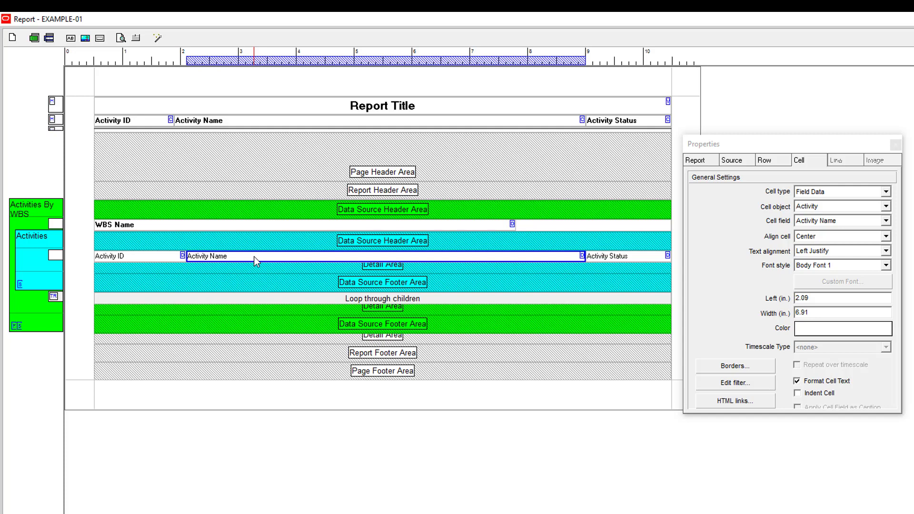
# Set the width of the Activity ID heading cell to 1.2 in.
pyautogui.click(242, 209)
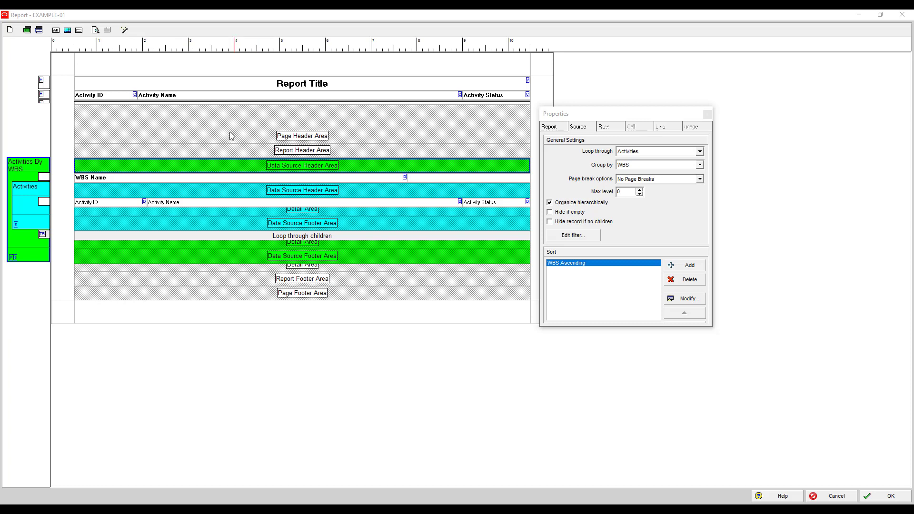
pyautogui.click(118, 98)
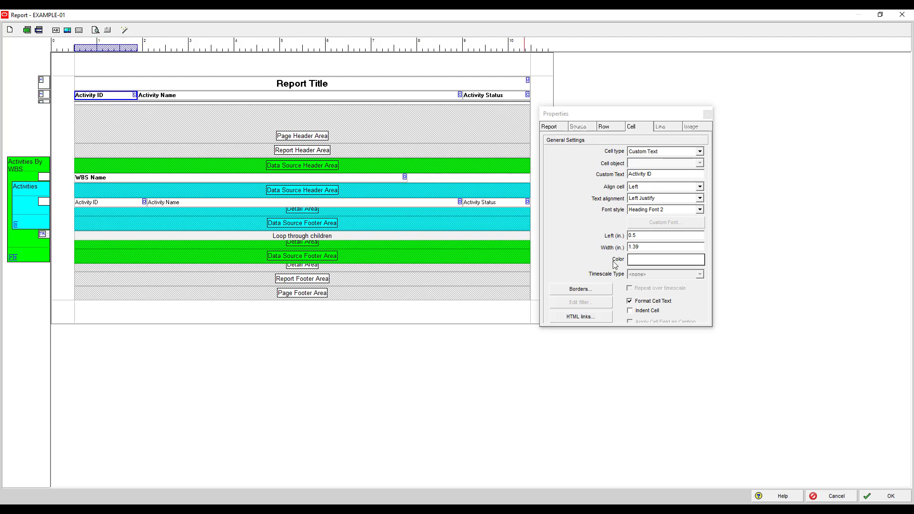
pyautogui.doubleClick(647, 248)
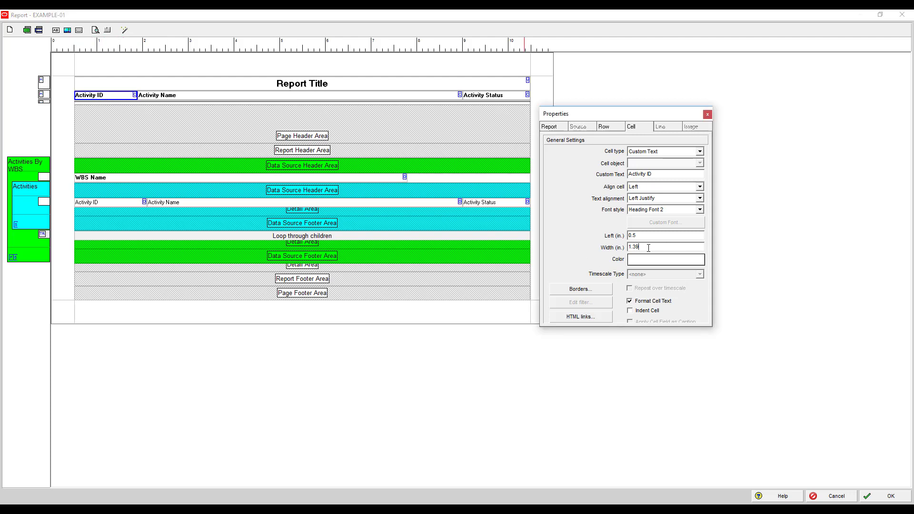
pyautogui.click(87, 206)
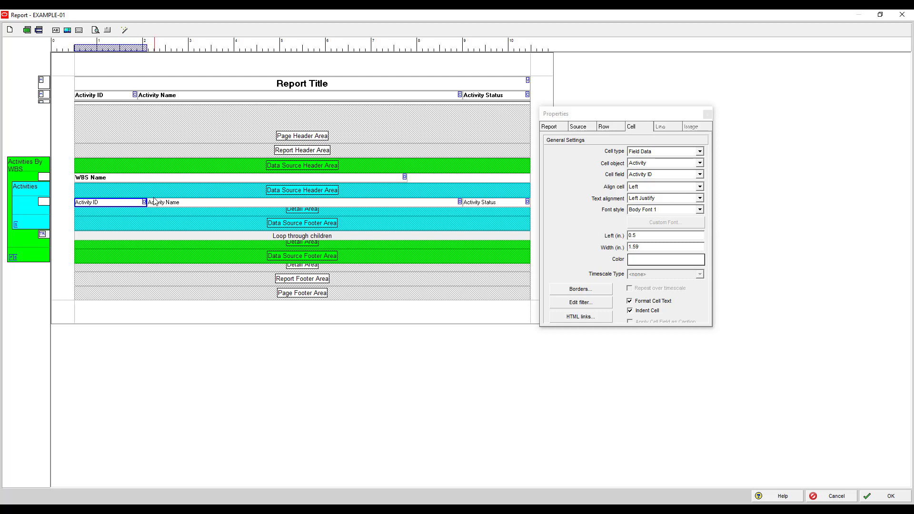
pyautogui.click(117, 95)
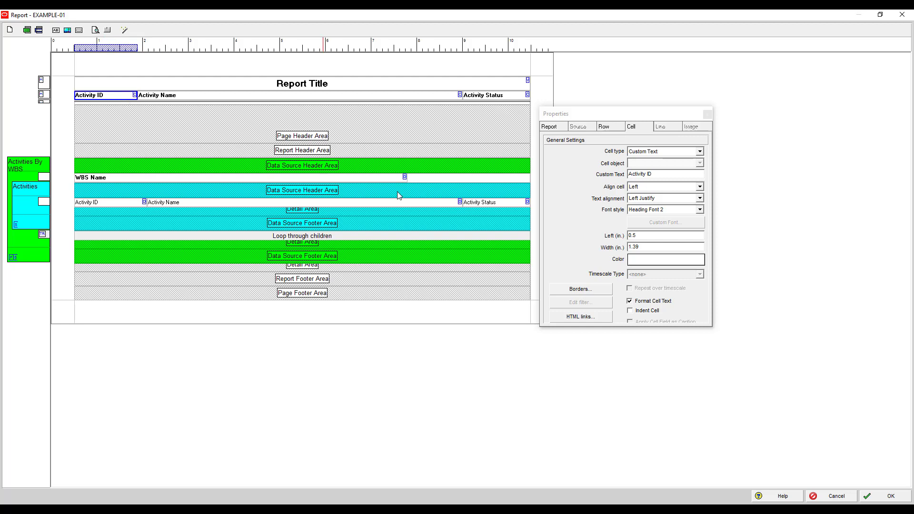
pyautogui.moveTo(669, 249); pyautogui.dragTo(595, 244)
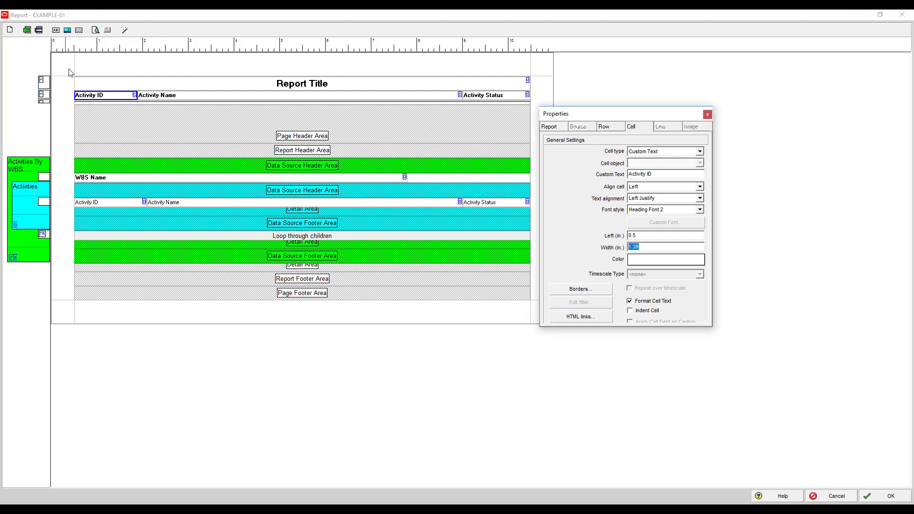
pyautogui.click(122, 97)
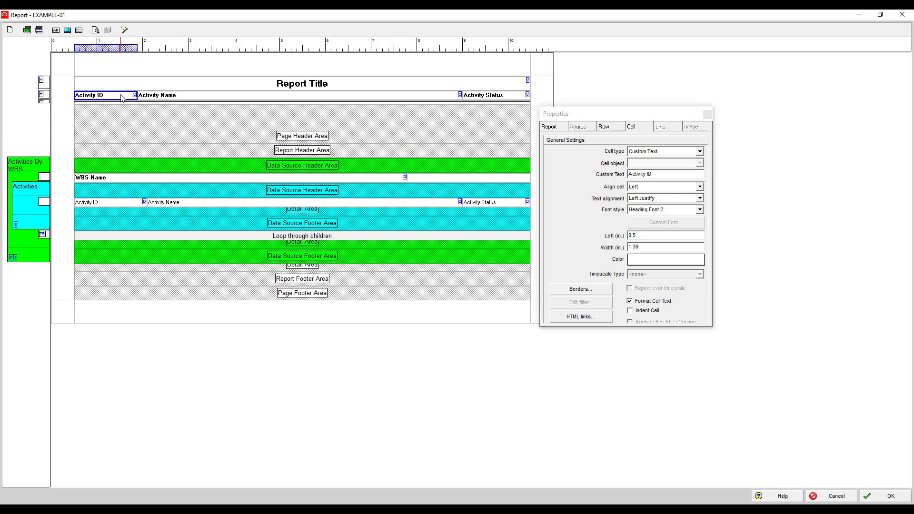
pyautogui.click(655, 246)
pyautogui.moveTo(655, 246); pyautogui.dragTo(573, 248)
pyautogui.write('1.2')
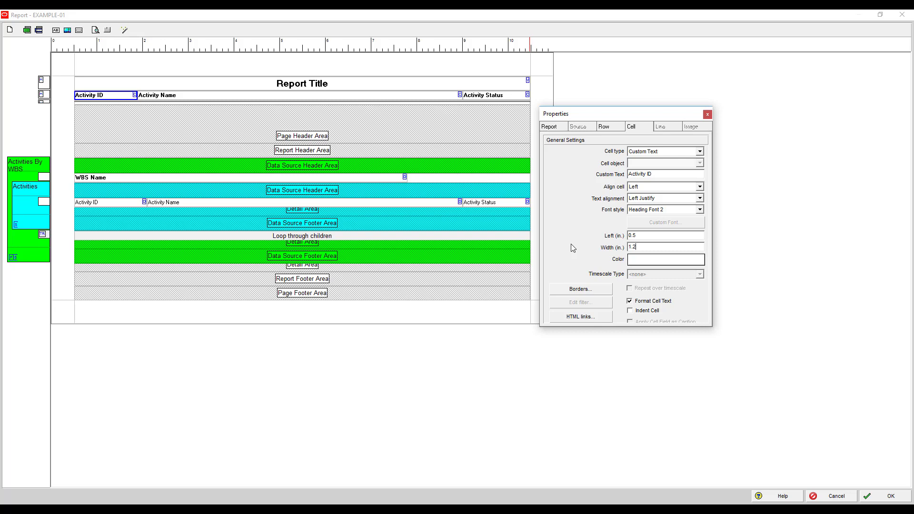
pyautogui.press('Return')
# Set the width of the Activity ID detail cell to 1.2 in, matching its heading.
pyautogui.click(142, 203)
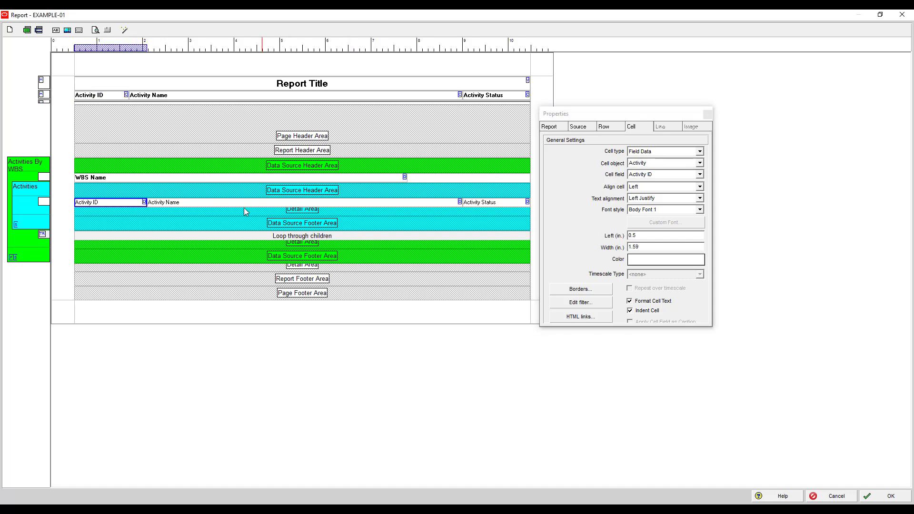
pyautogui.click(210, 204)
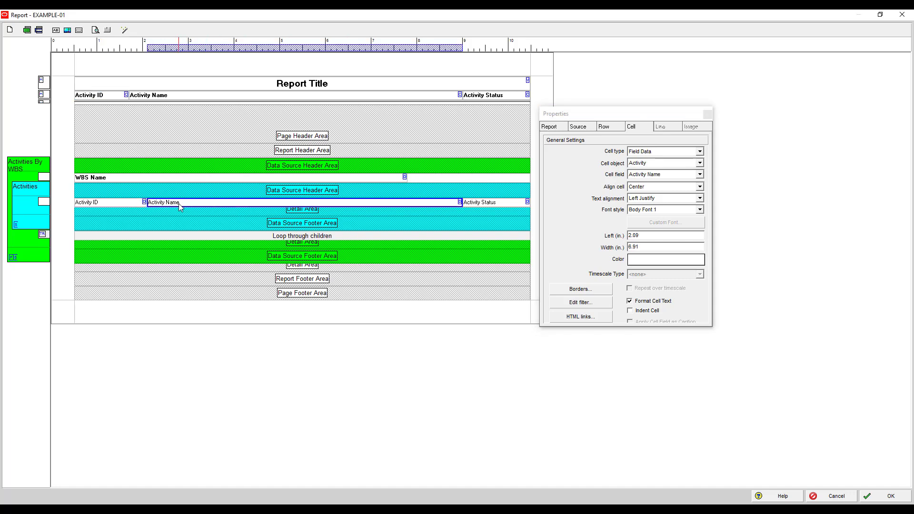
pyautogui.click(143, 204)
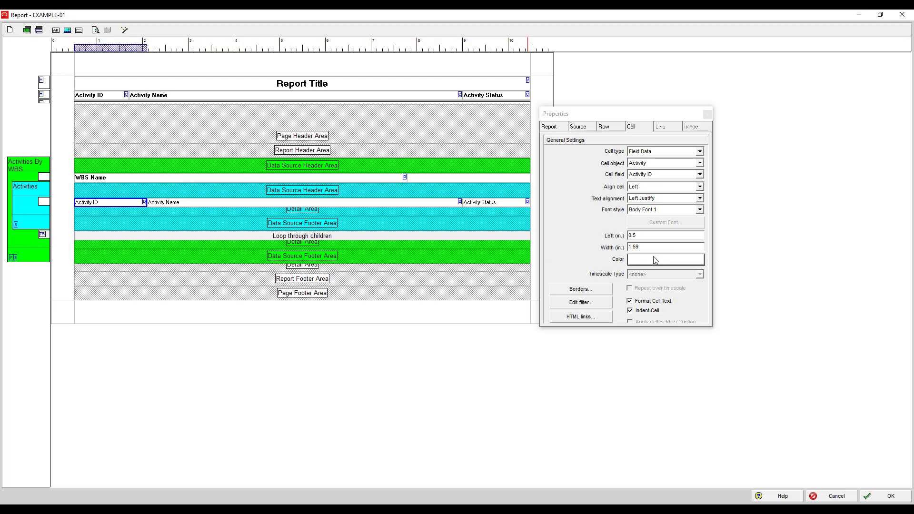
pyautogui.moveTo(658, 247); pyautogui.dragTo(532, 248)
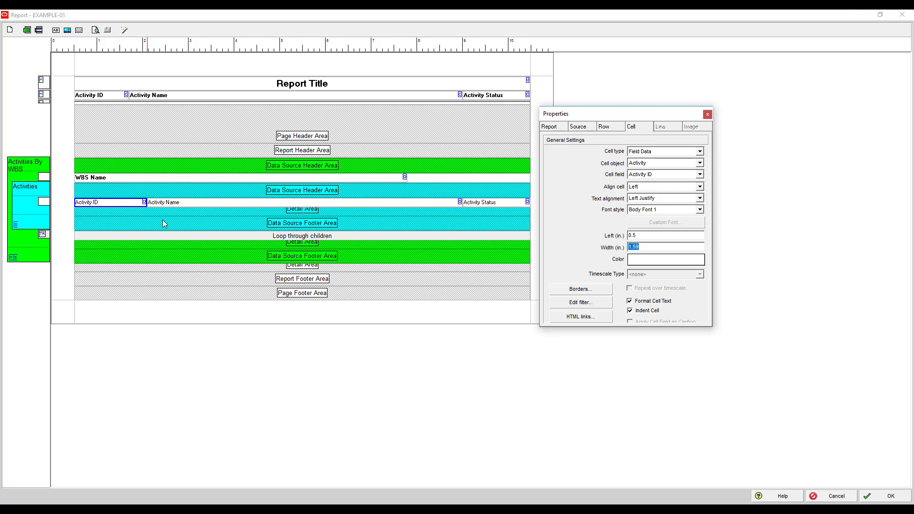
pyautogui.write('1')
pyautogui.press('Return')
# Compare the position and width of the Activity Status heading cell with those of its detail cell.
pyautogui.click(505, 96)
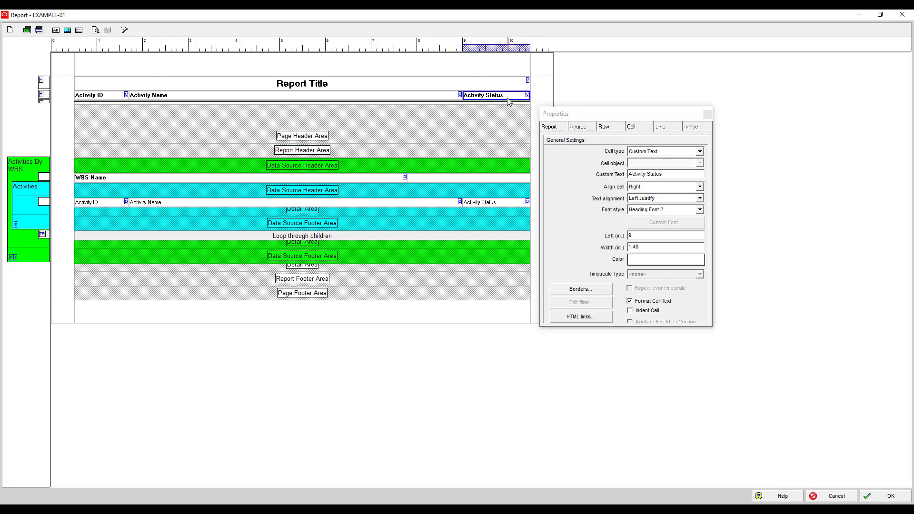
pyautogui.click(517, 206)
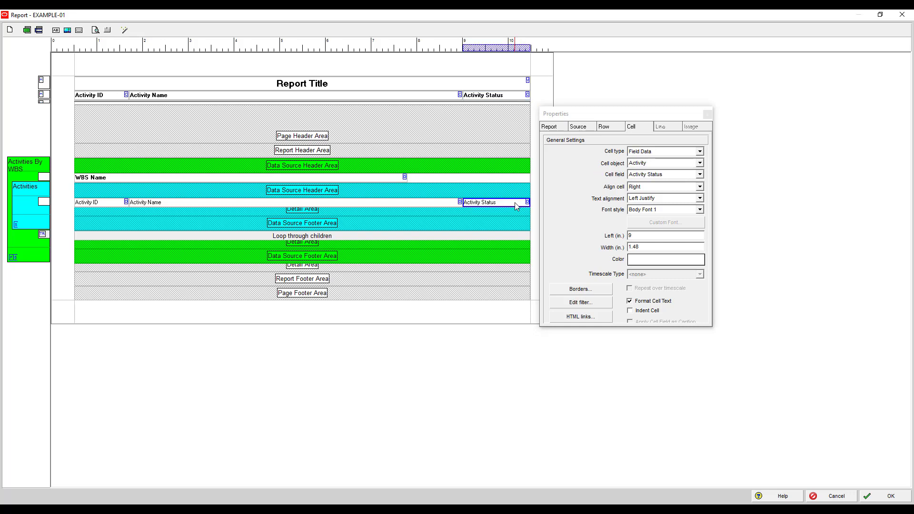
pyautogui.click(490, 97)
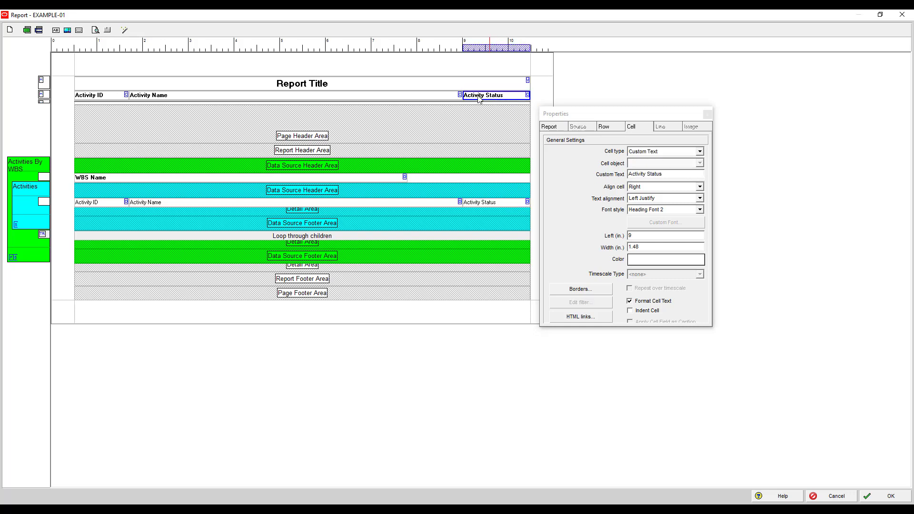
# Compare the position and width of the Activity ID heading and detail cells, and check their alignment in a print preview.
pyautogui.click(92, 97)
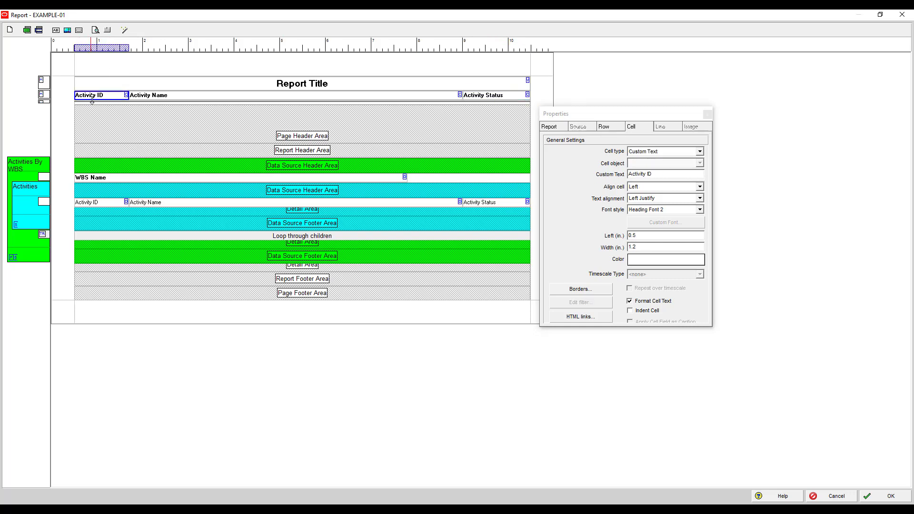
pyautogui.click(113, 205)
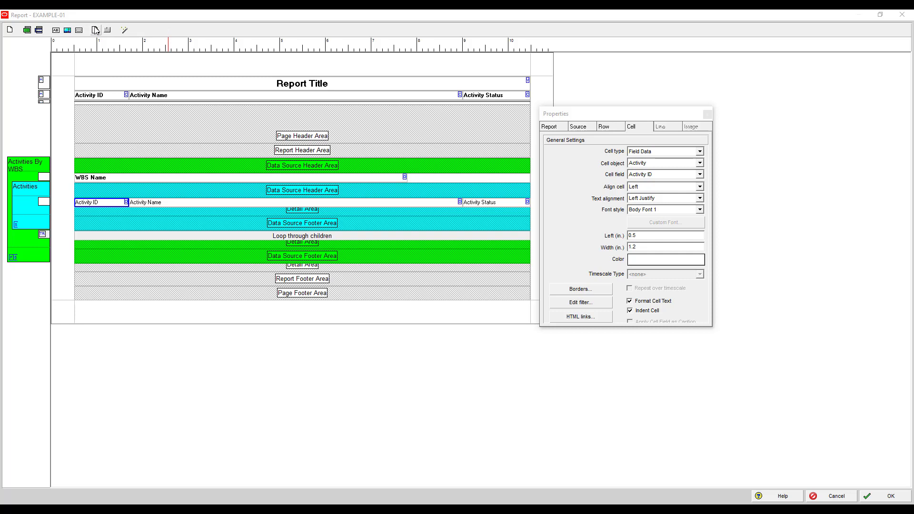
pyautogui.click(96, 31)
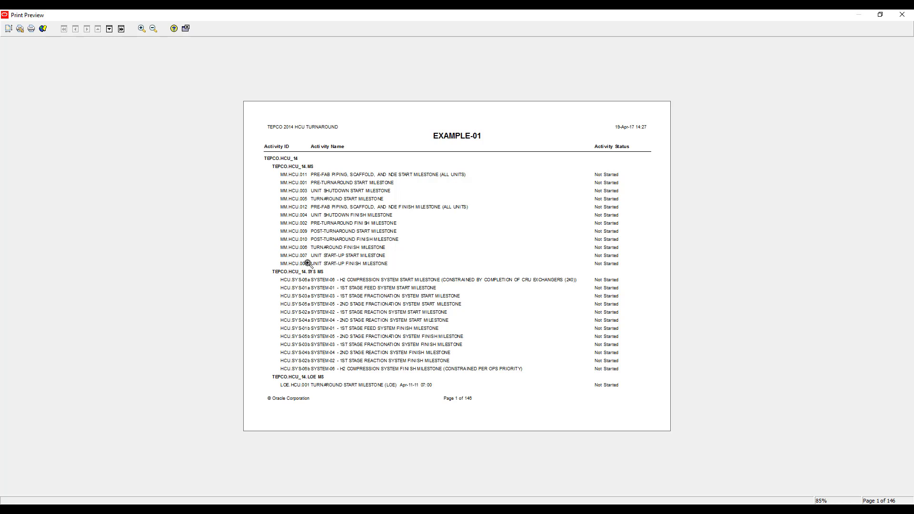
pyautogui.click(186, 29)
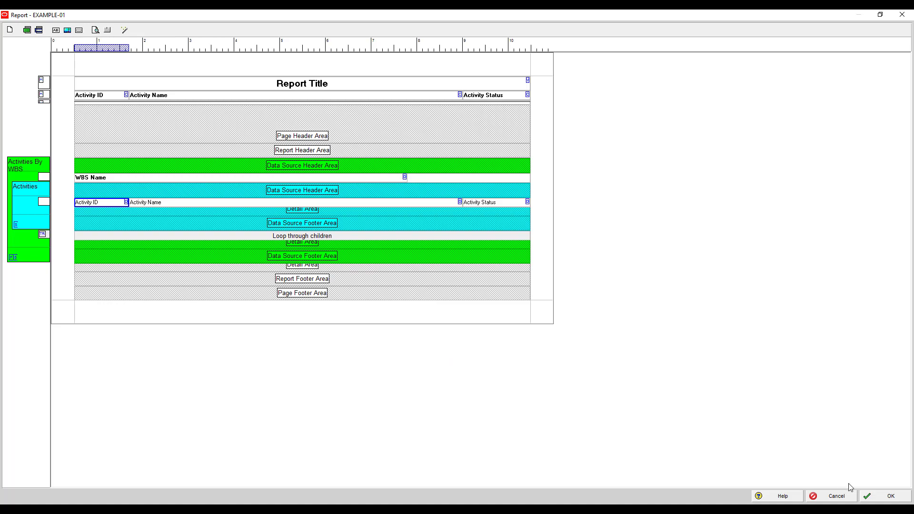
# Save the report layout and reopen EXAMPLE-01 for modification in a maximized editor.
pyautogui.click(879, 494)
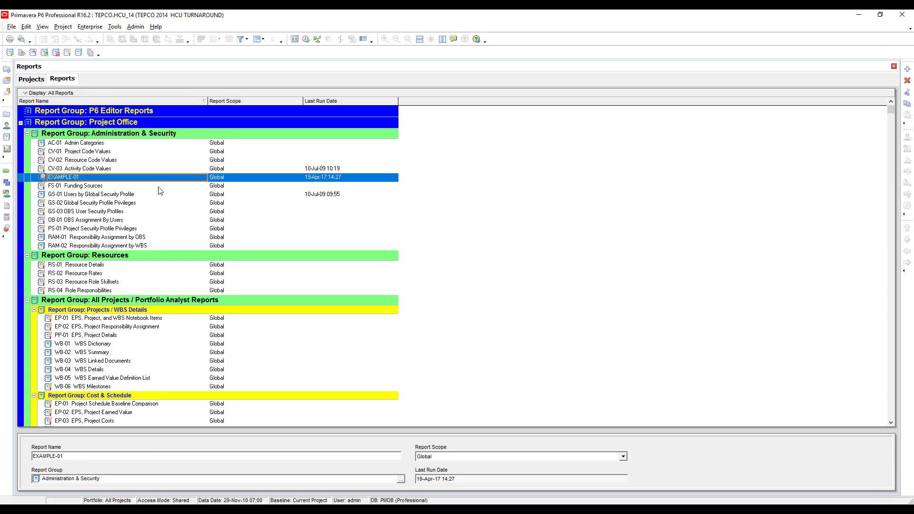
pyautogui.rightClick(148, 180)
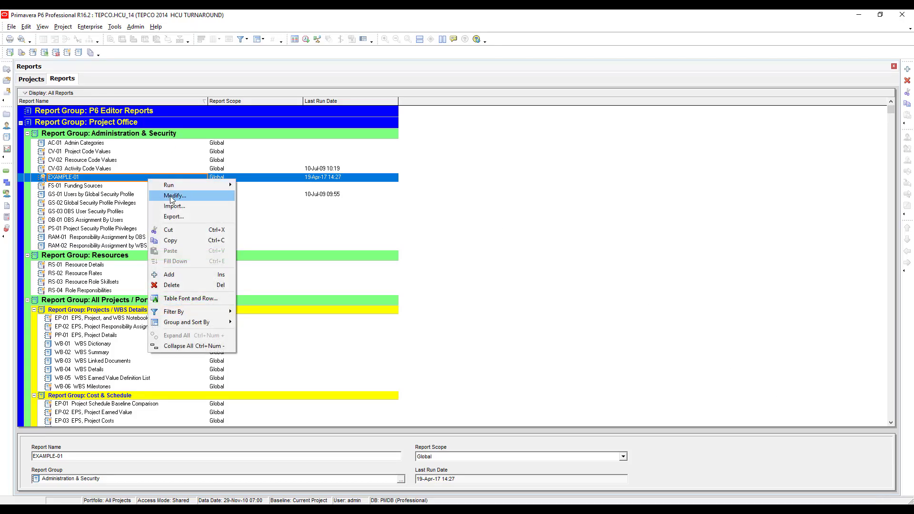
pyautogui.click(172, 196)
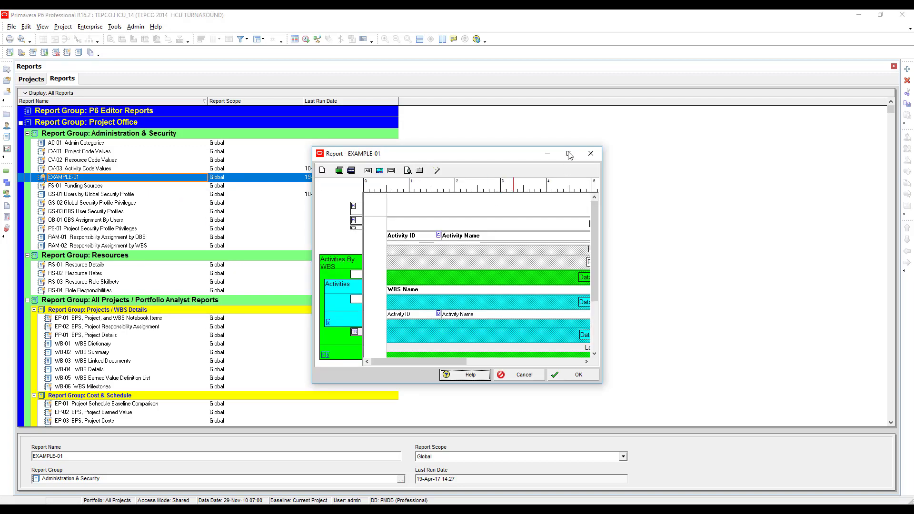
pyautogui.click(570, 154)
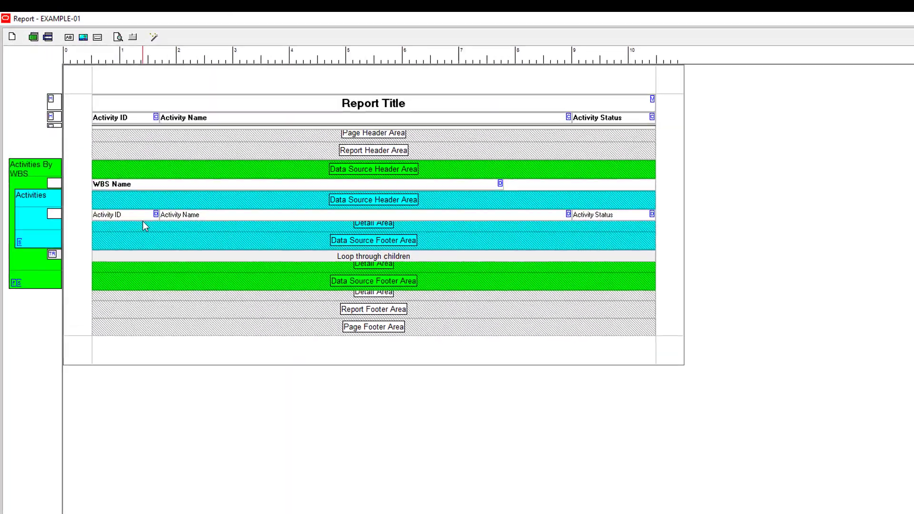
# Turn off Indent Cell for the Activity ID detail cell and check the result in a print preview.
pyautogui.click(120, 218)
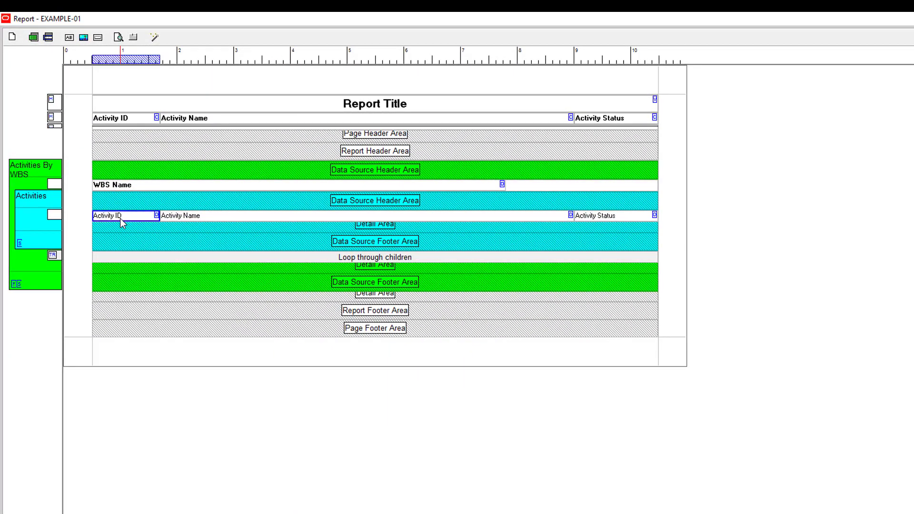
pyautogui.doubleClick(120, 218)
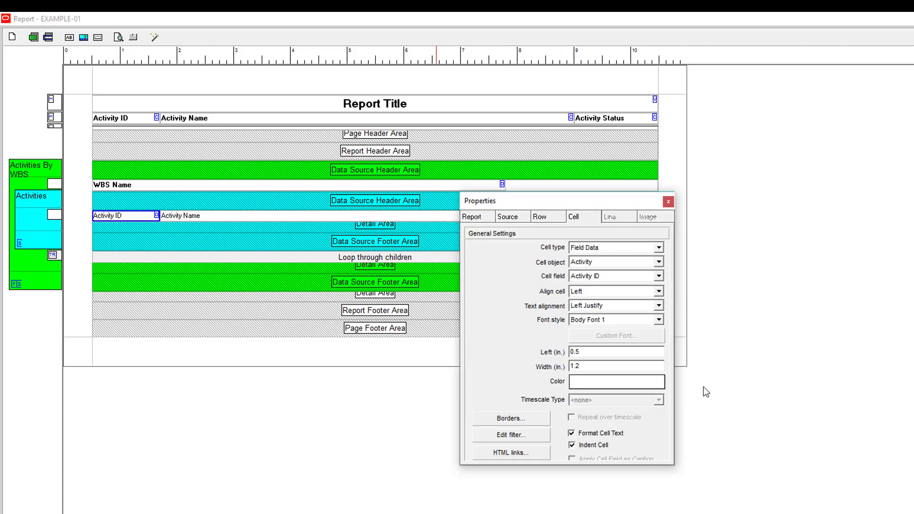
pyautogui.click(578, 218)
pyautogui.moveTo(603, 464); pyautogui.dragTo(603, 480)
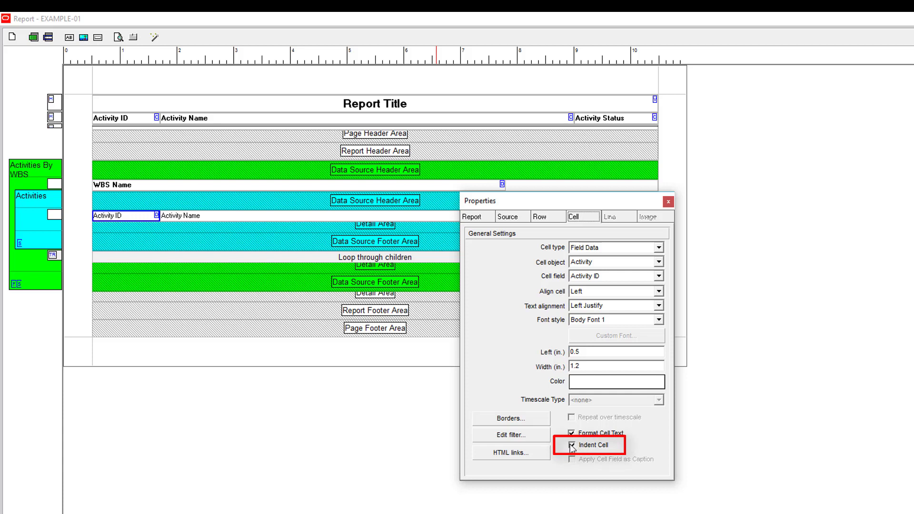
pyautogui.click(572, 446)
pyautogui.click(119, 38)
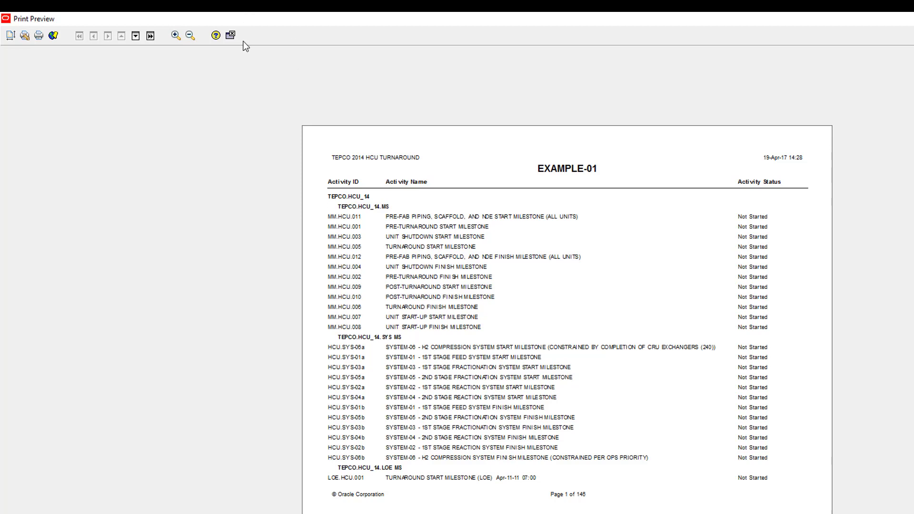
pyautogui.click(231, 35)
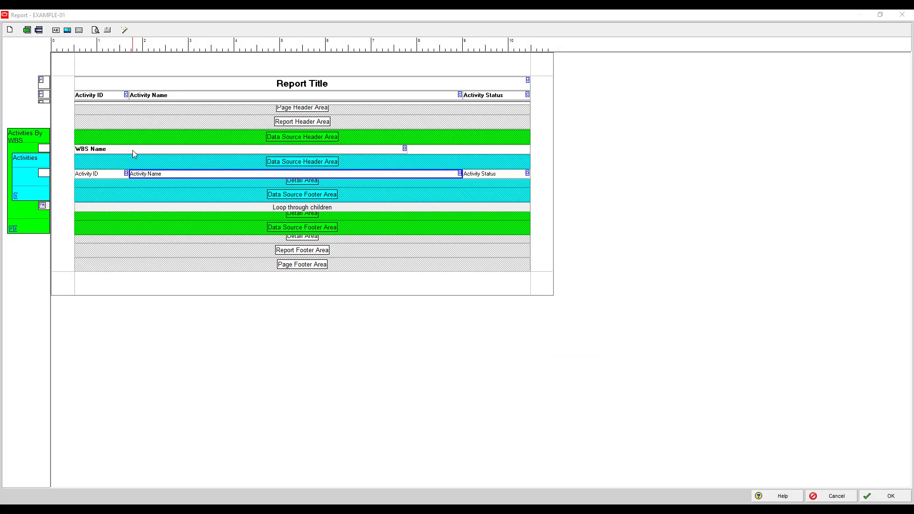
# Turn off Organize hierarchically for the Activities By WBS source and check the WBS rows in a print preview.
pyautogui.click(126, 149)
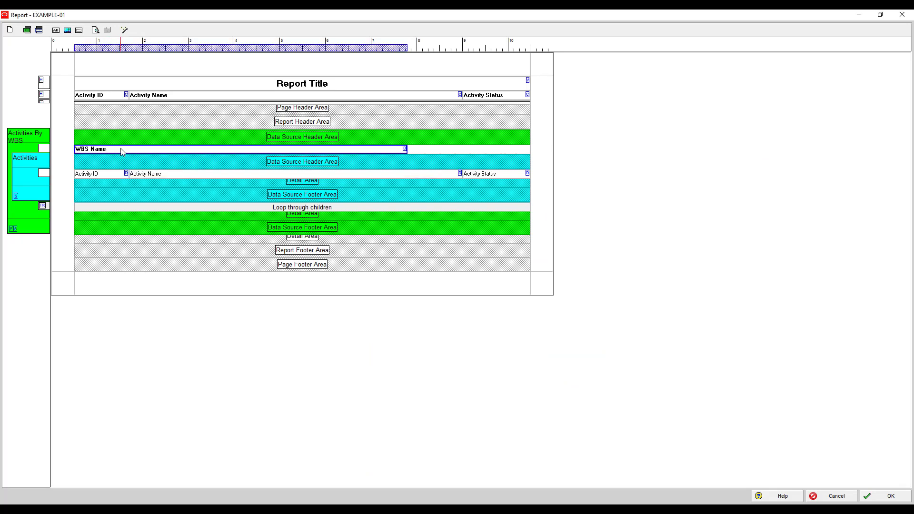
pyautogui.doubleClick(120, 149)
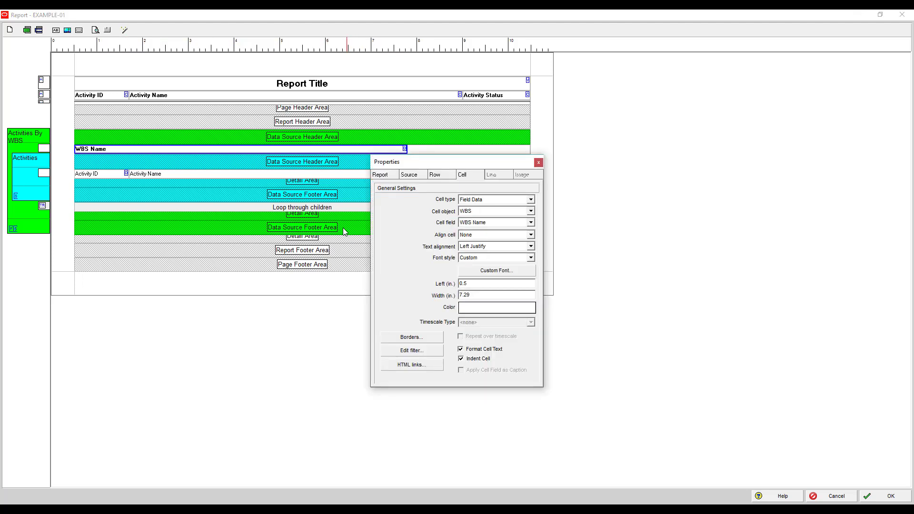
pyautogui.click(155, 141)
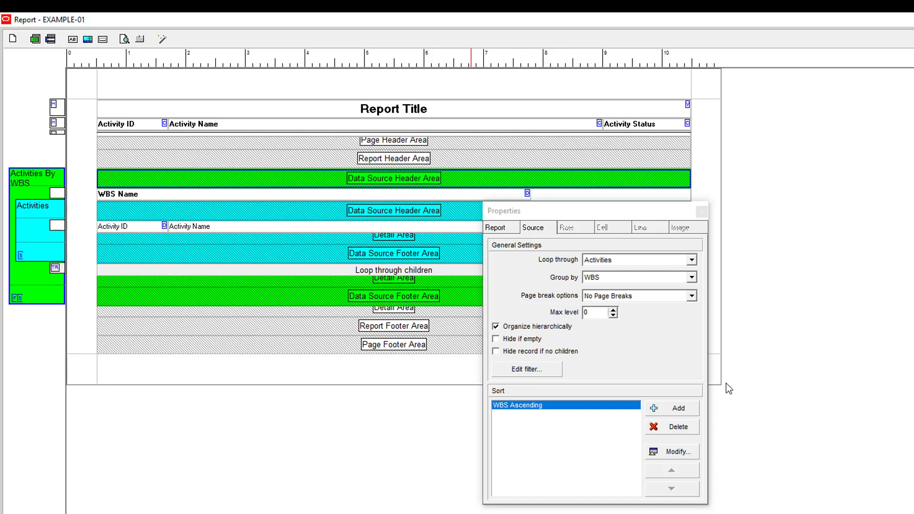
pyautogui.click(496, 327)
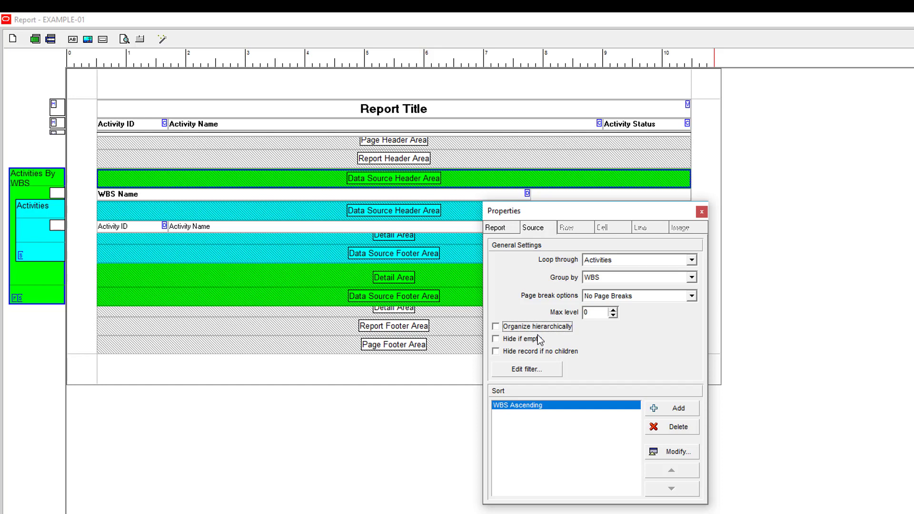
pyautogui.click(126, 40)
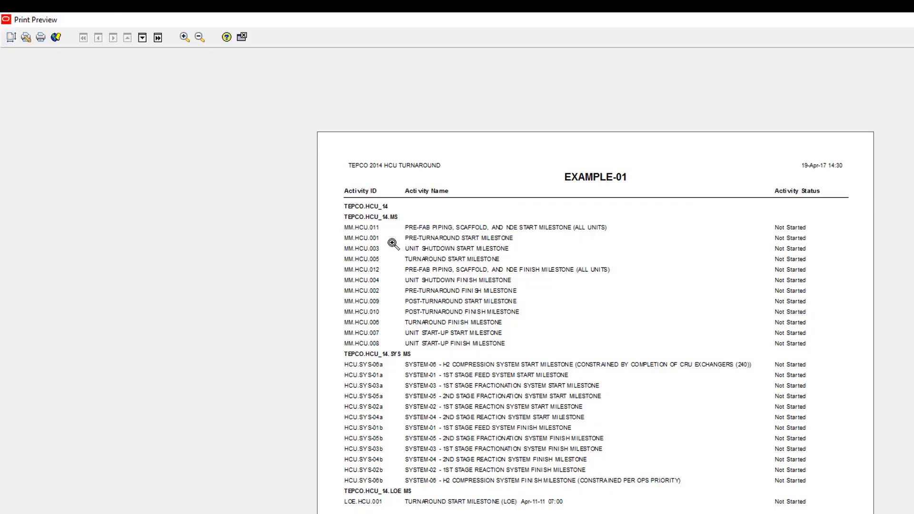
pyautogui.click(369, 212)
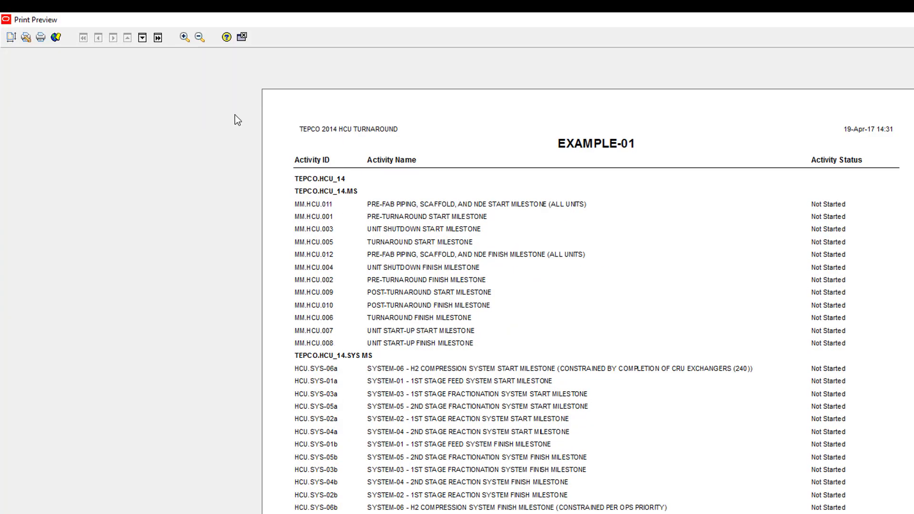
pyautogui.click(242, 37)
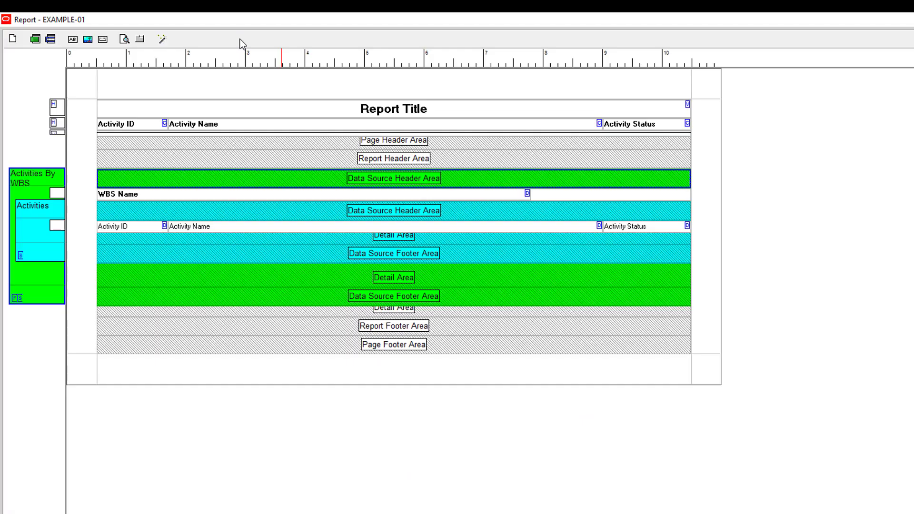
# Add left, right, top and bottom borders to the WBS Name cell and check them in a print preview.
pyautogui.doubleClick(461, 199)
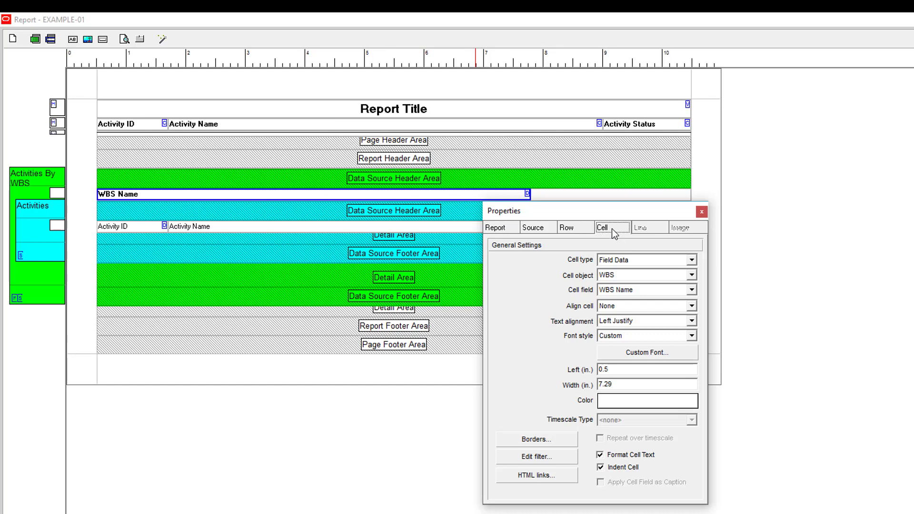
pyautogui.moveTo(584, 212); pyautogui.dragTo(565, 280)
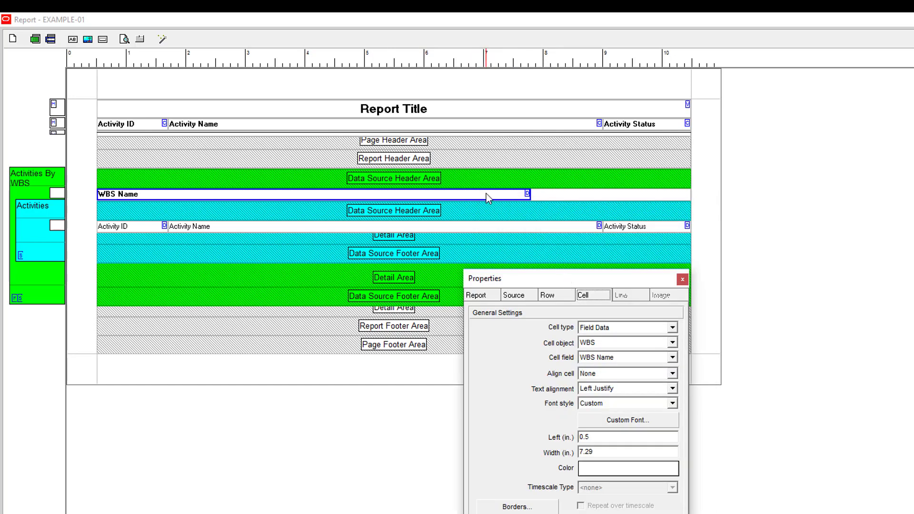
pyautogui.click(486, 194)
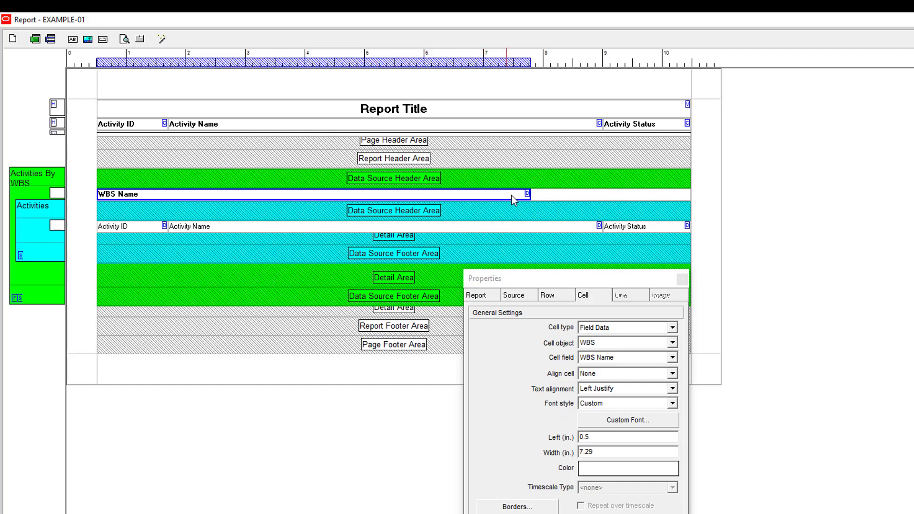
pyautogui.click(568, 196)
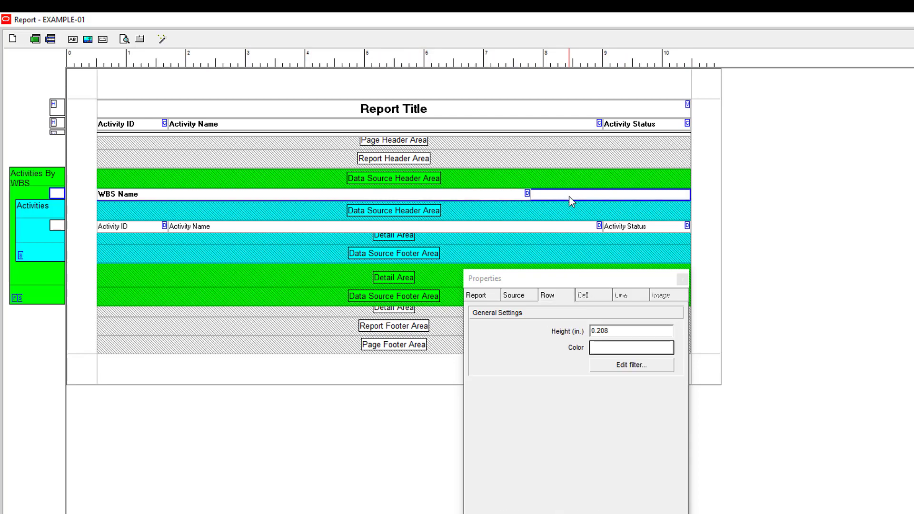
pyautogui.click(492, 196)
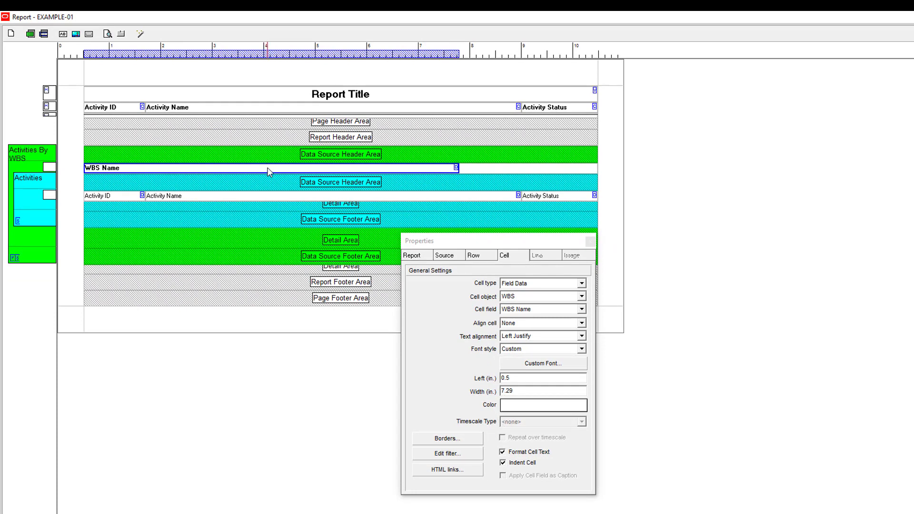
pyautogui.click(447, 438)
pyautogui.click(453, 290)
pyautogui.click(452, 305)
pyautogui.click(452, 320)
pyautogui.click(453, 335)
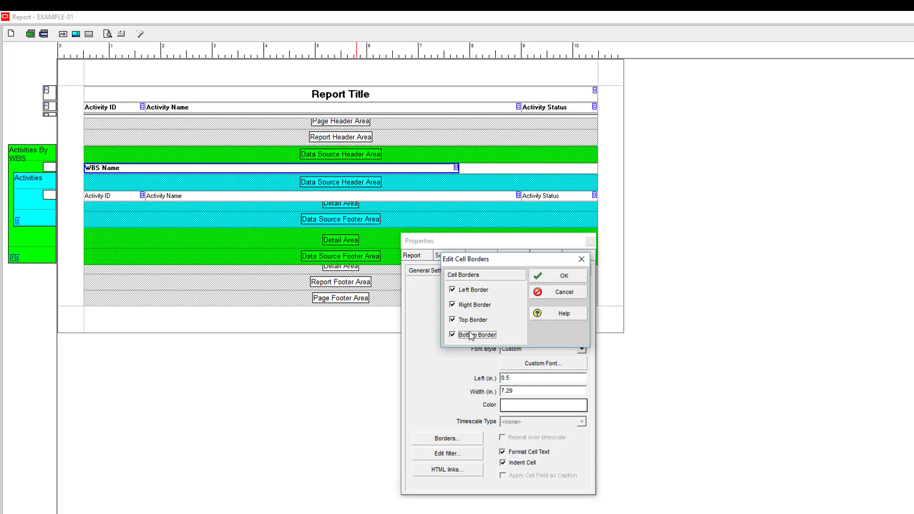
pyautogui.click(568, 277)
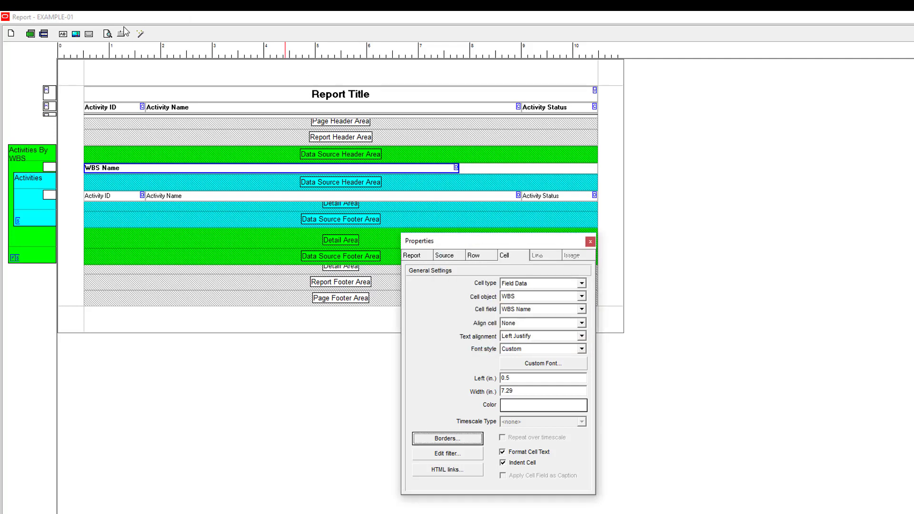
pyautogui.click(108, 33)
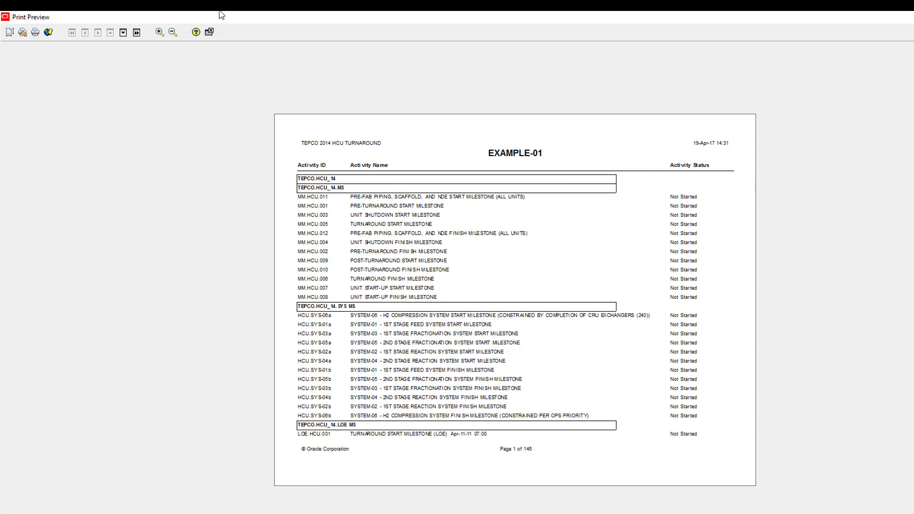
pyautogui.click(209, 32)
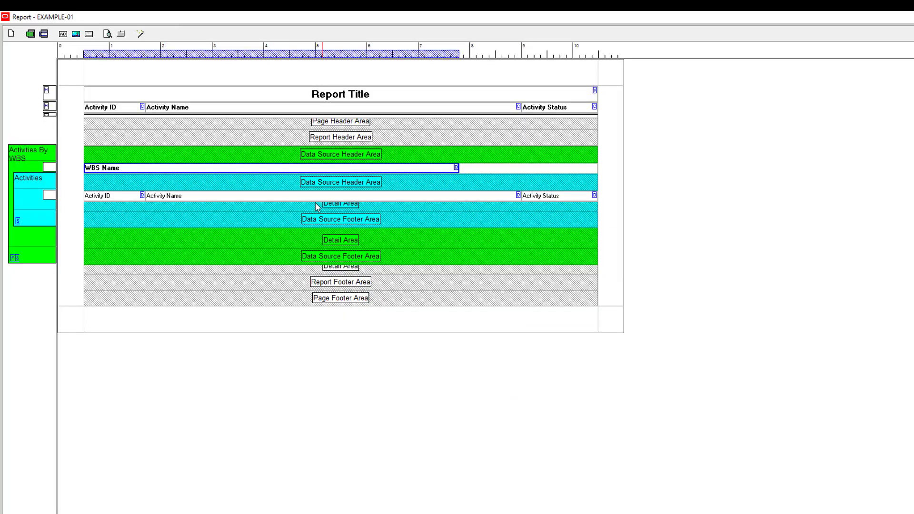
# Set the WBS Name cell's alignment to Center and page through the report's print preview to page 3.
pyautogui.doubleClick(279, 168)
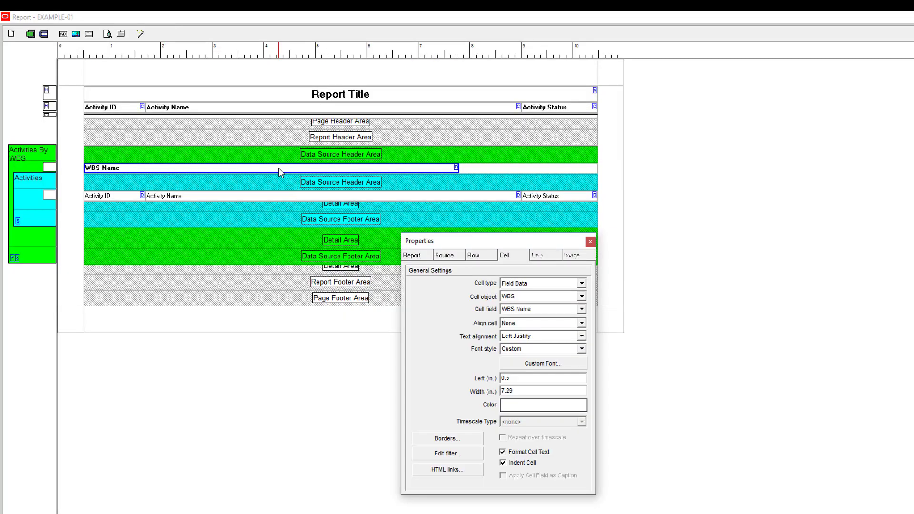
pyautogui.click(514, 256)
pyautogui.click(527, 327)
pyautogui.click(527, 333)
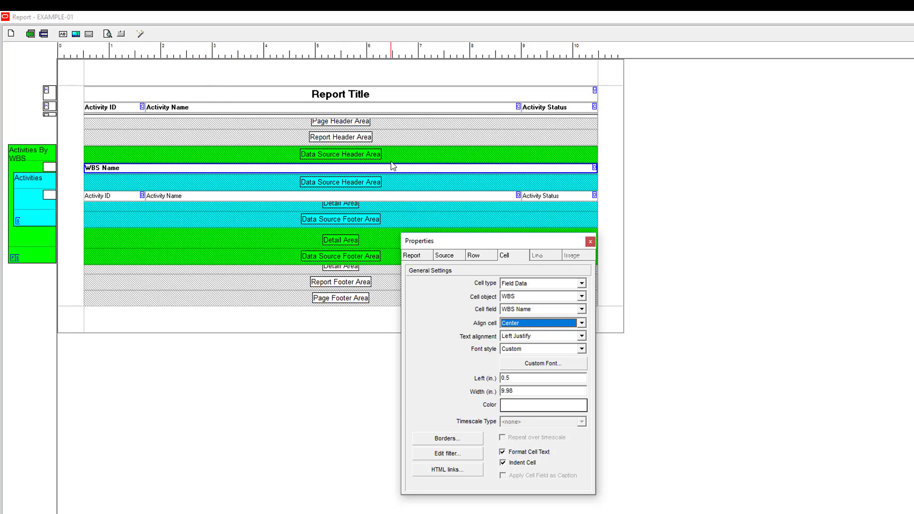
pyautogui.click(109, 34)
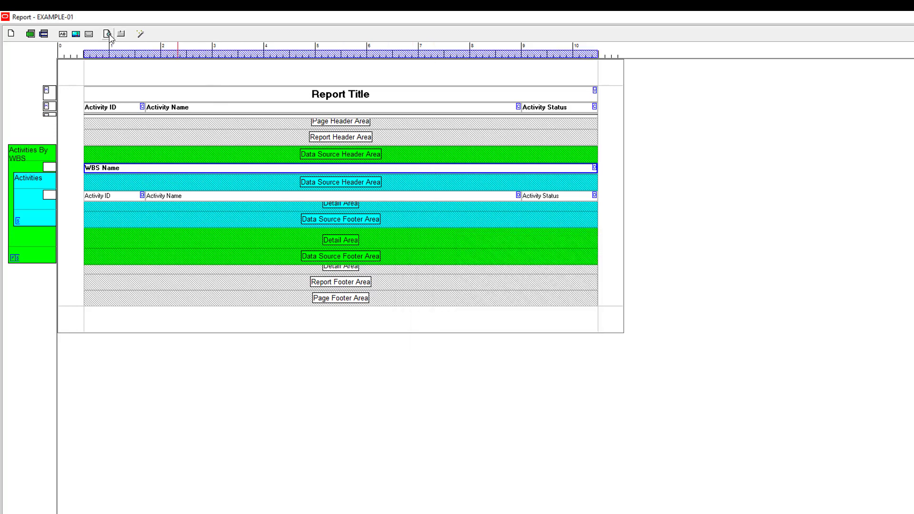
pyautogui.click(108, 34)
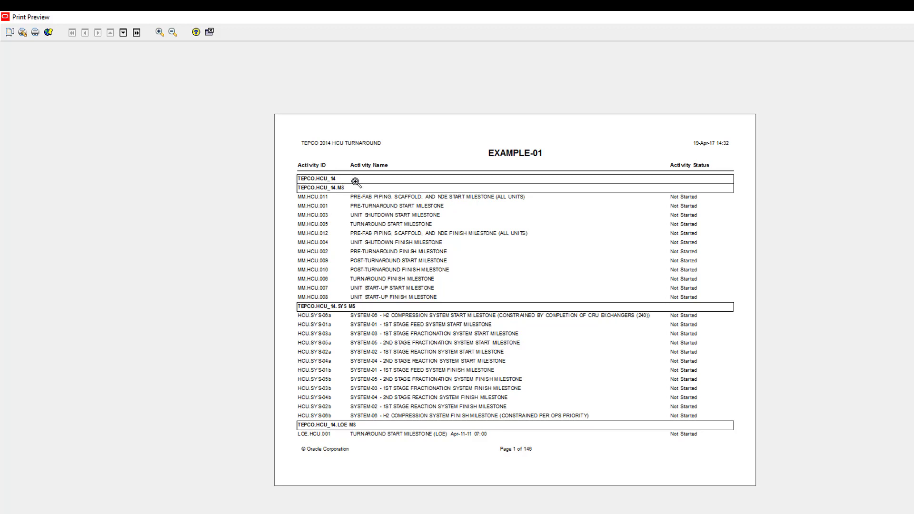
pyautogui.scroll(-1, 354, 186)
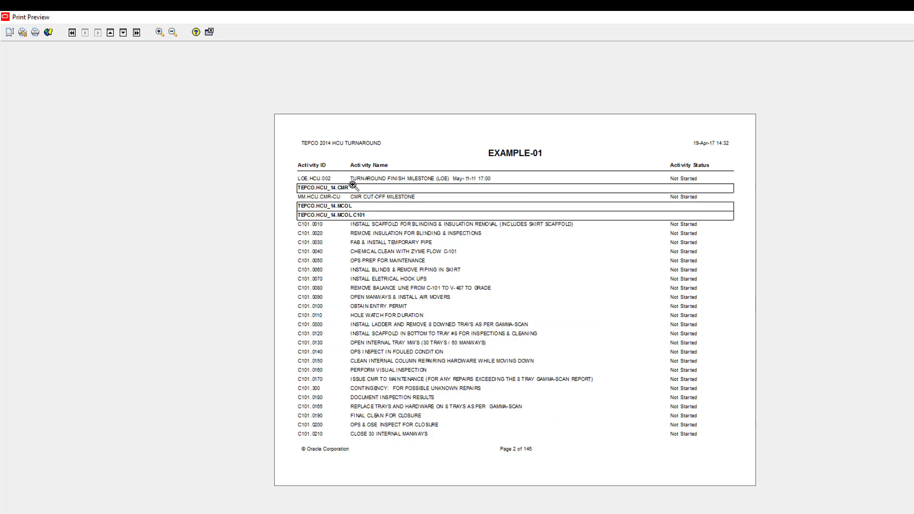
pyautogui.scroll(-1, 331, 193)
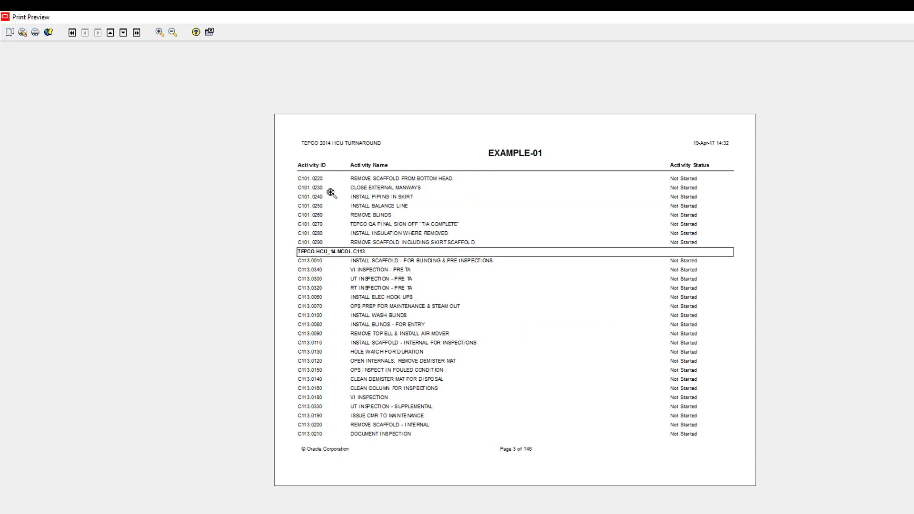
# Turn on Hide if empty for the Activities By WBS source and open the report's print preview.
pyautogui.scroll(2, 331, 193)
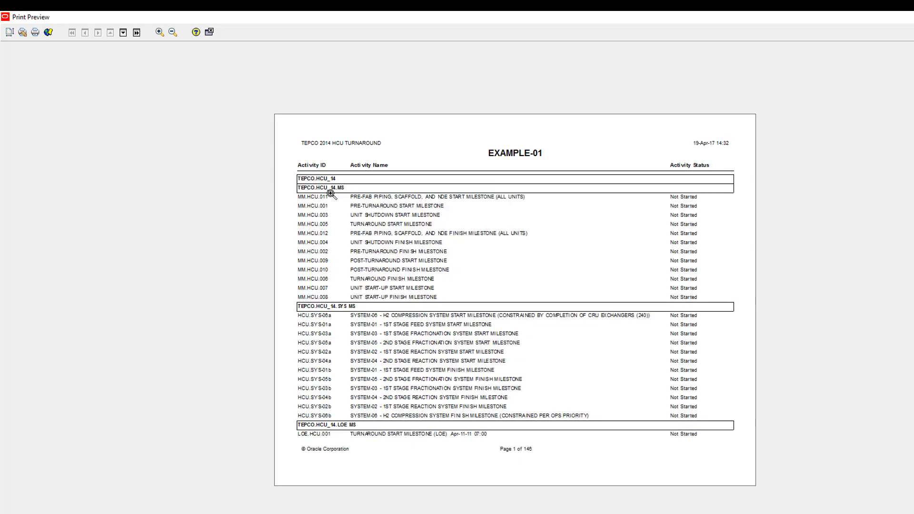
pyautogui.click(208, 32)
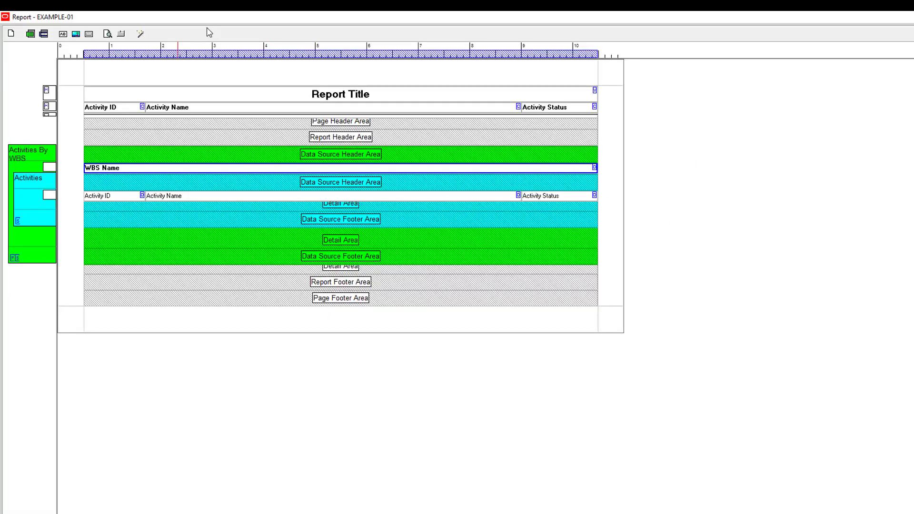
pyautogui.doubleClick(165, 161)
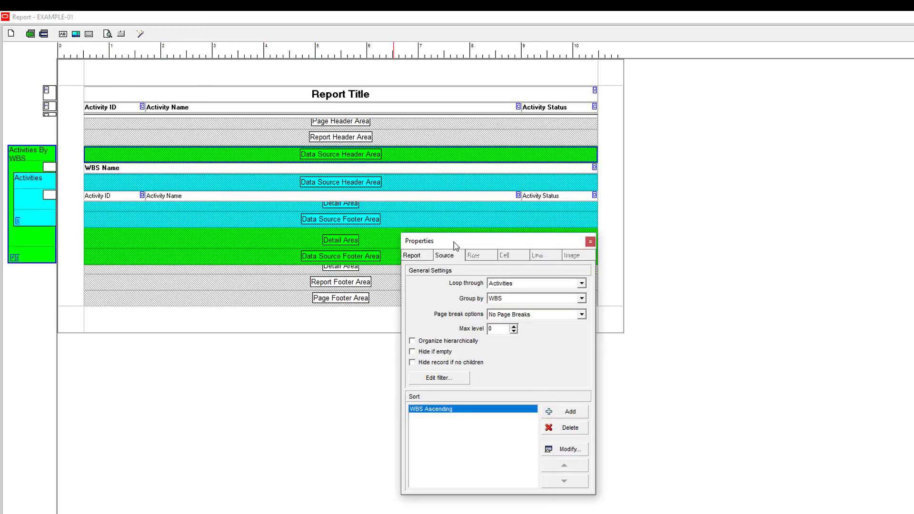
pyautogui.click(446, 257)
pyautogui.click(412, 352)
pyautogui.click(106, 34)
pyautogui.click(106, 34)
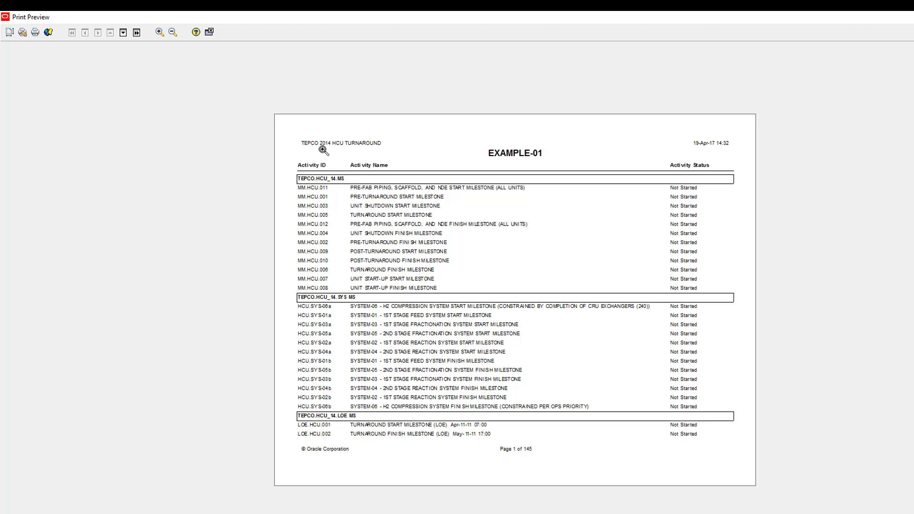
# Page forward through the print preview to check the WBS rows, return to page 1 and close the preview.
pyautogui.click(124, 32)
pyautogui.click(123, 33)
pyautogui.click(124, 34)
pyautogui.click(123, 33)
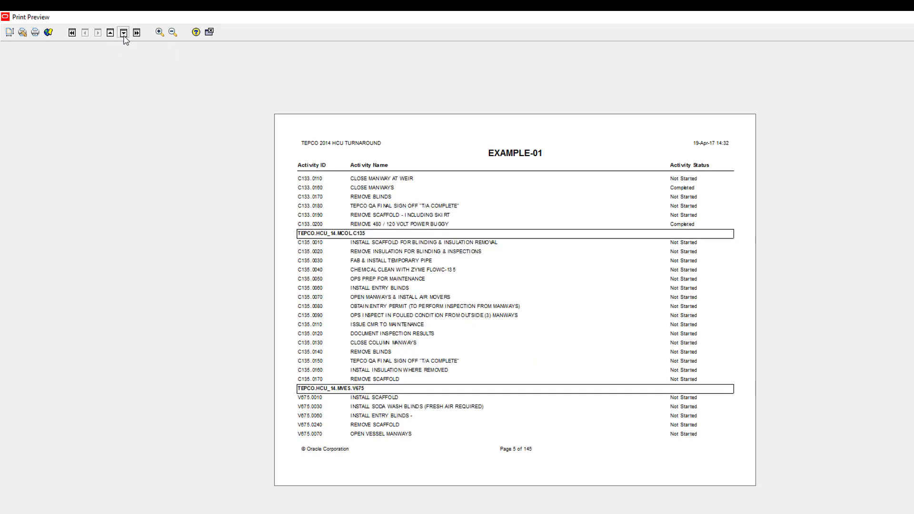
pyautogui.click(123, 33)
pyautogui.click(111, 33)
pyautogui.click(110, 34)
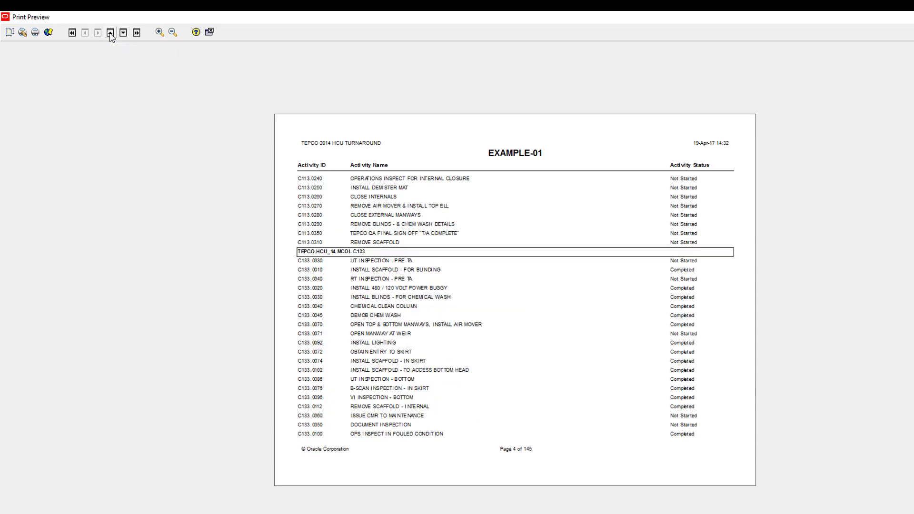
pyautogui.click(110, 33)
pyautogui.click(111, 33)
pyautogui.click(111, 34)
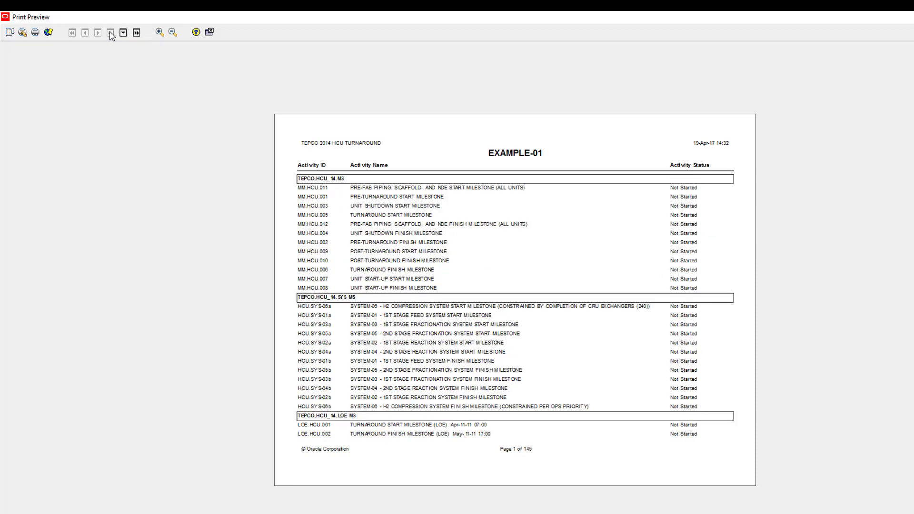
pyautogui.click(209, 32)
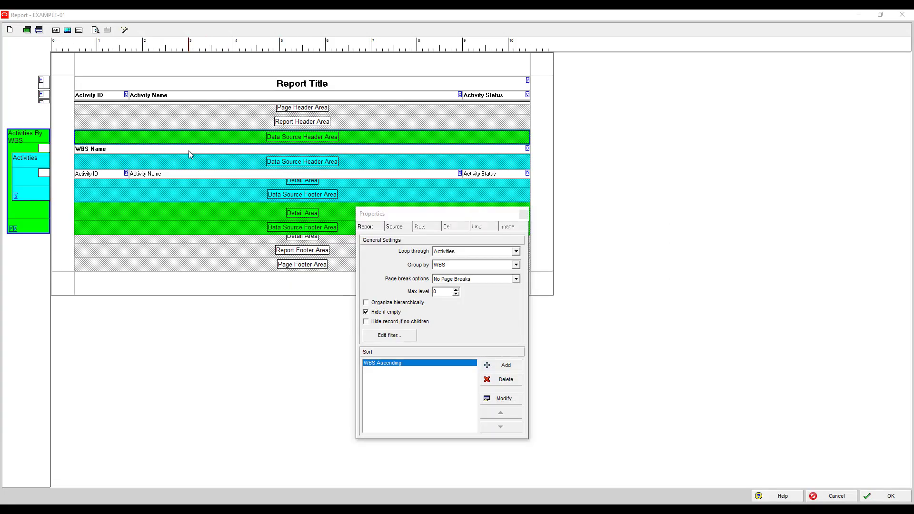
# Set the WBS Name cell's color to light green and check the WBS rows in a print preview.
pyautogui.click(156, 152)
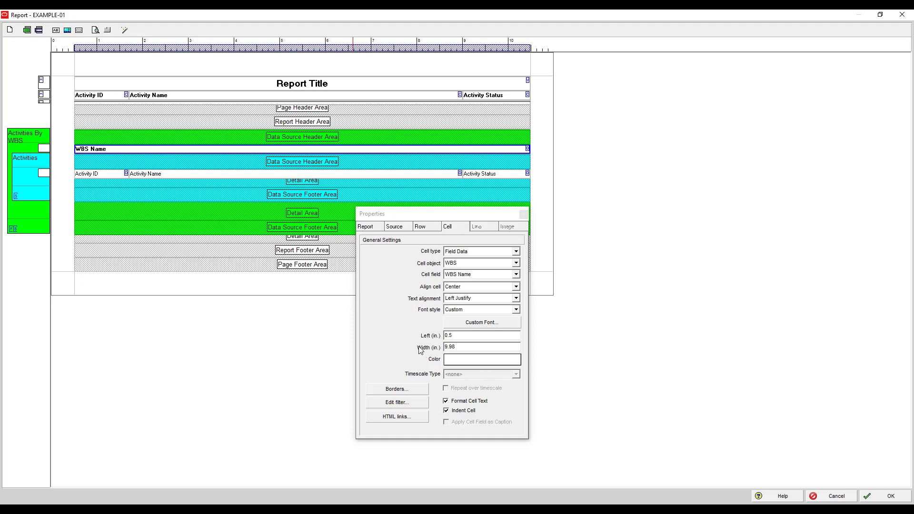
pyautogui.click(453, 364)
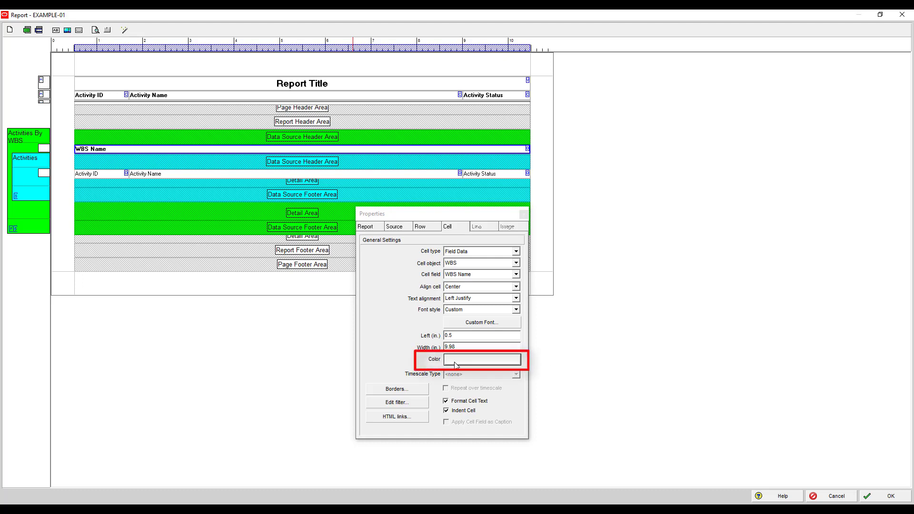
pyautogui.click(466, 360)
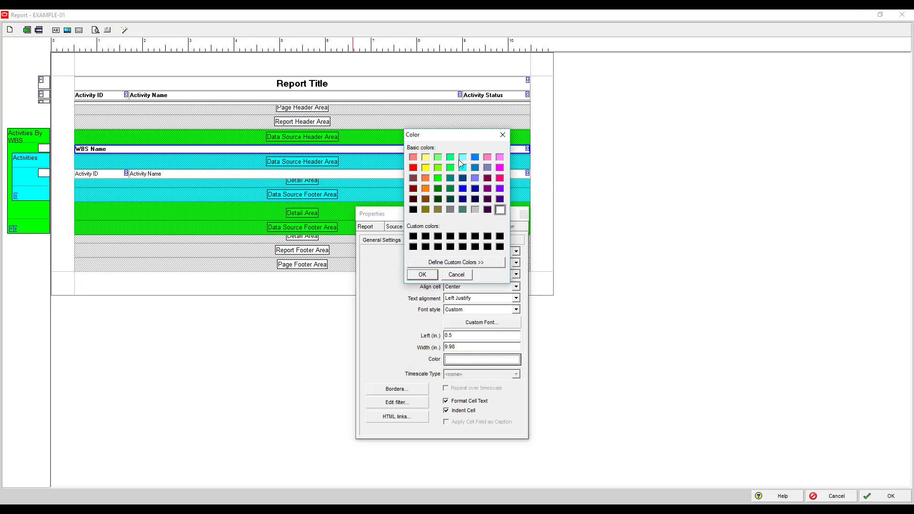
pyautogui.click(437, 159)
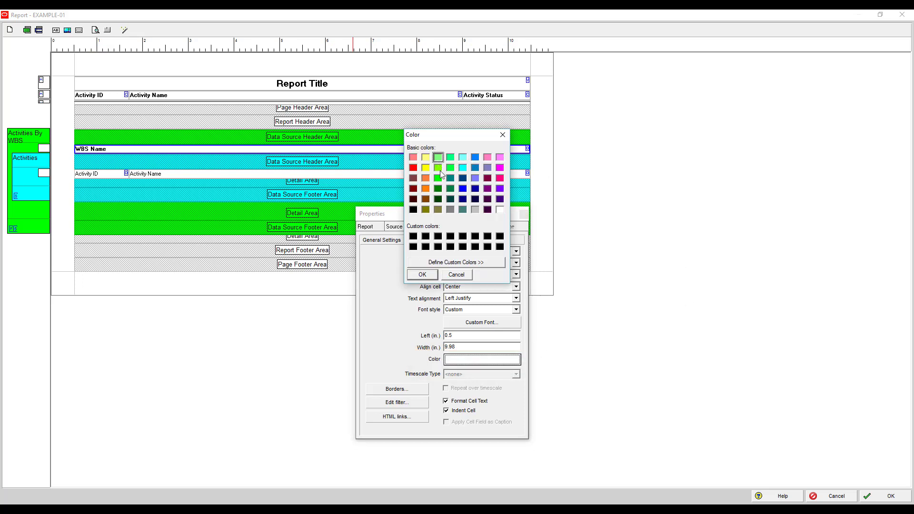
pyautogui.click(421, 275)
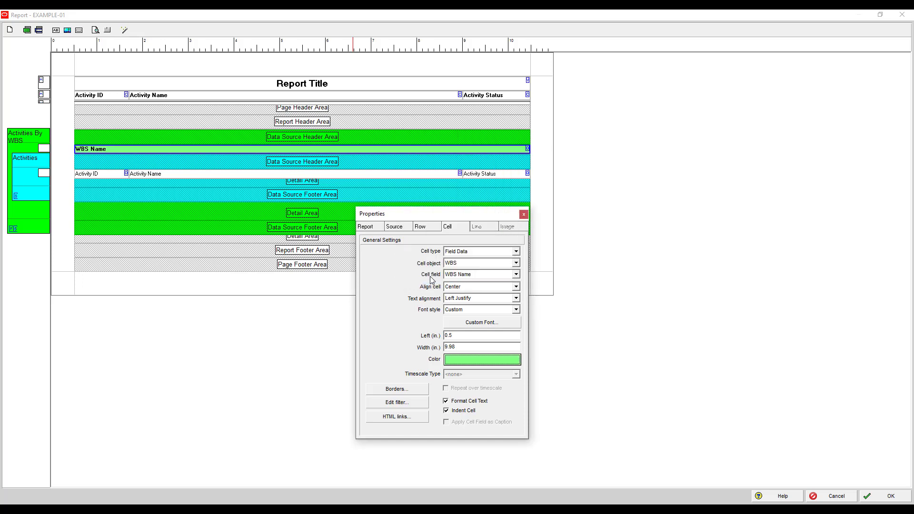
pyautogui.click(96, 30)
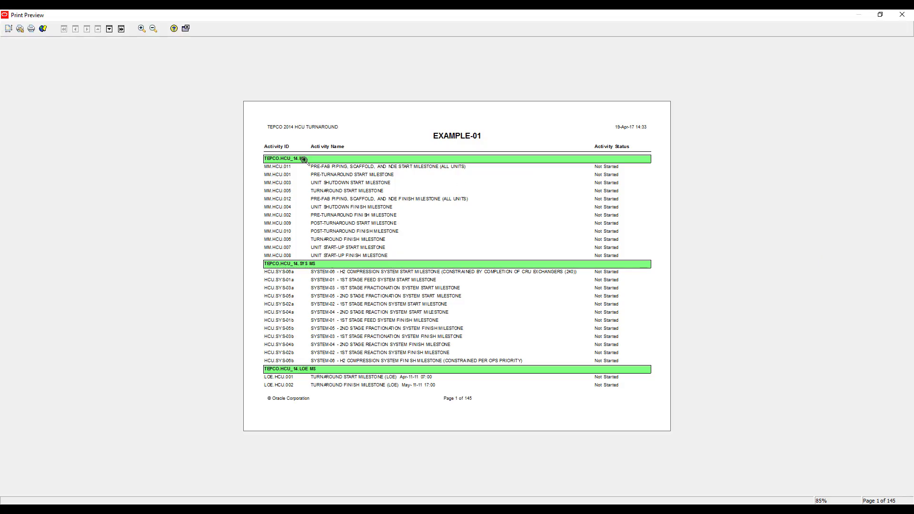
pyautogui.scroll(-3, 331, 178)
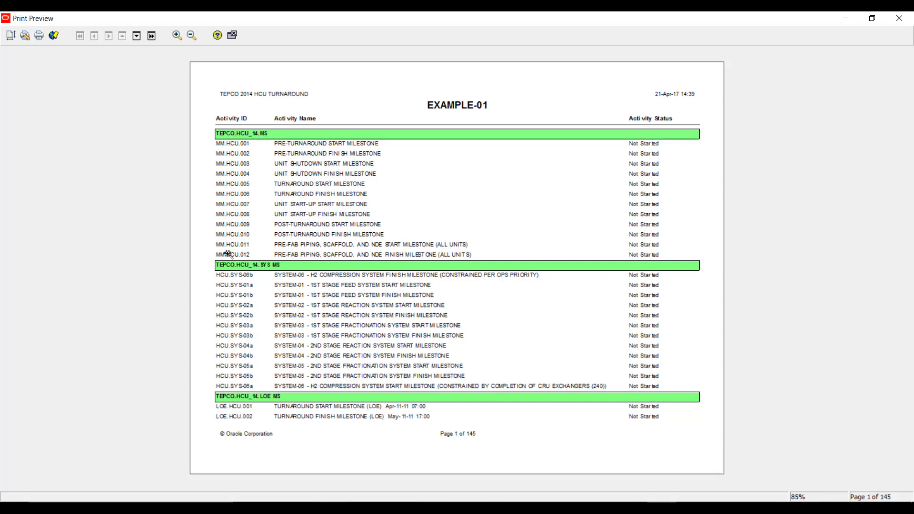
pyautogui.click(232, 35)
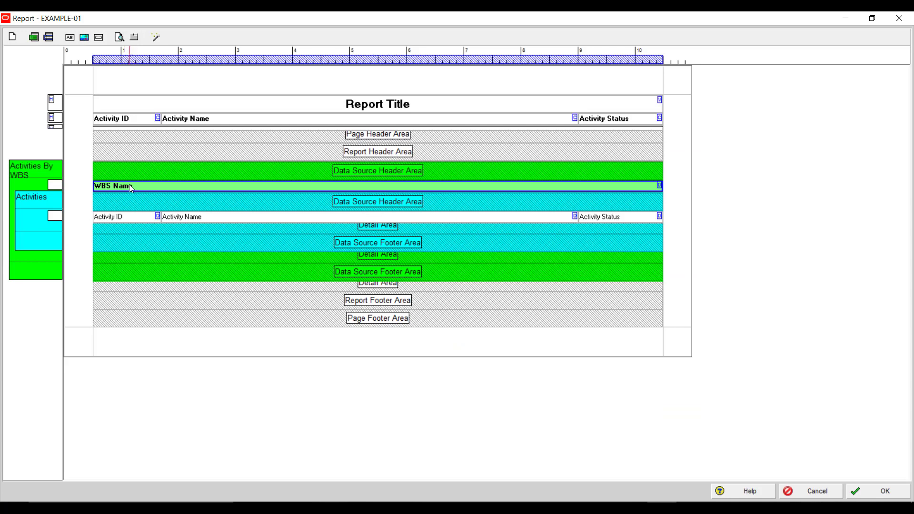
# Try WBS Code as the WBS row's cell field, restore WBS Name and check the print preview.
pyautogui.doubleClick(141, 185)
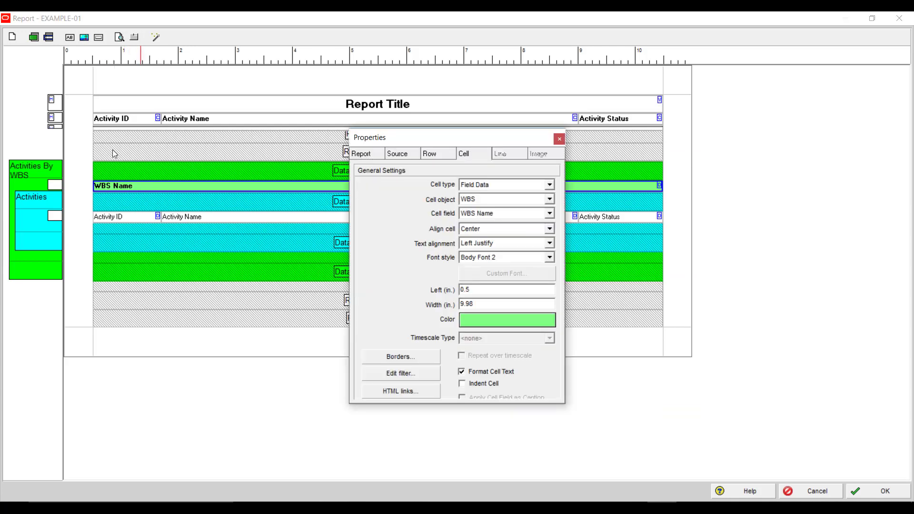
pyautogui.click(550, 216)
pyautogui.click(497, 242)
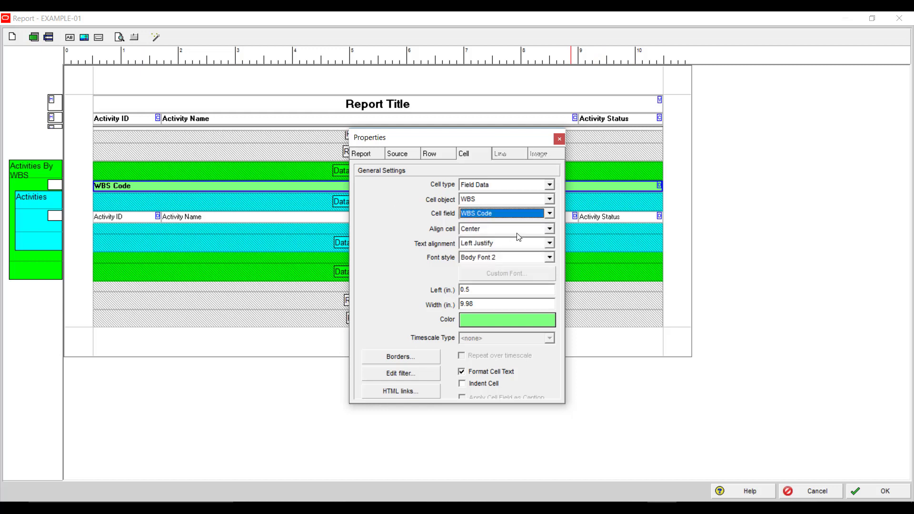
pyautogui.click(536, 214)
pyautogui.click(502, 251)
pyautogui.click(98, 38)
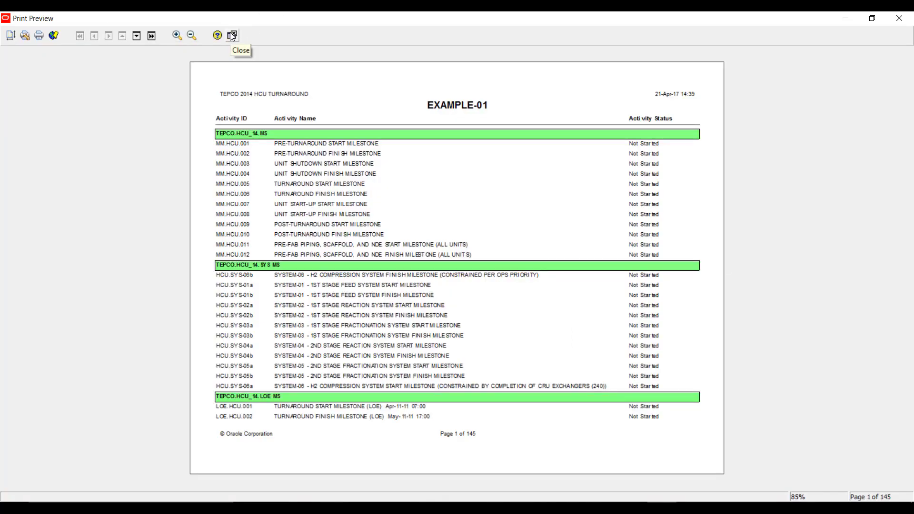
pyautogui.click(232, 36)
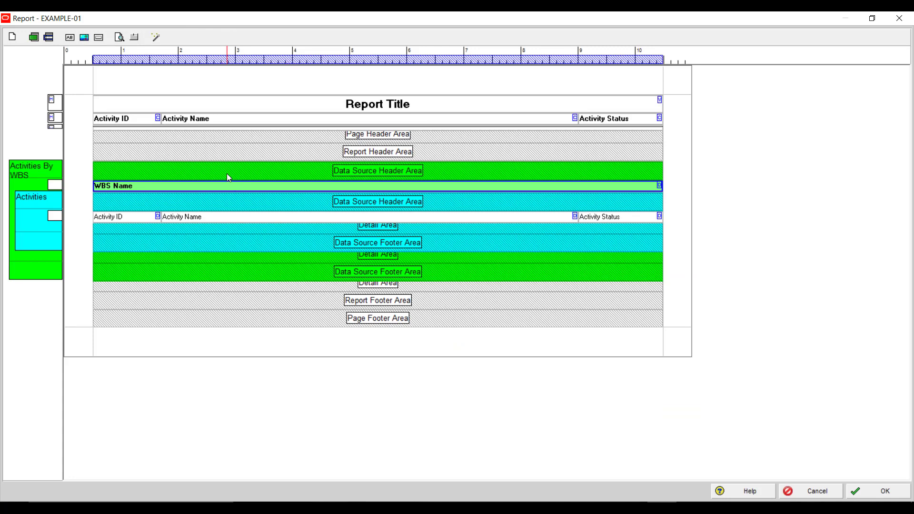
# Run the Report Wizard on this report up to the Group and Sort settings of the Activities subject area.
pyautogui.click(156, 38)
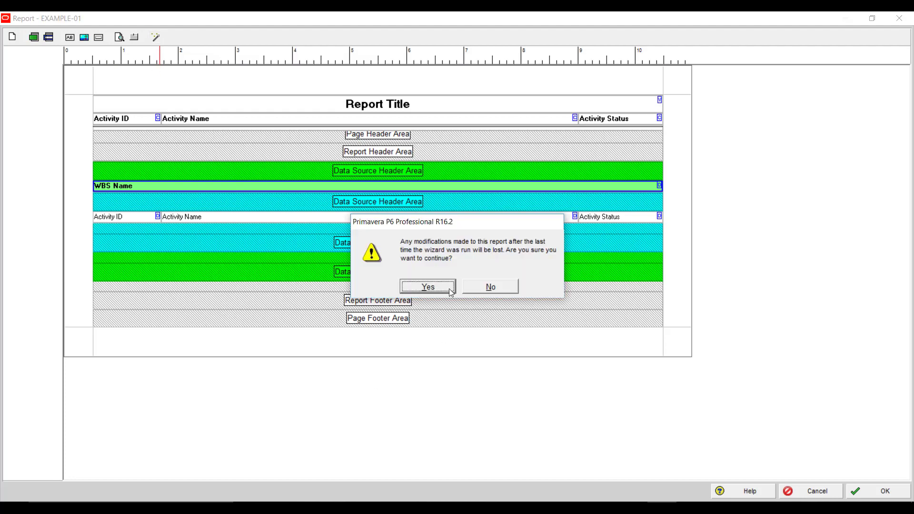
pyautogui.click(428, 286)
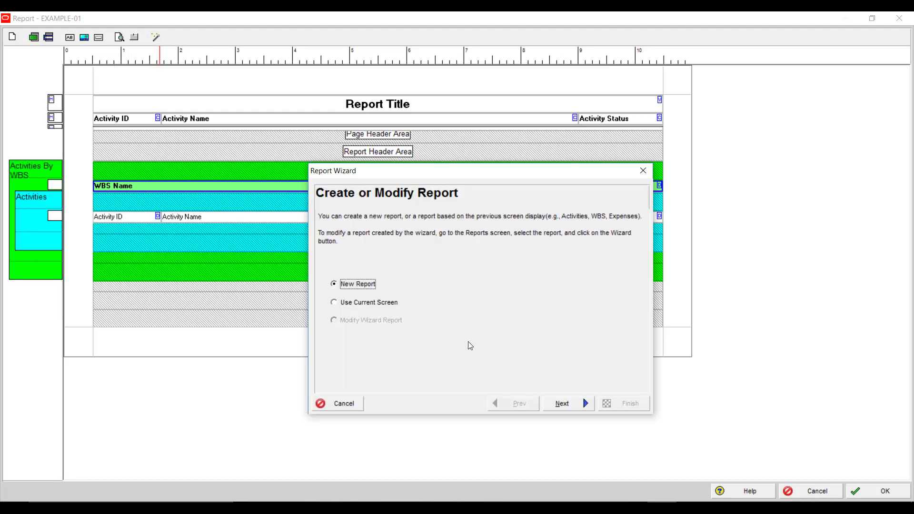
pyautogui.click(379, 303)
pyautogui.click(585, 403)
pyautogui.click(561, 404)
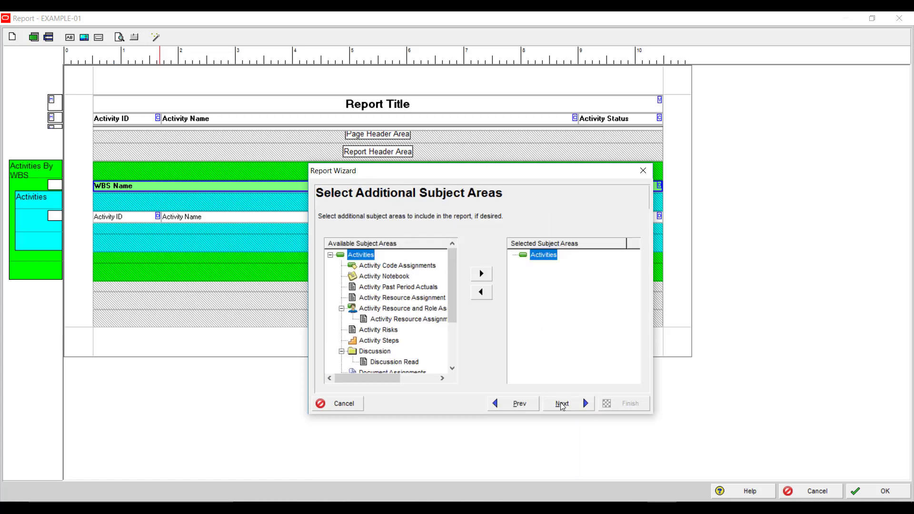
pyautogui.click(561, 403)
pyautogui.click(546, 289)
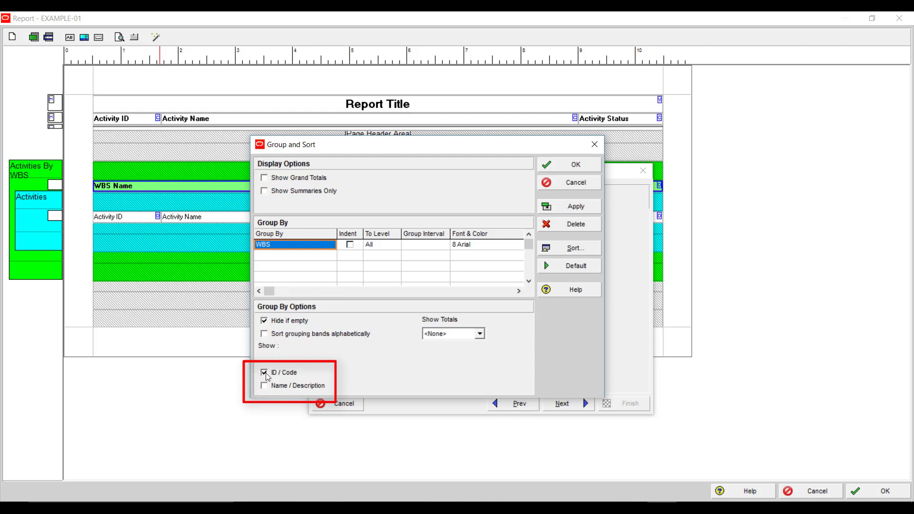
# Try showing Name / Description instead of ID / Code for the WBS grouping, then cancel Group and Sort and the Report Wizard.
pyautogui.click(264, 387)
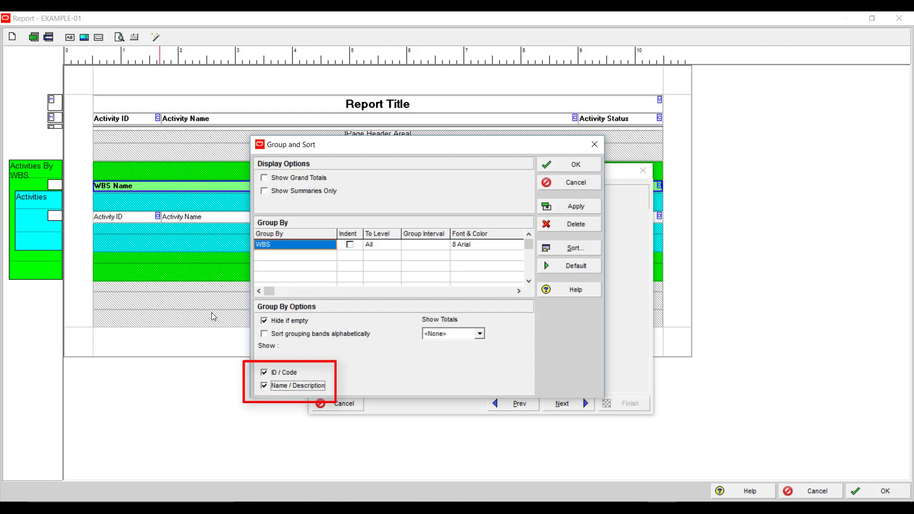
pyautogui.click(264, 373)
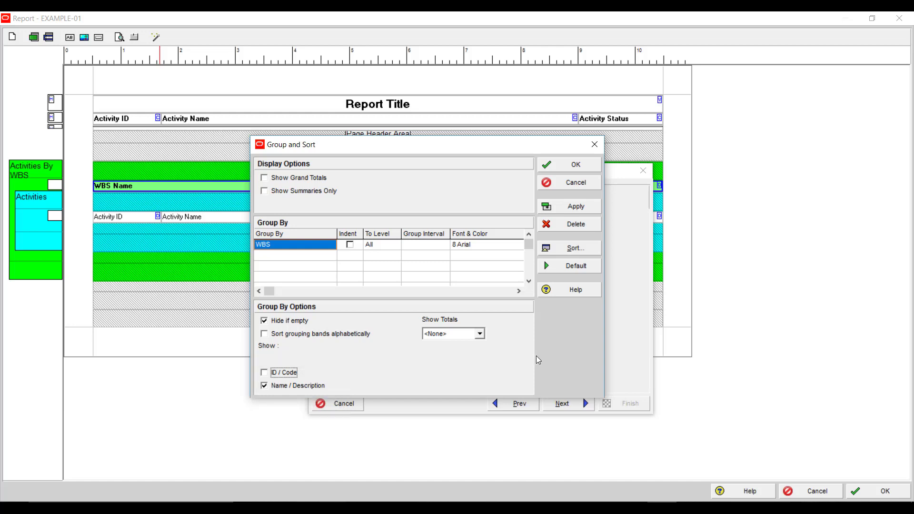
pyautogui.click(584, 186)
pyautogui.click(354, 399)
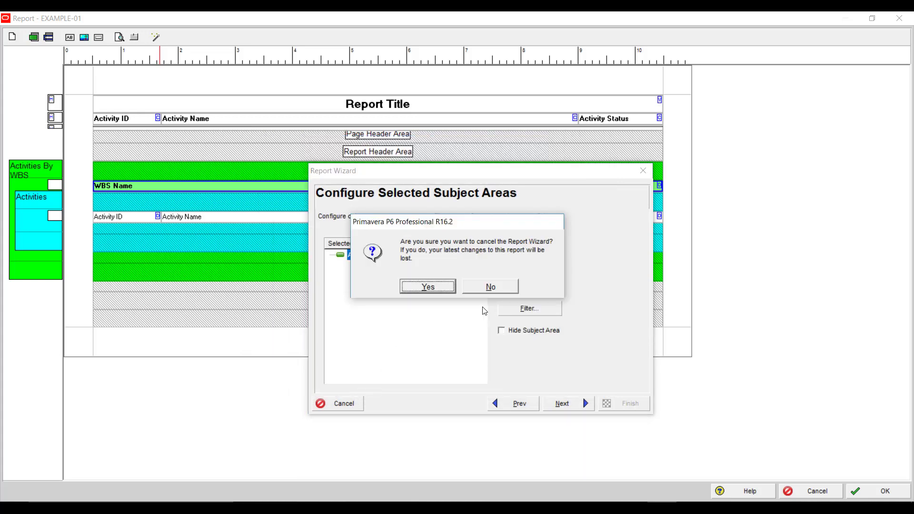
pyautogui.click(428, 286)
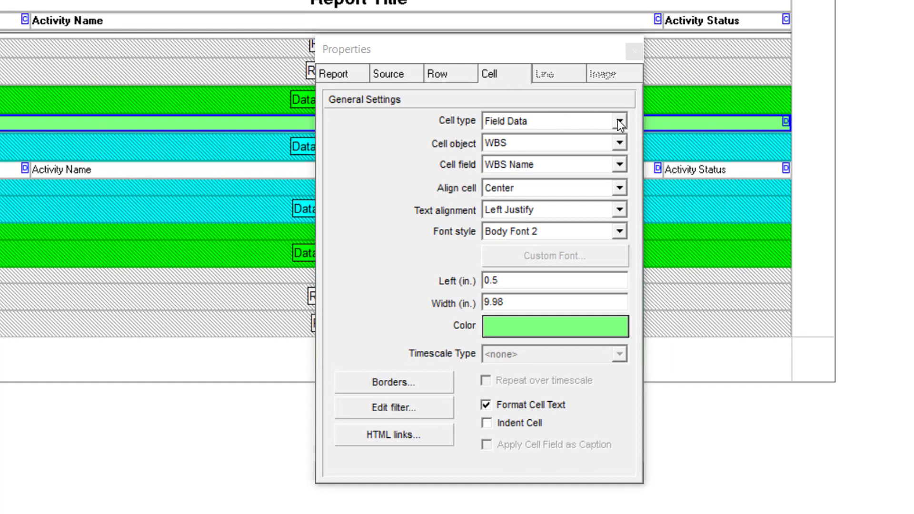
# Review the Cell type options for the WBS Name cell, keeping Field Data.
pyautogui.click(452, 67)
pyautogui.press('Tab')
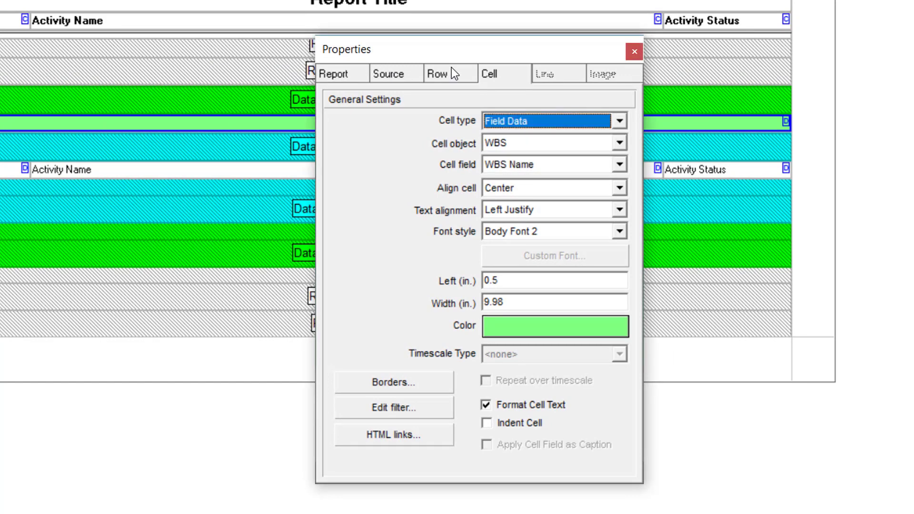
pyautogui.hotkey('alt', 'Down')
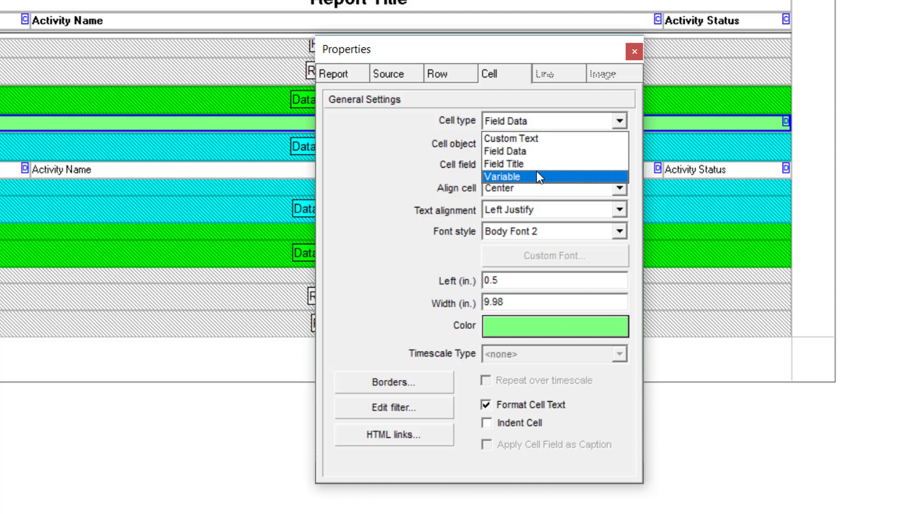
pyautogui.click(521, 152)
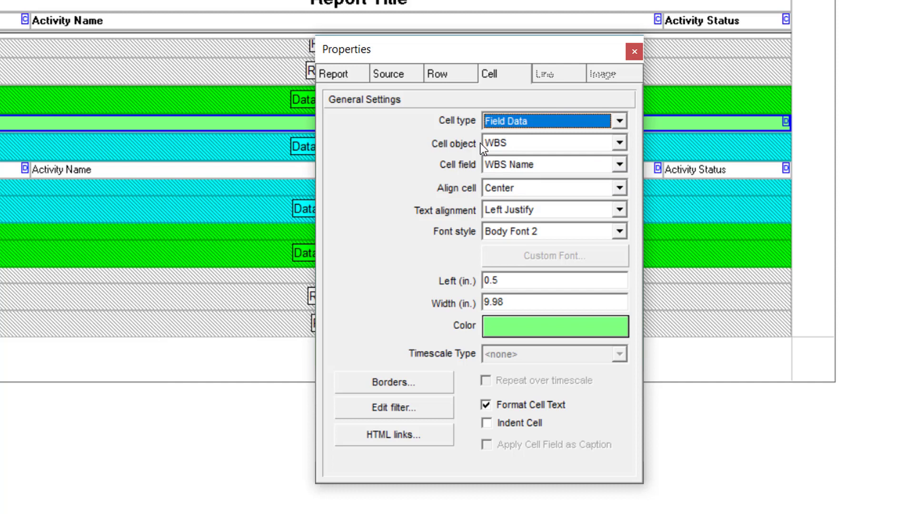
# Review the Cell object options for the WBS Name cell, keeping WBS.
pyautogui.click(619, 142)
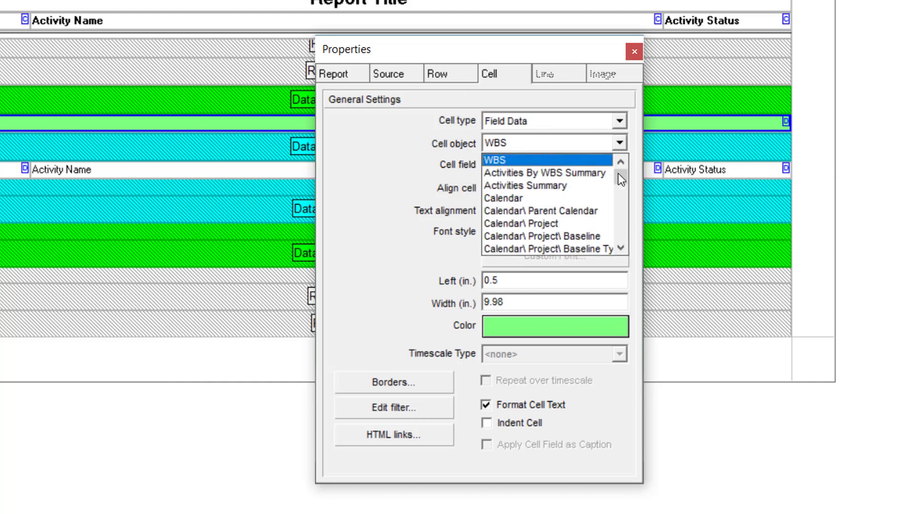
pyautogui.moveTo(619, 178); pyautogui.dragTo(623, 213)
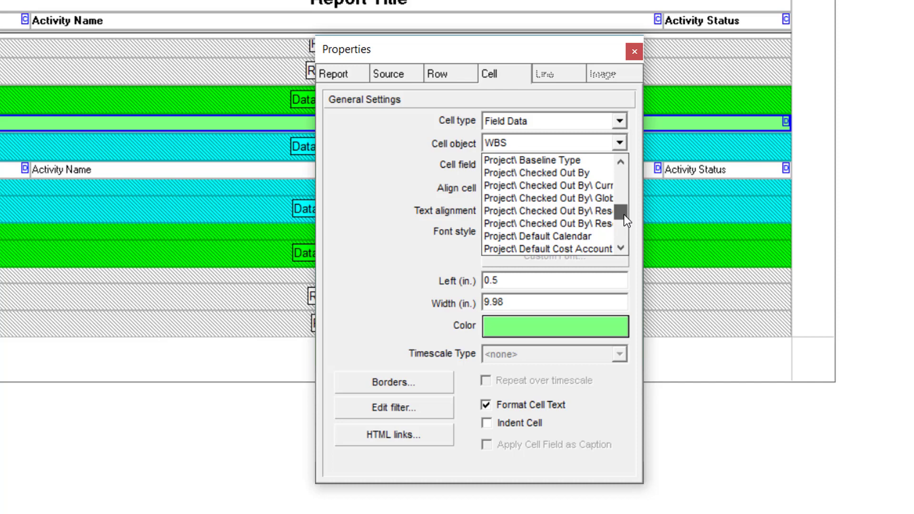
pyautogui.moveTo(623, 214); pyautogui.dragTo(621, 170)
pyautogui.click(507, 159)
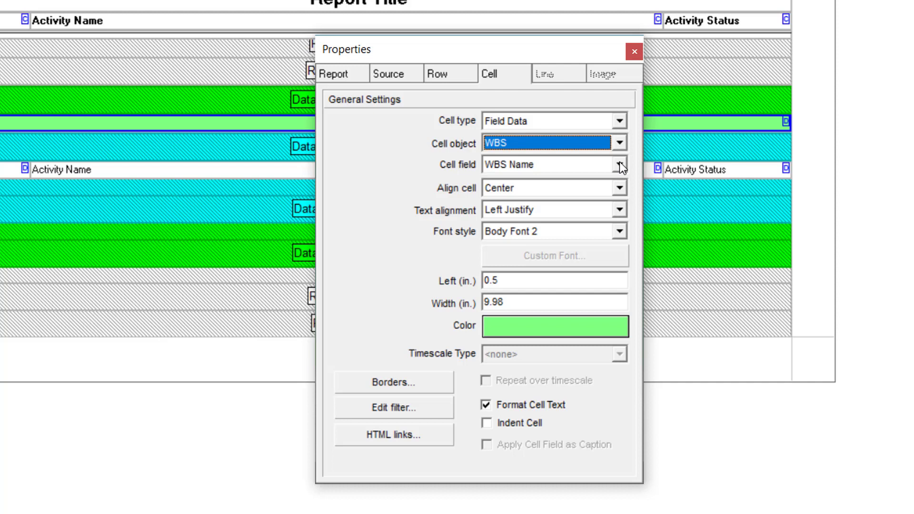
# Review the Cell field and Align cell options for the WBS Name cell, keeping WBS Name and Center.
pyautogui.click(553, 163)
pyautogui.moveTo(624, 252)
pyautogui.mouseDown()
pyautogui.moveTo(628, 195)
pyautogui.moveTo(620, 255)
pyautogui.mouseUp()
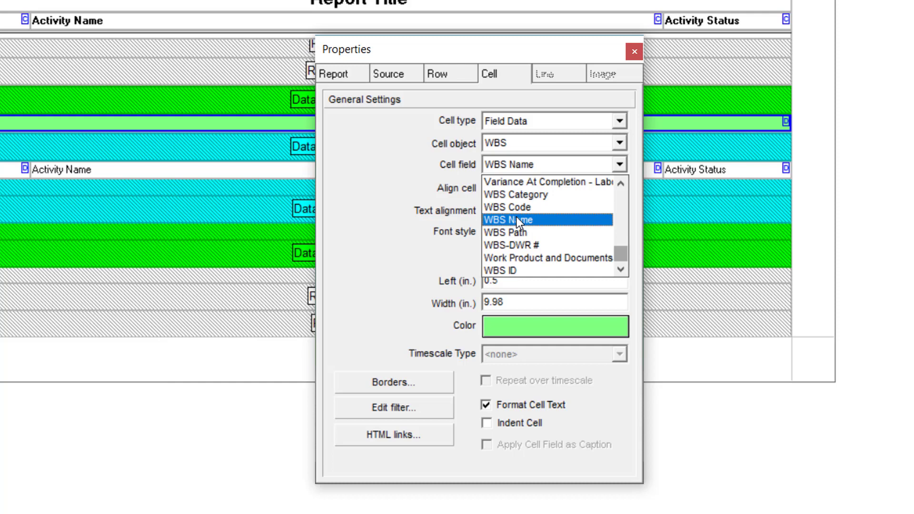
pyautogui.click(229, 145)
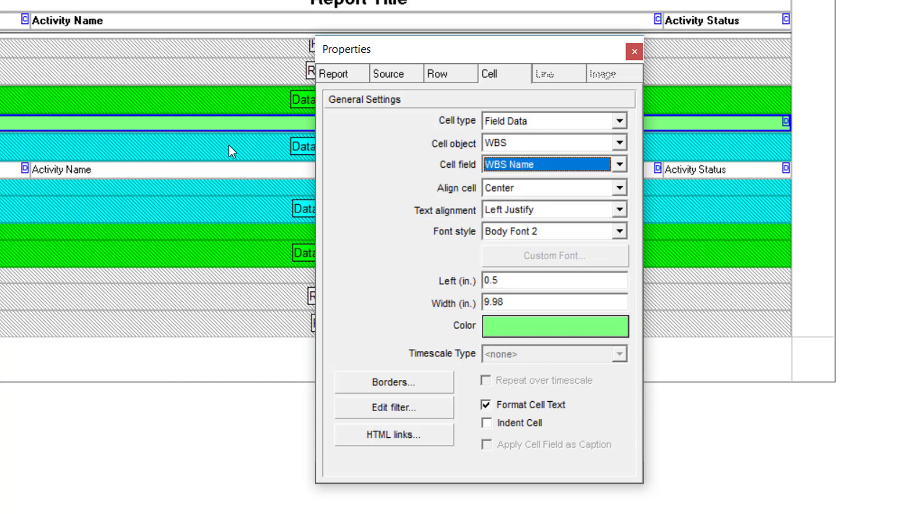
pyautogui.click(528, 188)
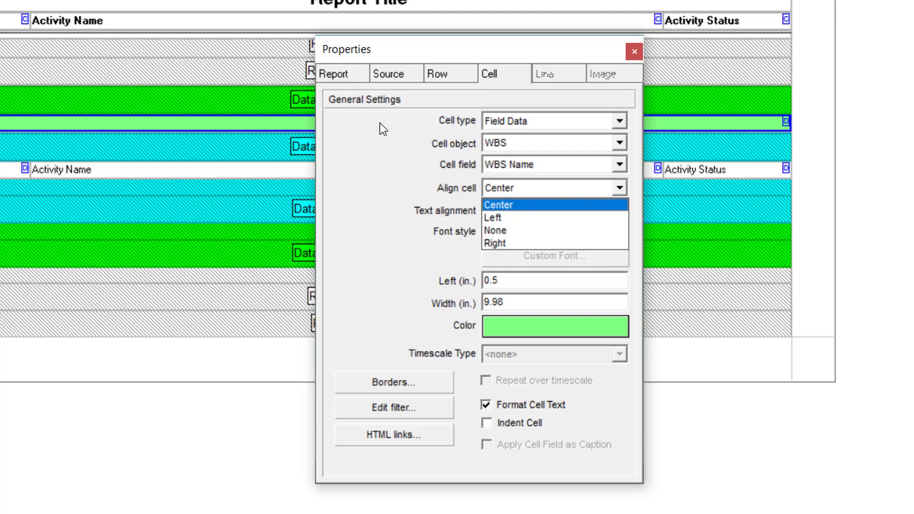
pyautogui.click(497, 206)
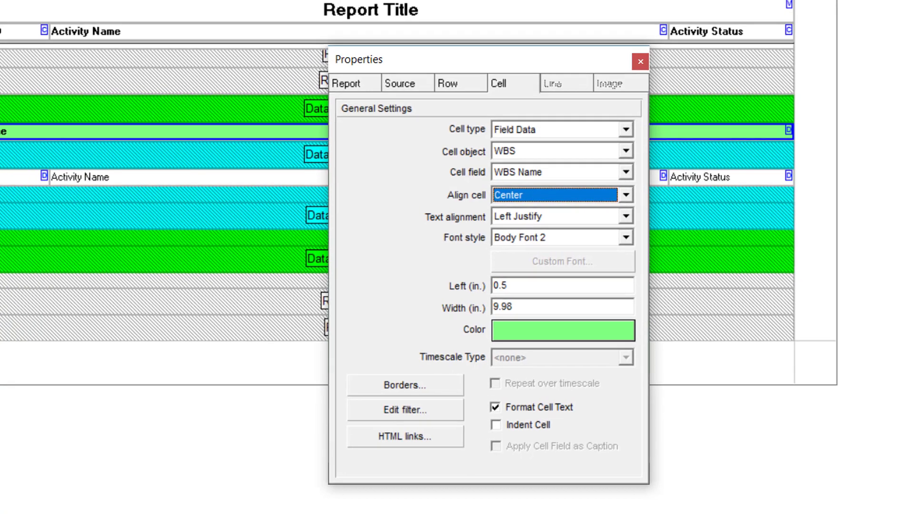
# Try Right Justify and Center as the text alignment of the Activity ID data cell, then restore Left Justify.
pyautogui.click(76, 173)
pyautogui.click(76, 214)
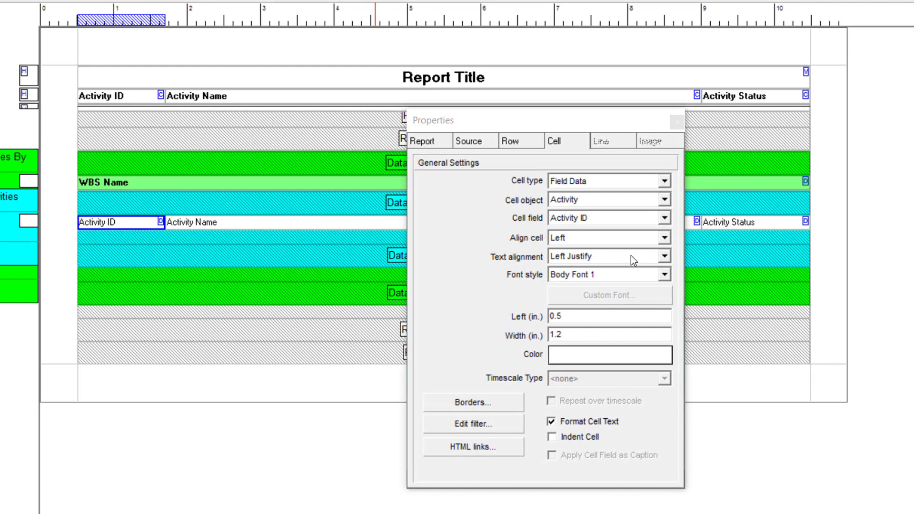
pyautogui.click(621, 257)
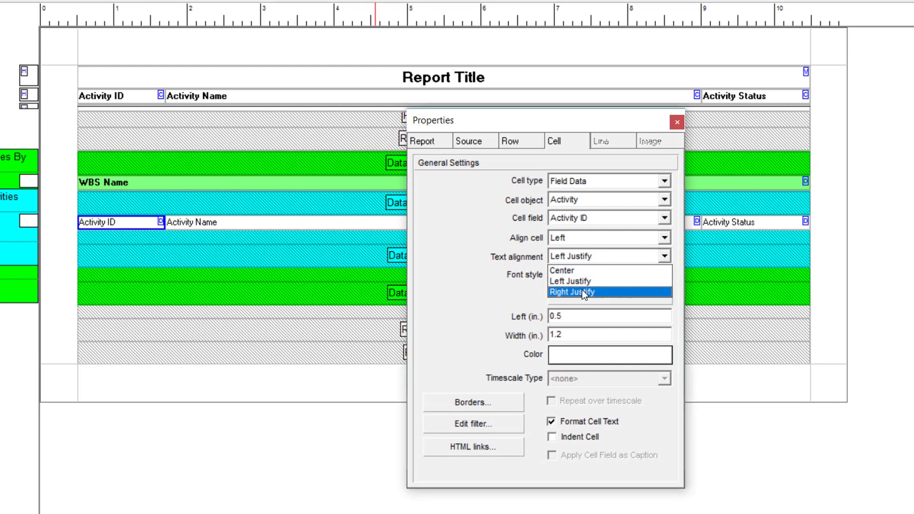
pyautogui.click(582, 291)
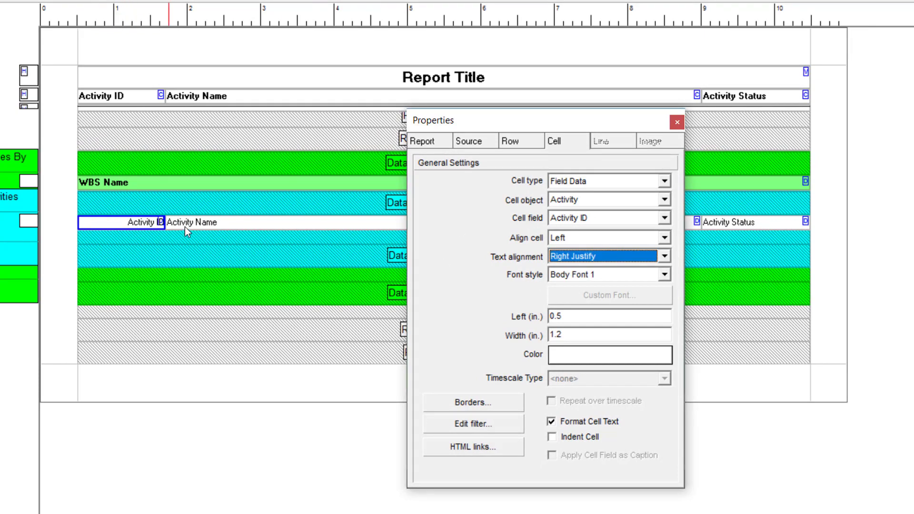
pyautogui.click(621, 257)
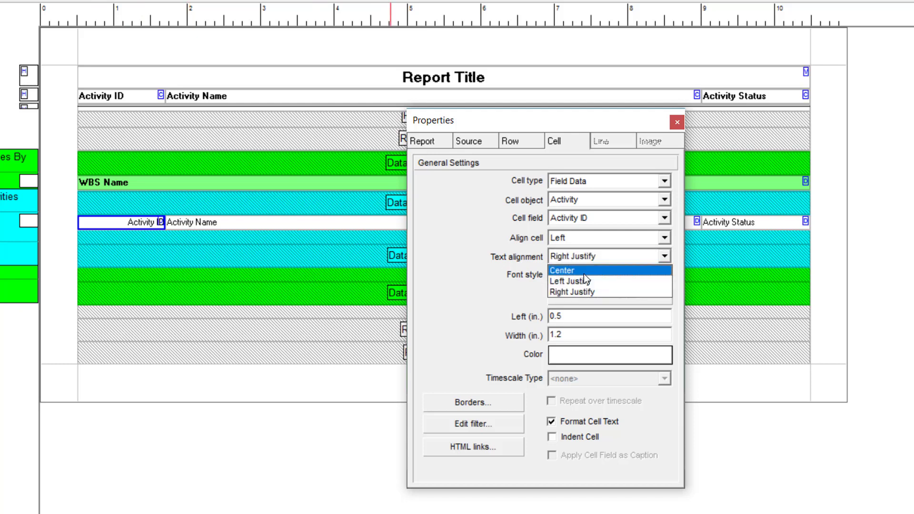
pyautogui.click(583, 268)
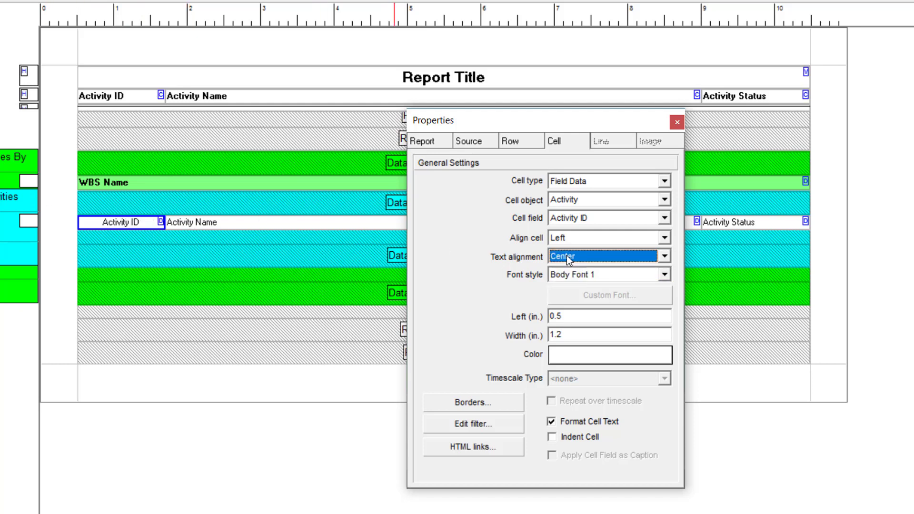
pyautogui.click(566, 256)
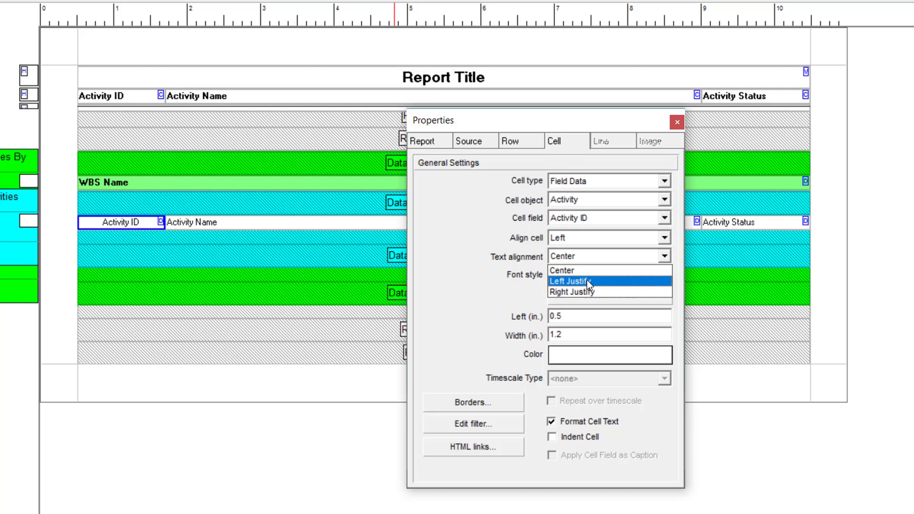
pyautogui.click(586, 279)
# Give the WBS Name cell a Custom font style using MS Sans Serif Bold, size 12, in Blue.
pyautogui.moveTo(471, 121); pyautogui.dragTo(538, 65)
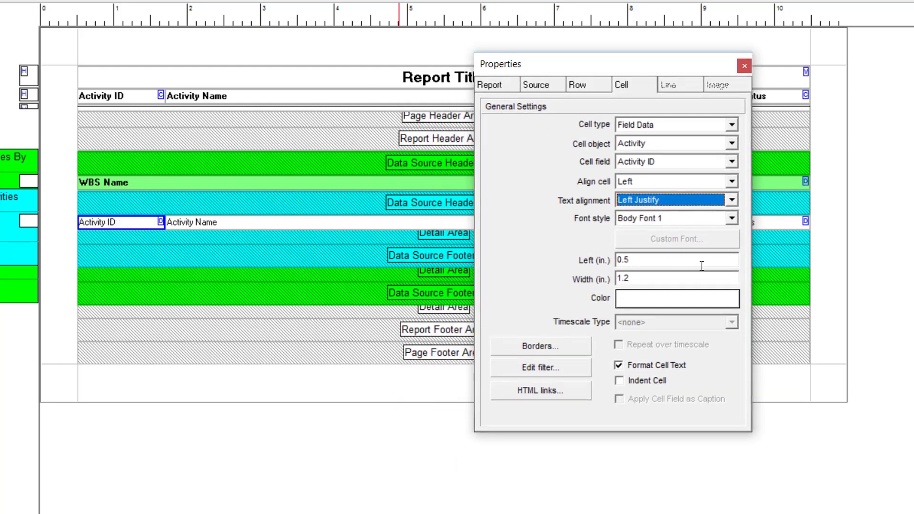
pyautogui.click(732, 218)
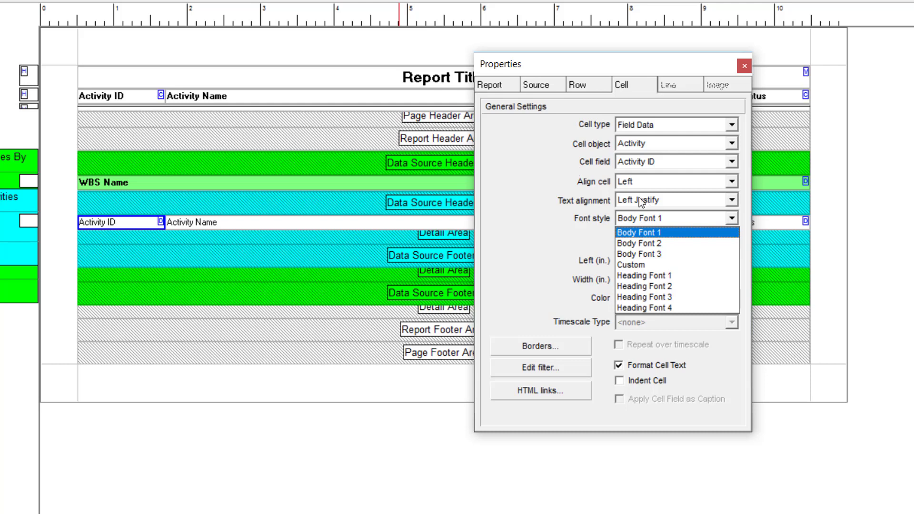
pyautogui.click(199, 181)
pyautogui.click(199, 183)
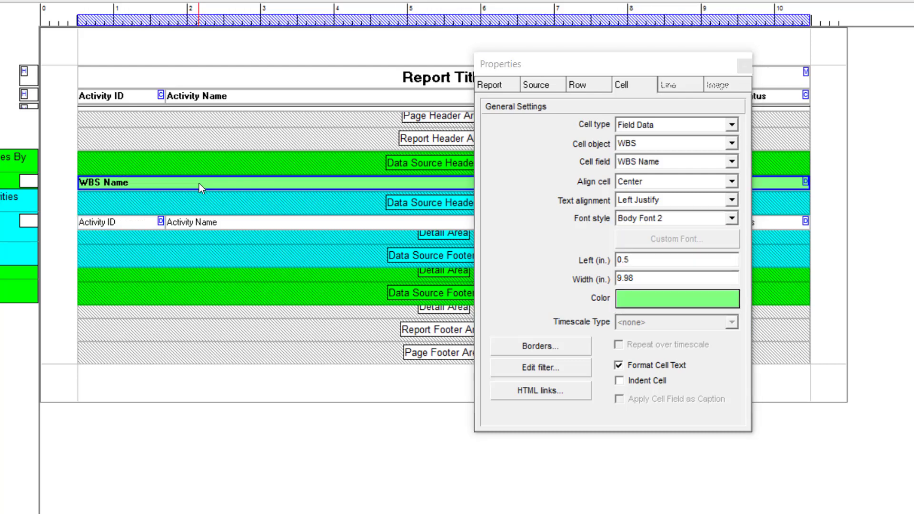
pyautogui.click(730, 220)
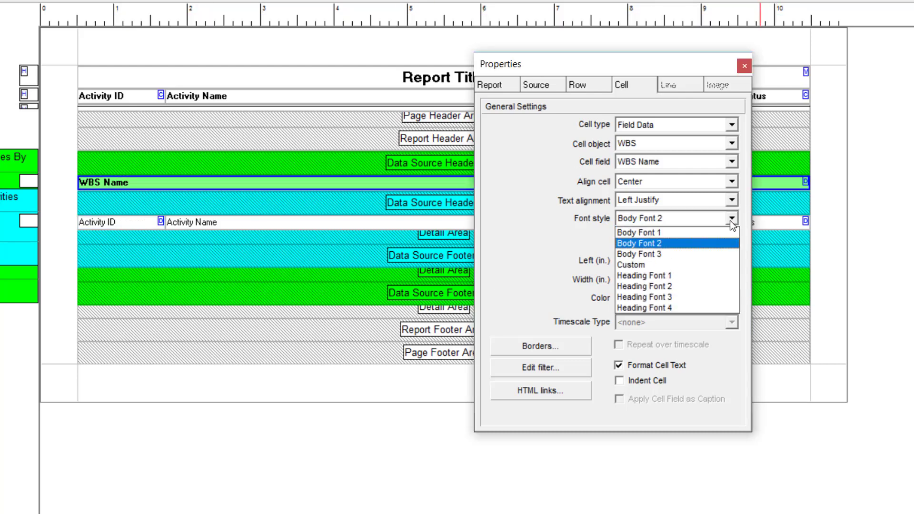
pyautogui.click(665, 265)
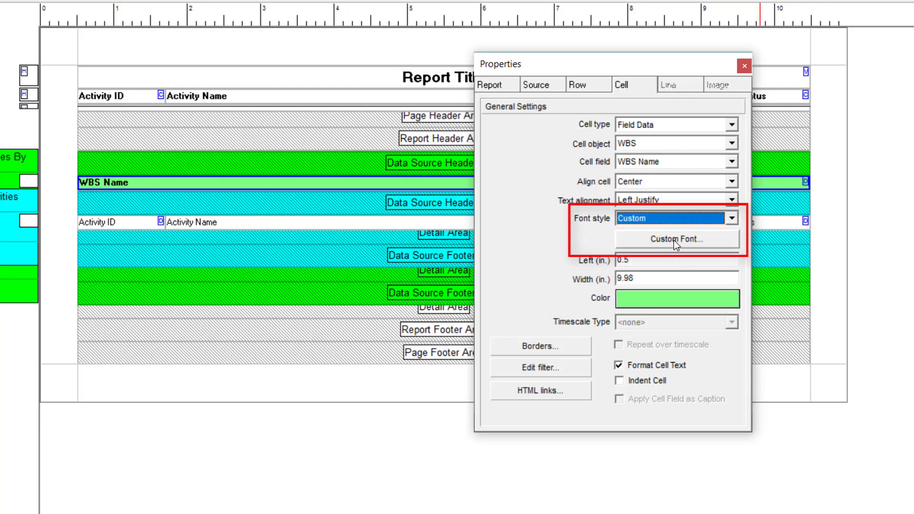
pyautogui.click(673, 240)
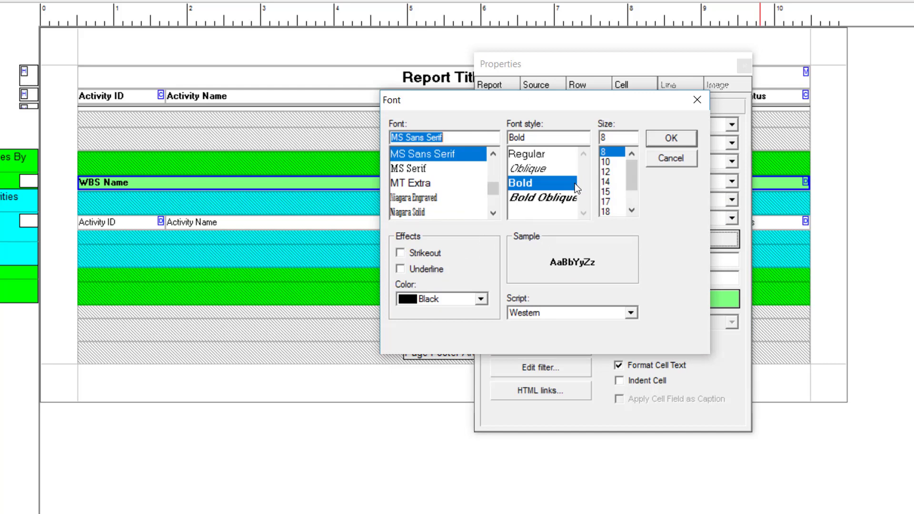
pyautogui.click(611, 173)
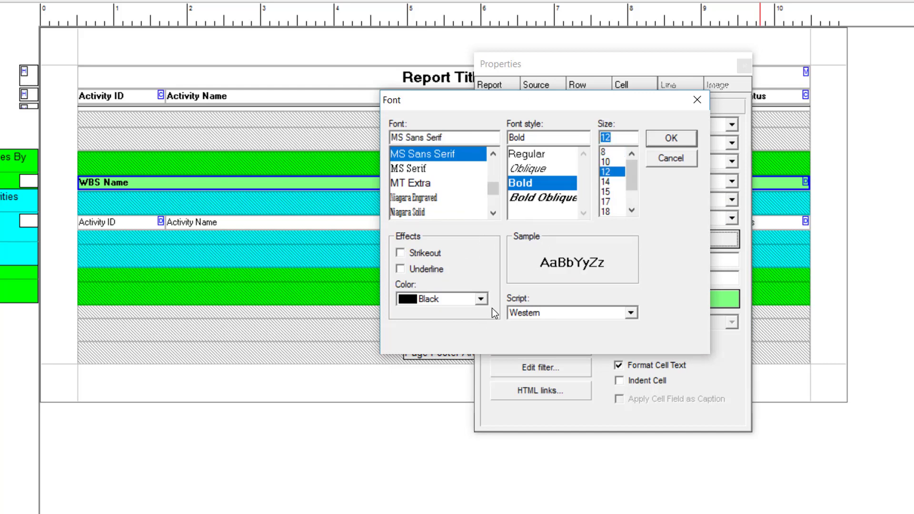
pyautogui.click(481, 300)
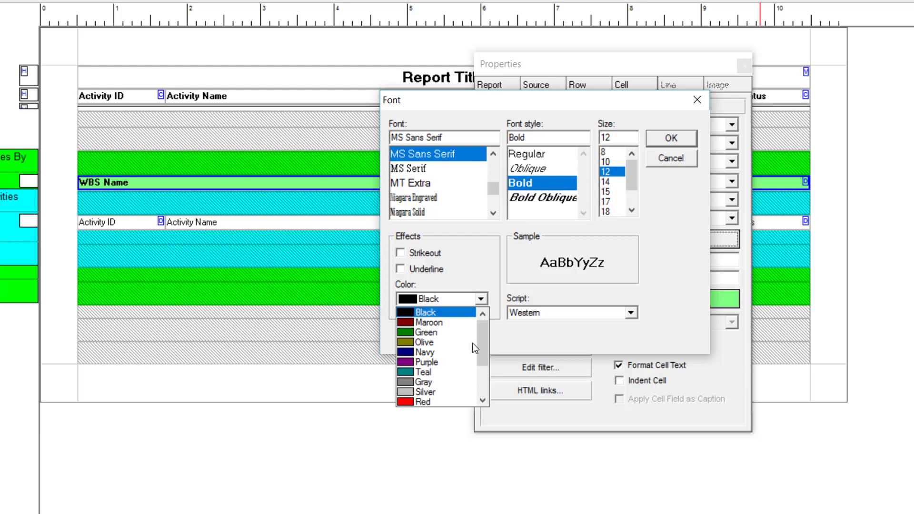
pyautogui.scroll(-1, 482, 369)
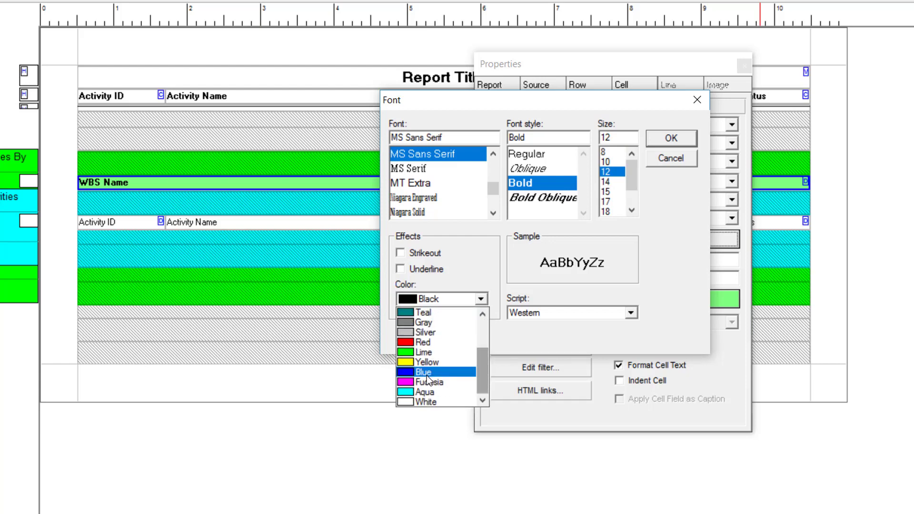
pyautogui.click(423, 372)
pyautogui.click(672, 138)
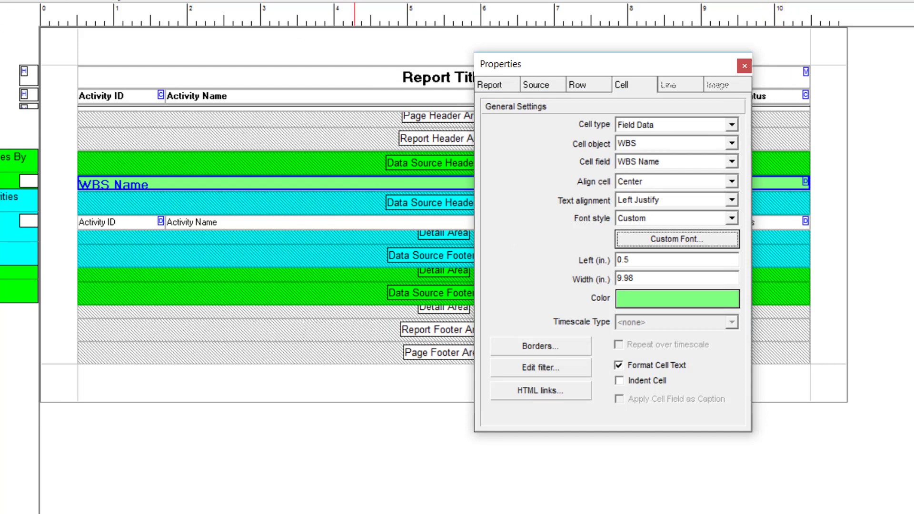
# Turn off Format Cell Text for the WBS Name cell.
pyautogui.click(744, 66)
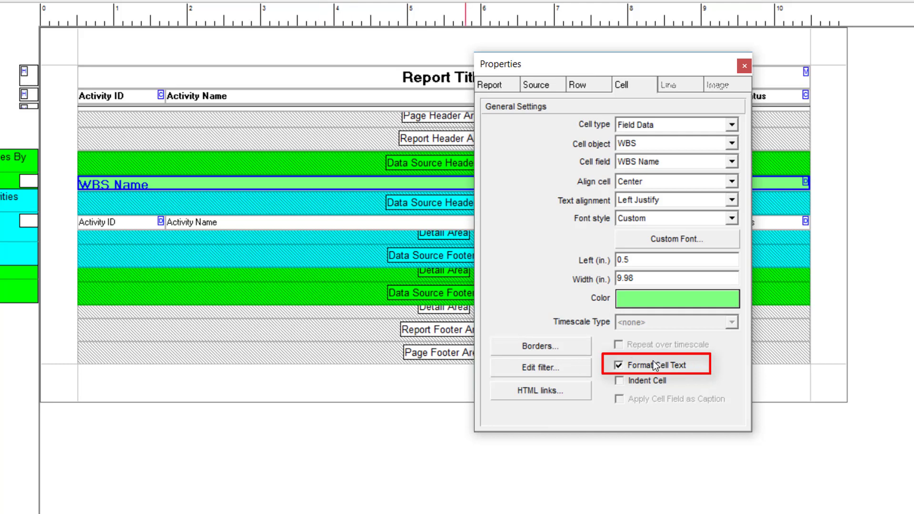
pyautogui.click(626, 367)
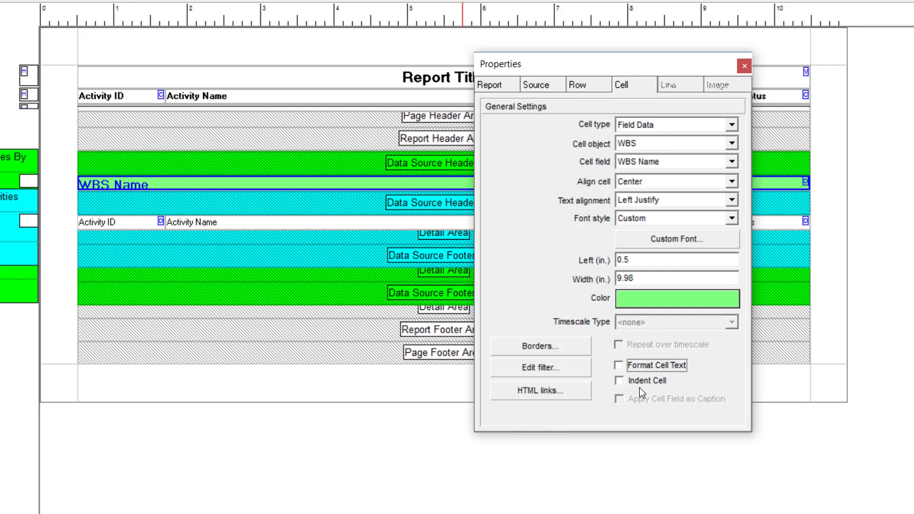
# Try Indent Cell on the Activity ID data cell, check it in the print preview, and turn the indent off again.
pyautogui.click(137, 223)
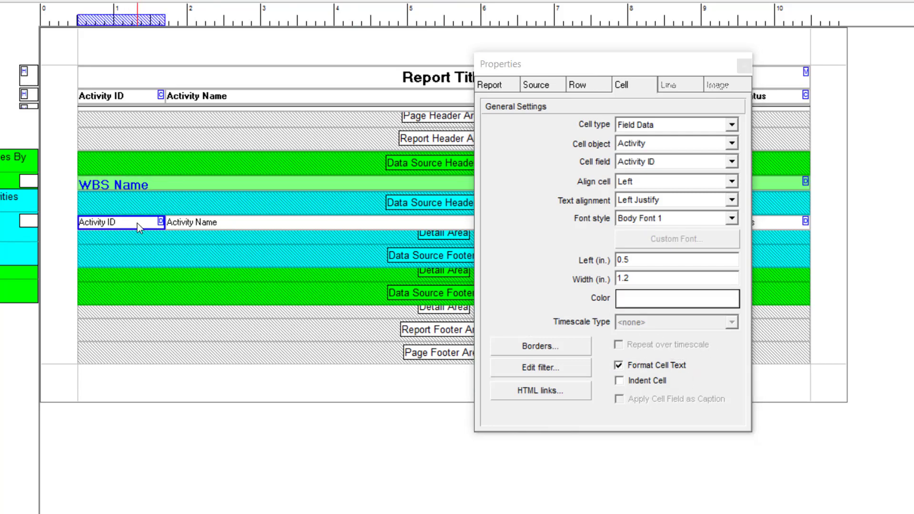
pyautogui.click(620, 380)
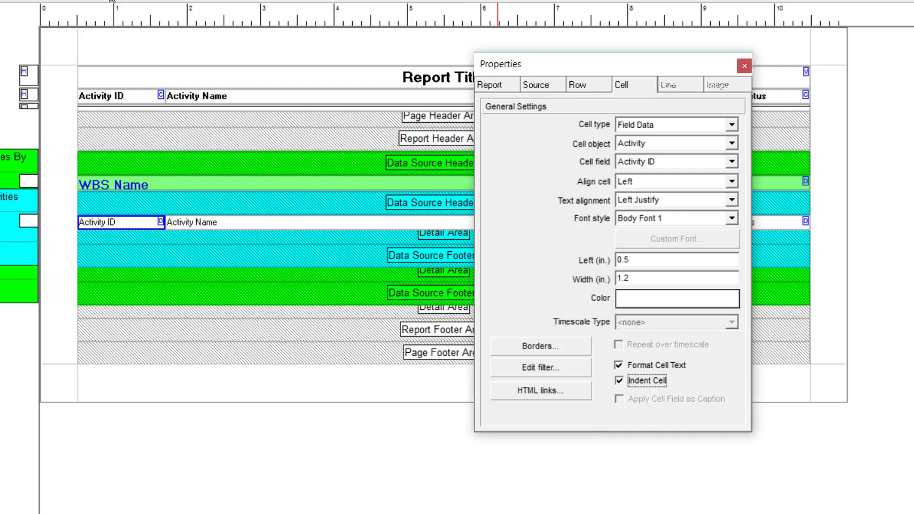
pyautogui.click(111, 0)
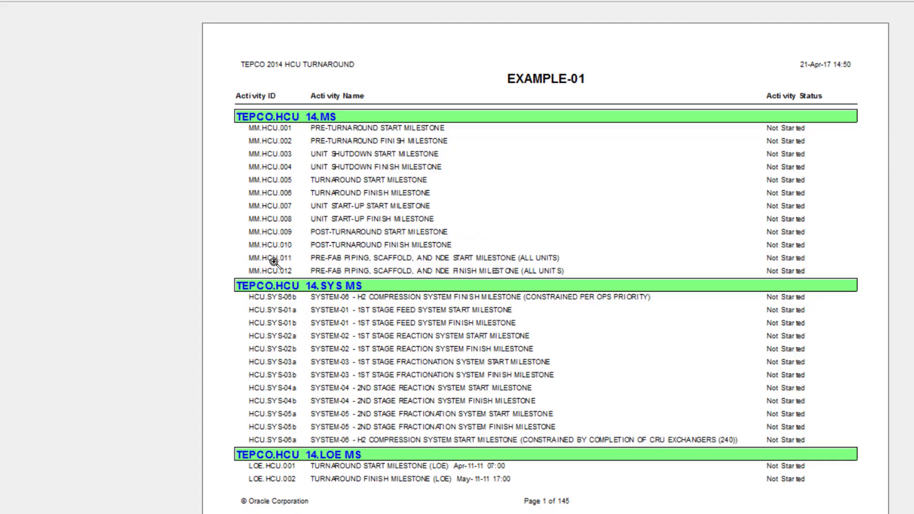
pyautogui.click(269, 0)
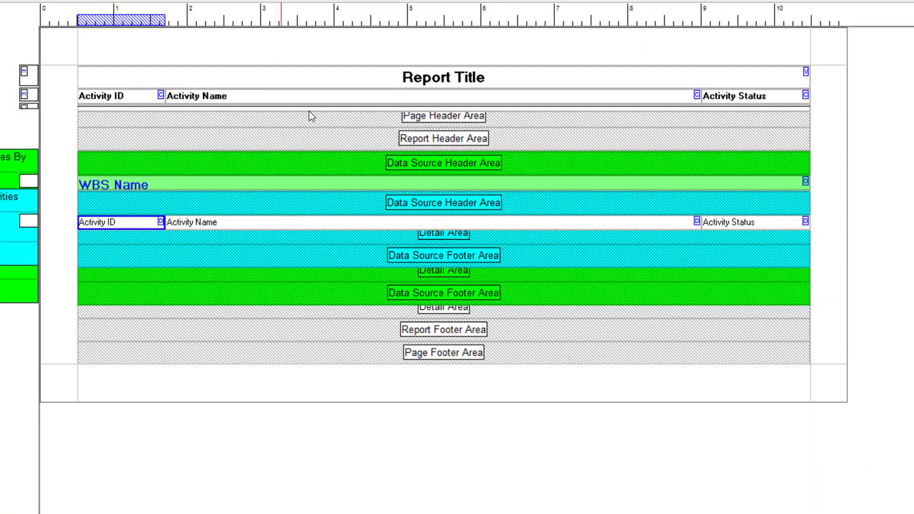
pyautogui.doubleClick(352, 181)
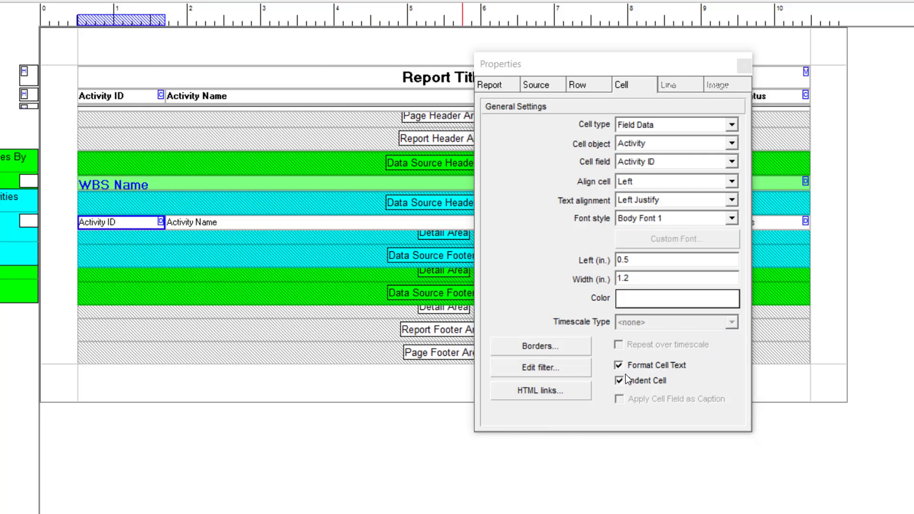
pyautogui.click(619, 381)
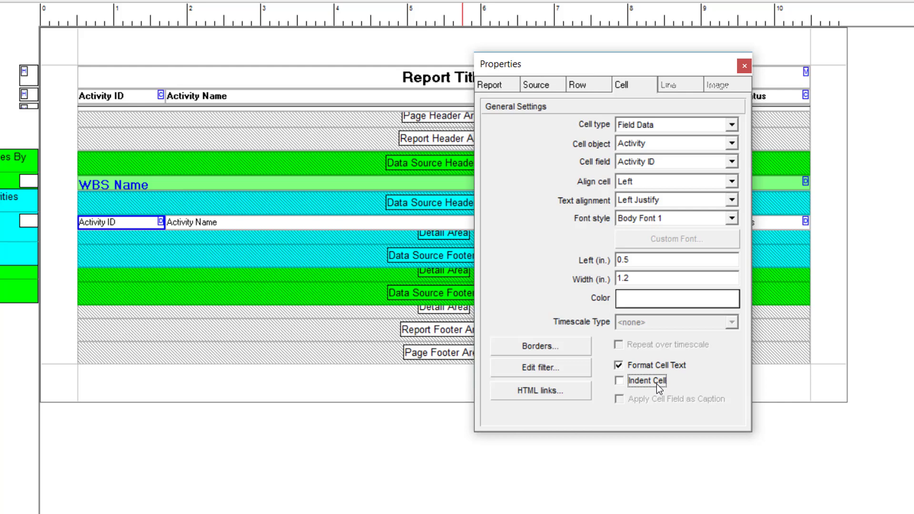
# Add left, top and bottom borders to the Activity ID data cell.
pyautogui.click(209, 221)
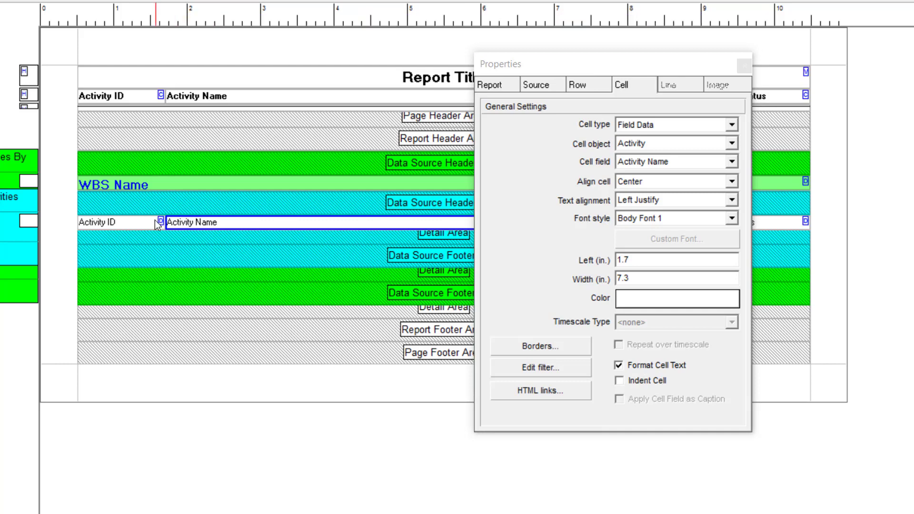
pyautogui.click(124, 222)
pyautogui.click(631, 62)
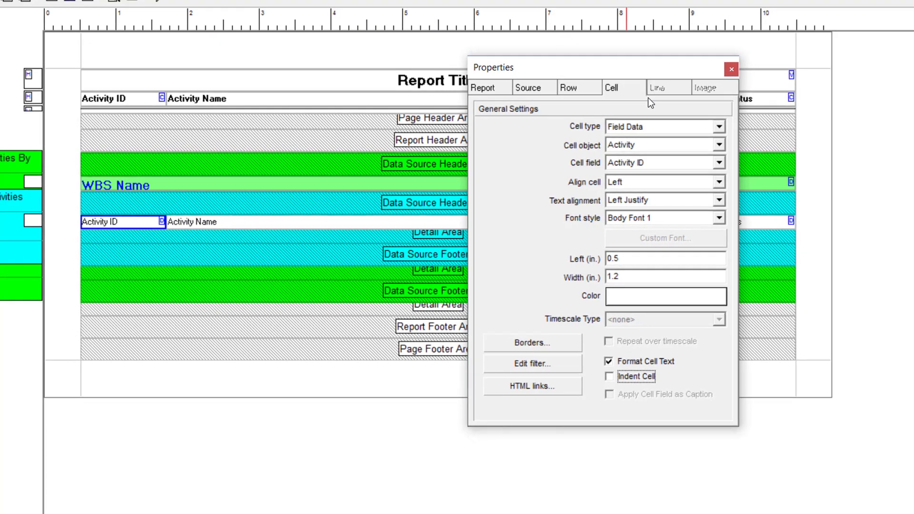
pyautogui.moveTo(648, 98); pyautogui.dragTo(801, 87)
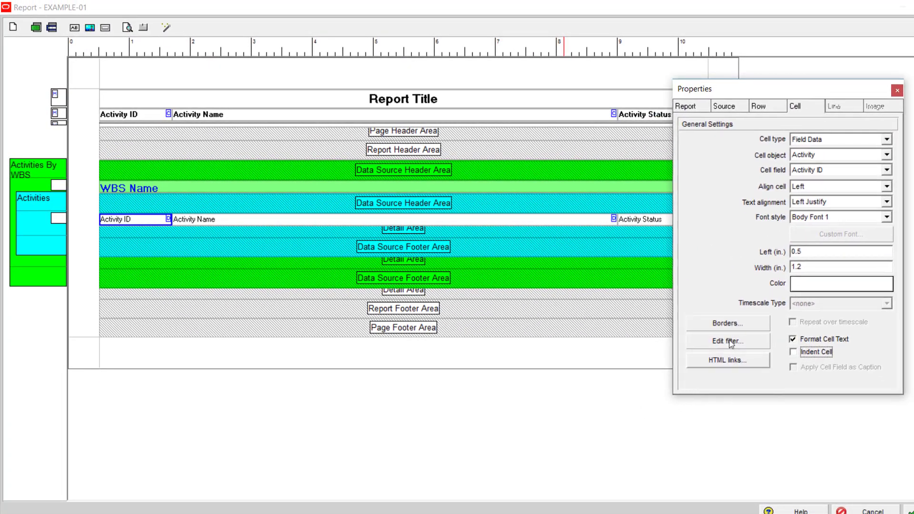
pyautogui.click(725, 322)
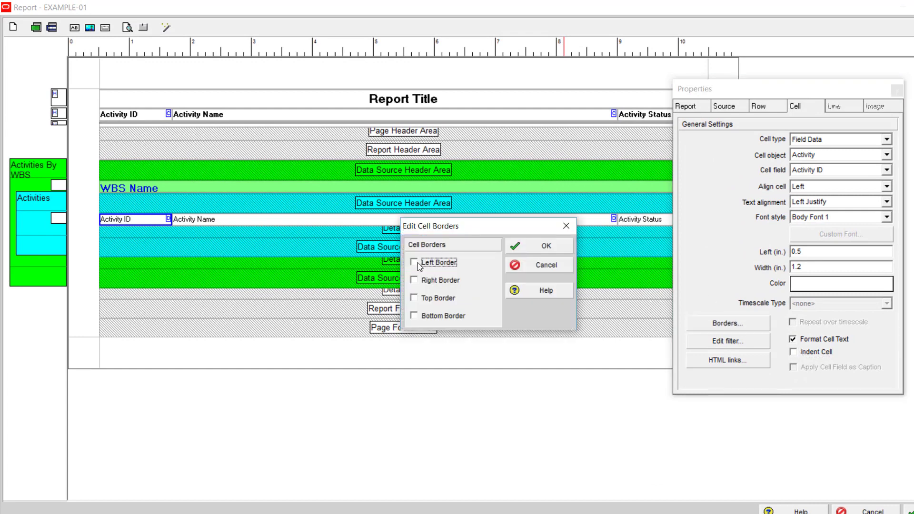
pyautogui.click(413, 262)
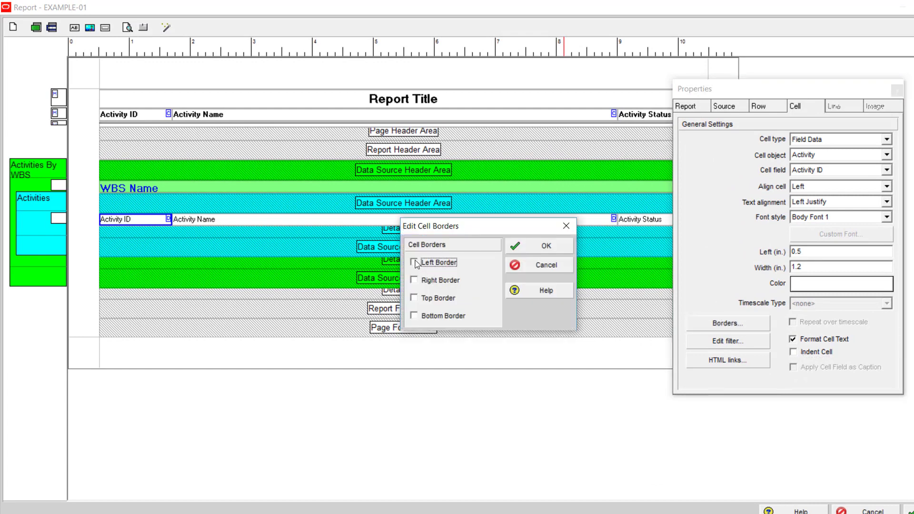
pyautogui.click(415, 299)
pyautogui.click(414, 315)
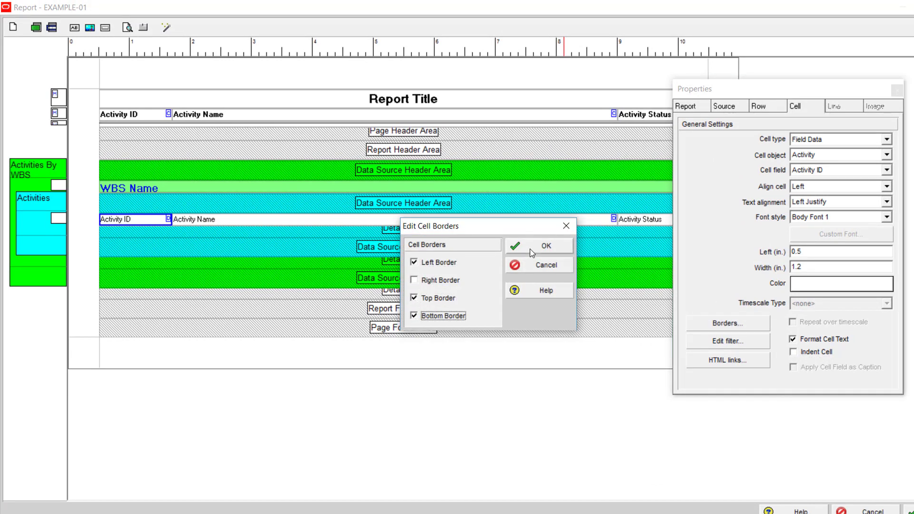
pyautogui.click(546, 246)
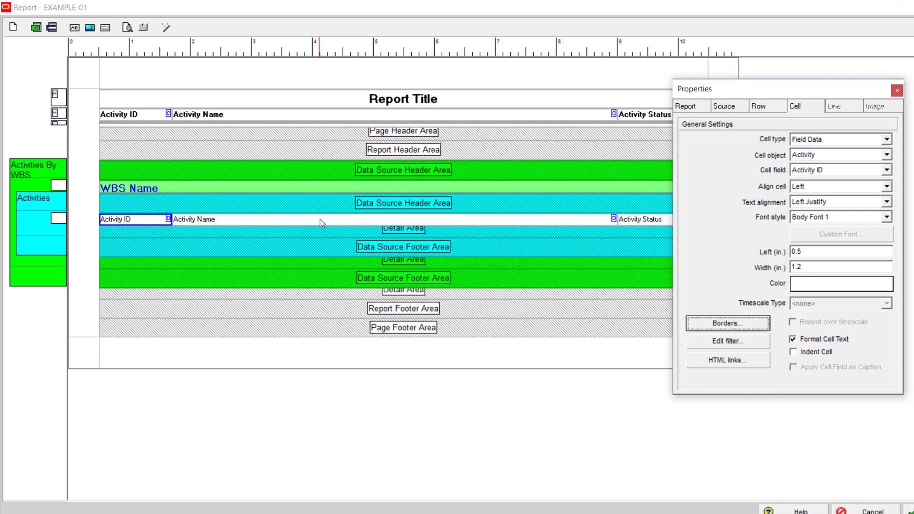
# Add top and bottom borders to the Activity Name data cell.
pyautogui.click(319, 219)
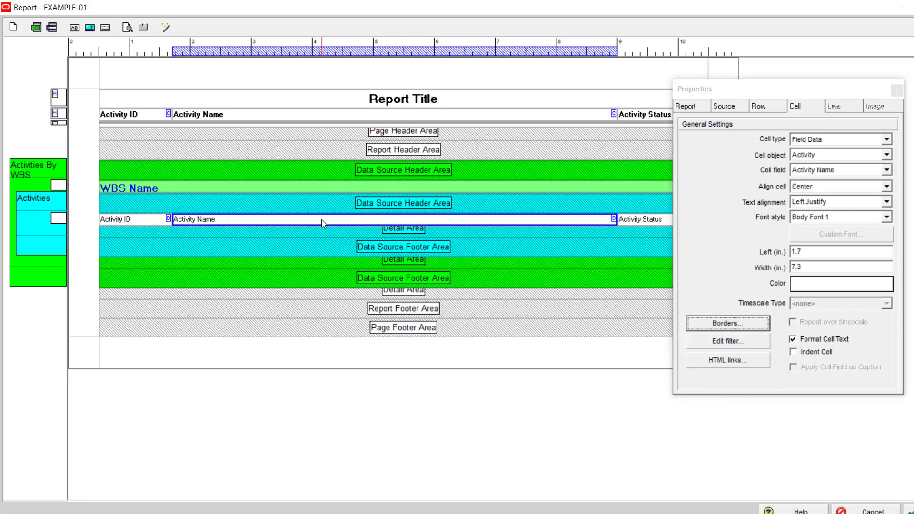
pyautogui.click(736, 326)
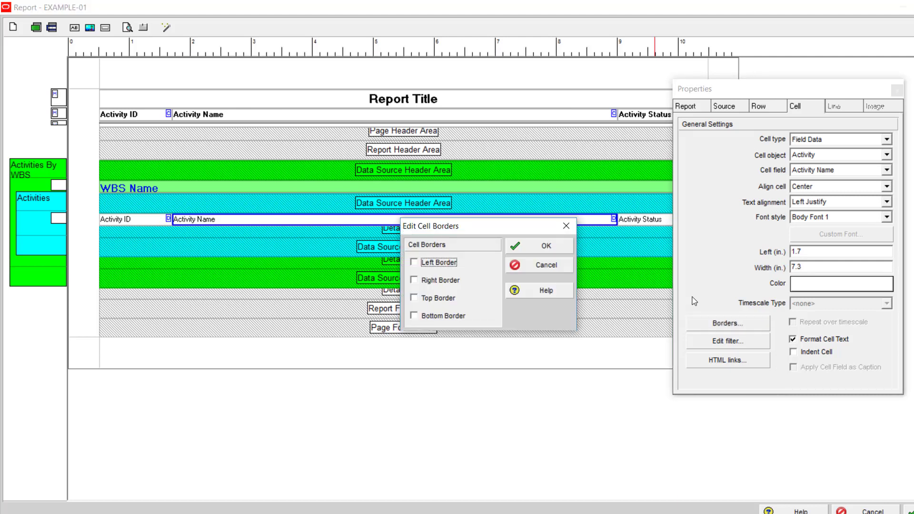
pyautogui.click(413, 298)
pyautogui.click(413, 316)
pyautogui.click(544, 246)
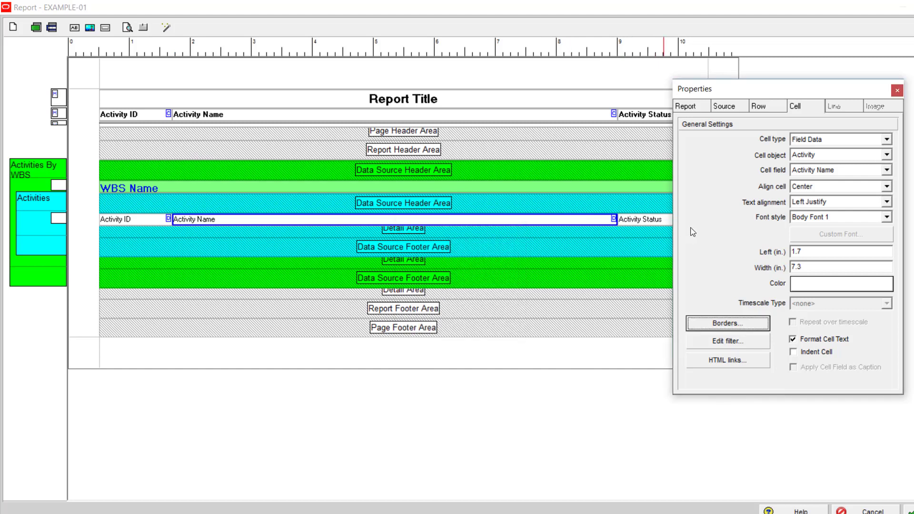
# Add top, bottom and right borders to the Activity Status data cell.
pyautogui.click(663, 221)
pyautogui.click(730, 322)
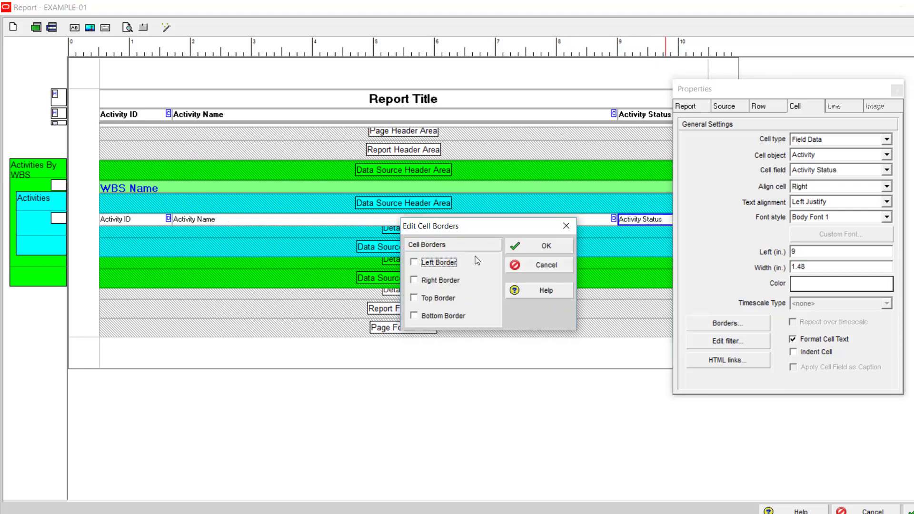
pyautogui.click(423, 299)
pyautogui.click(415, 315)
pyautogui.click(426, 281)
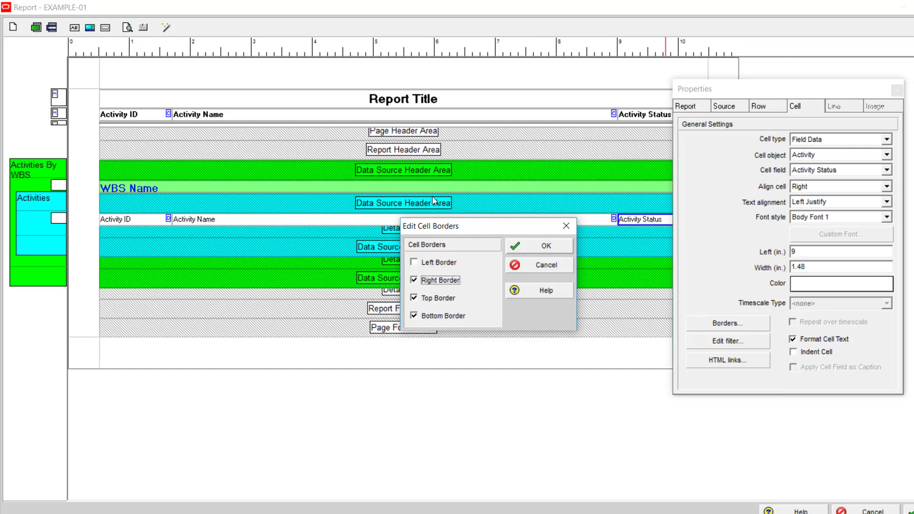
pyautogui.click(542, 246)
# Check the cell borders across several pages in the print preview, then return to the report editor.
pyautogui.click(129, 27)
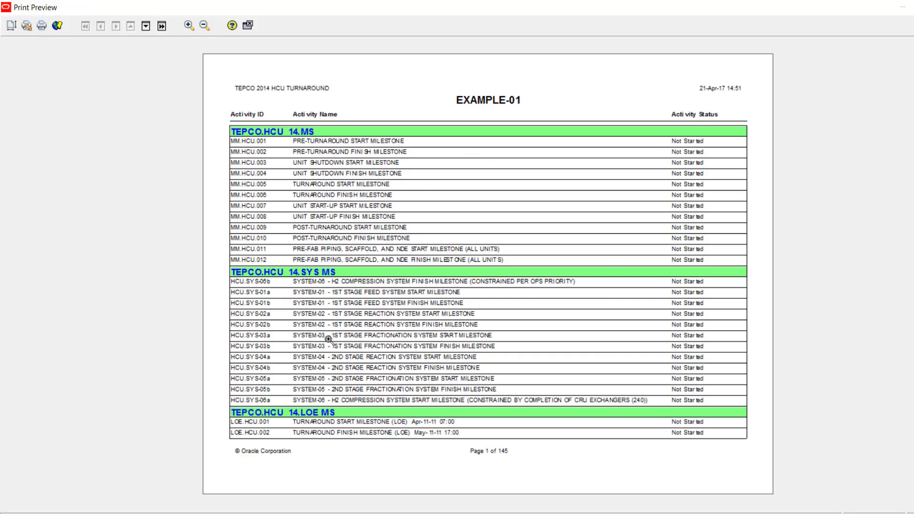
pyautogui.scroll(-4, 328, 338)
pyautogui.scroll(-1, 329, 338)
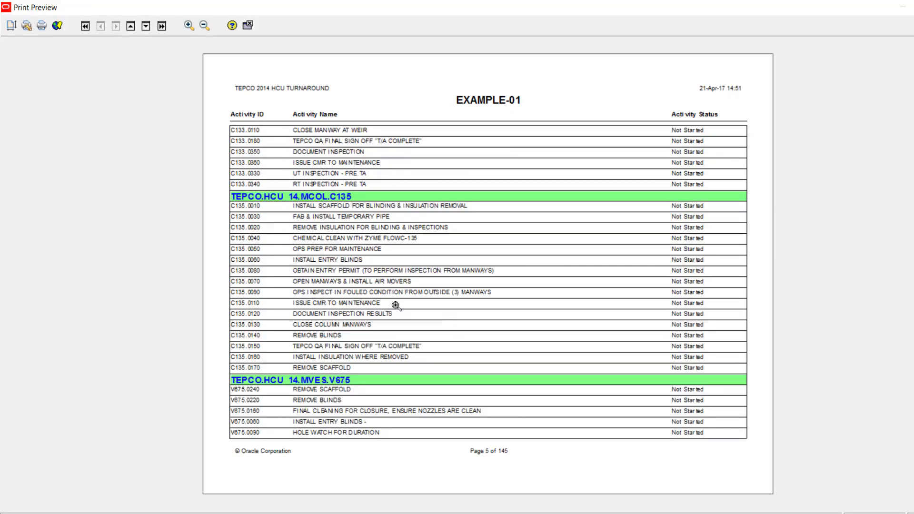
pyautogui.scroll(-1, 397, 307)
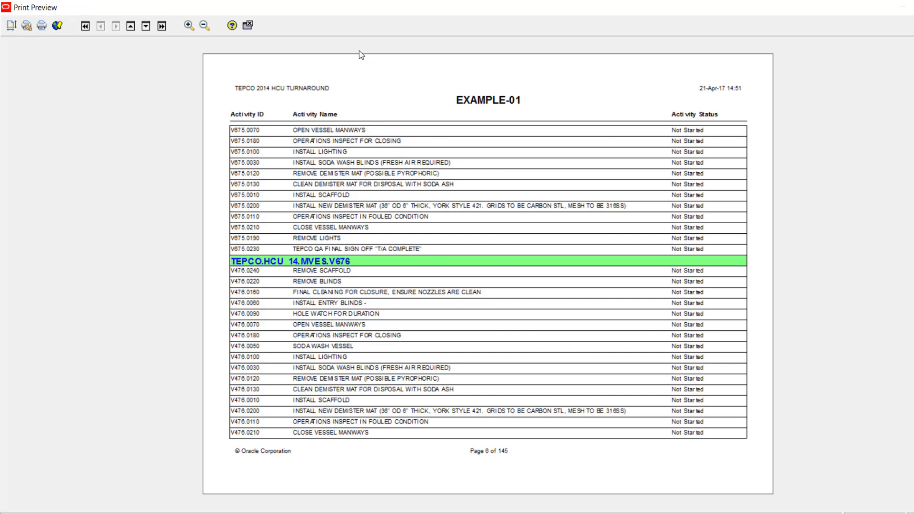
pyautogui.click(248, 25)
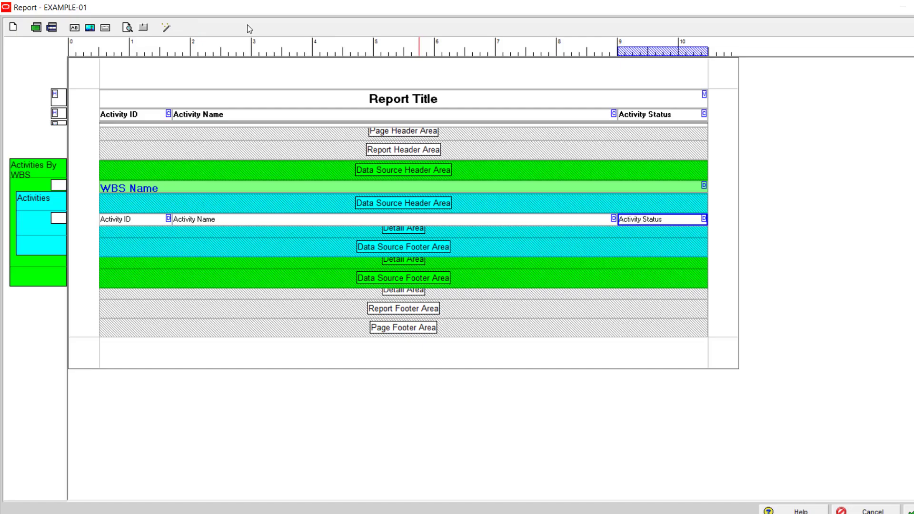
# Inspect the filter of the Activities By WBS data source and close it without defining a condition.
pyautogui.doubleClick(570, 220)
pyautogui.moveTo(778, 94); pyautogui.dragTo(576, 60)
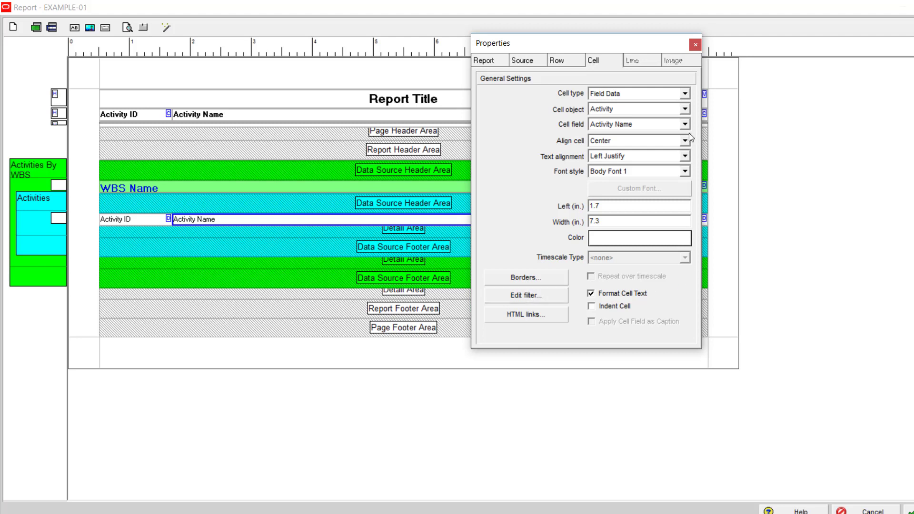
pyautogui.click(200, 172)
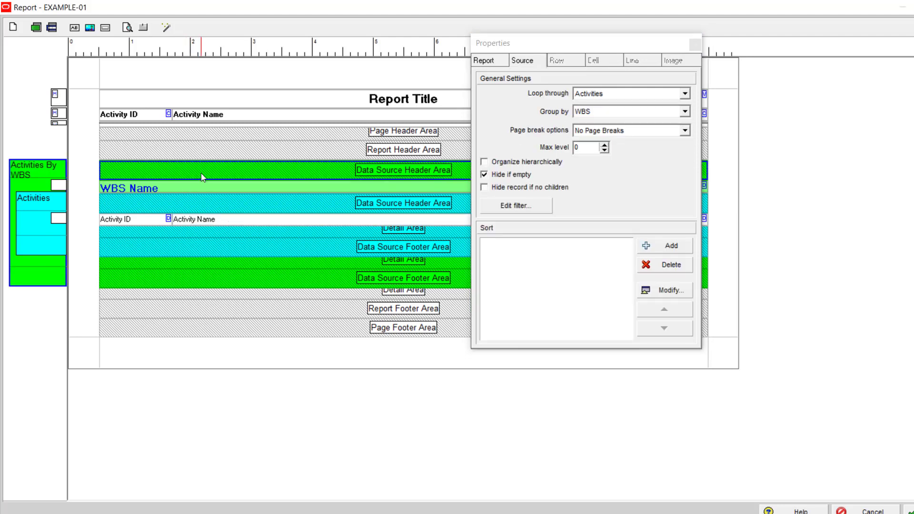
pyautogui.click(527, 62)
pyautogui.click(236, 168)
pyautogui.click(523, 206)
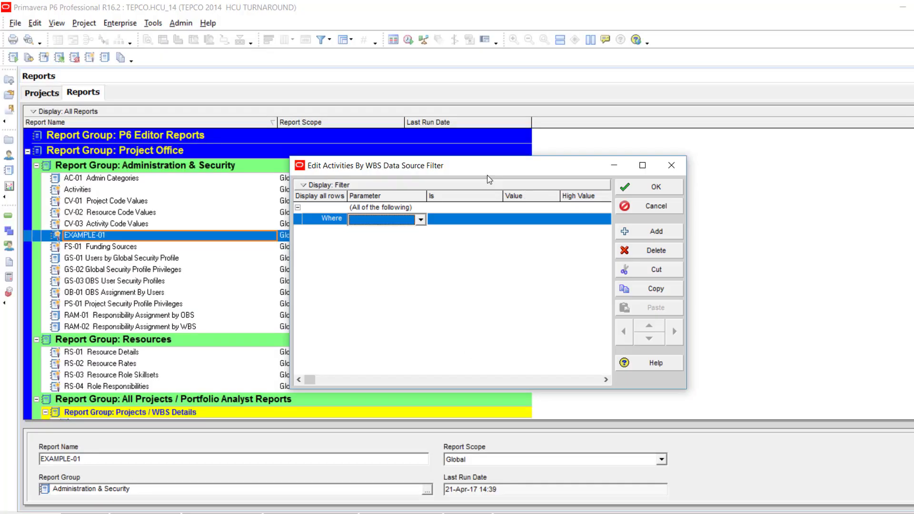
pyautogui.click(656, 187)
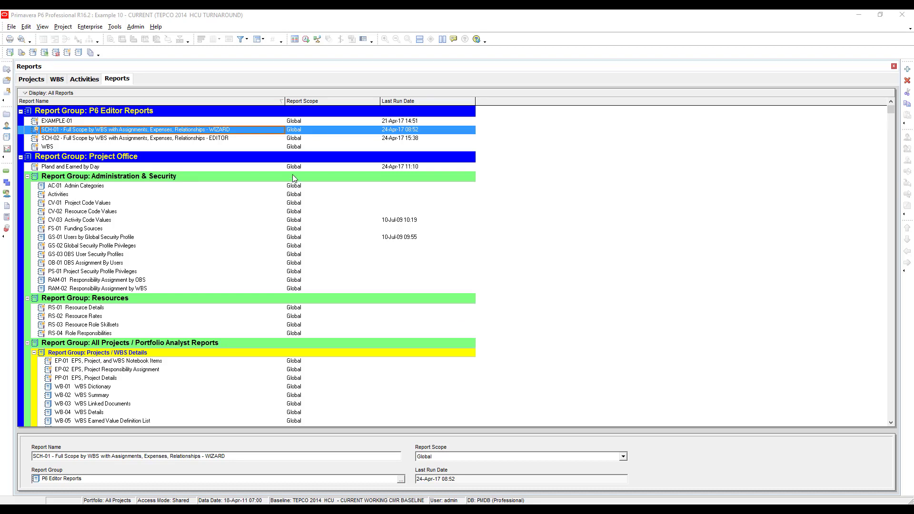
# Open the report SCH-01 - Full Scope by WBS with Assignments, Expenses, Relationships - WIZARD for modification.
pyautogui.click(294, 132)
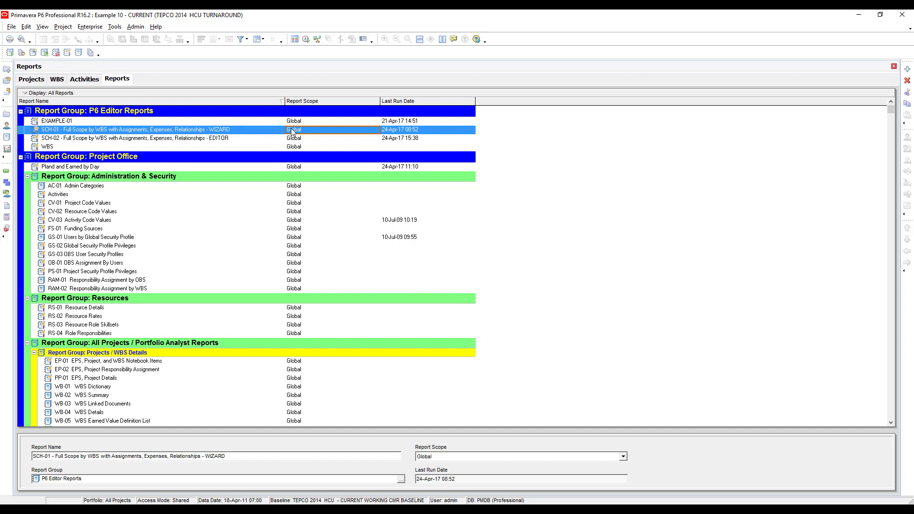
pyautogui.rightClick(267, 133)
pyautogui.click(286, 147)
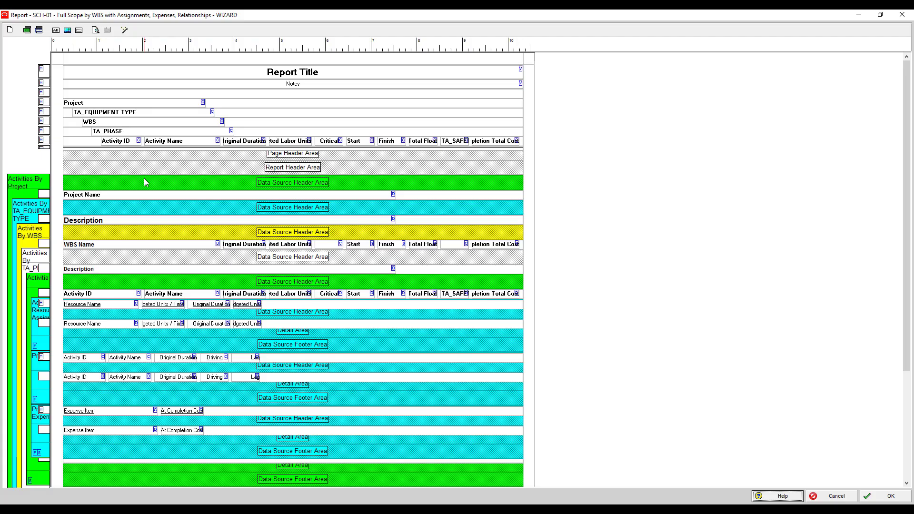
# Examine SCH-01's nested data sources from project, equipment type, WBS and phase down to activities, resource assignments, relationships and expenses.
pyautogui.click(102, 184)
pyautogui.click(101, 208)
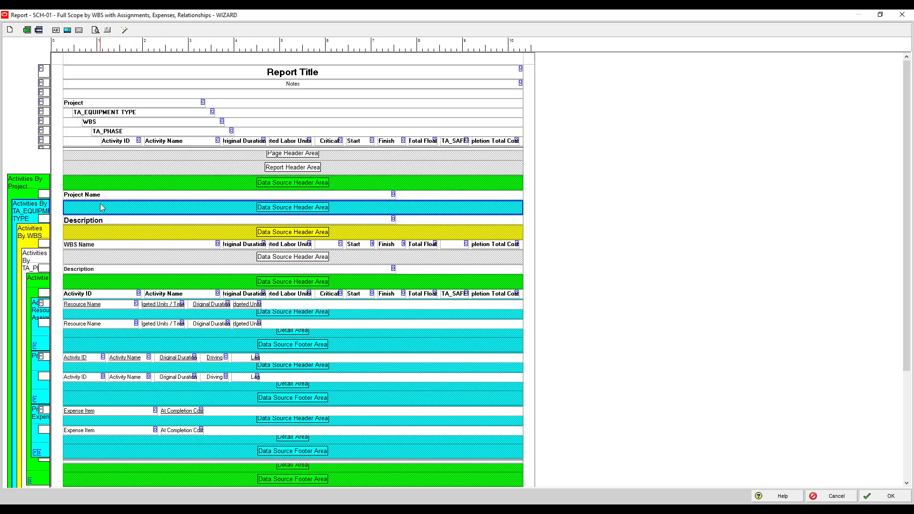
pyautogui.click(103, 233)
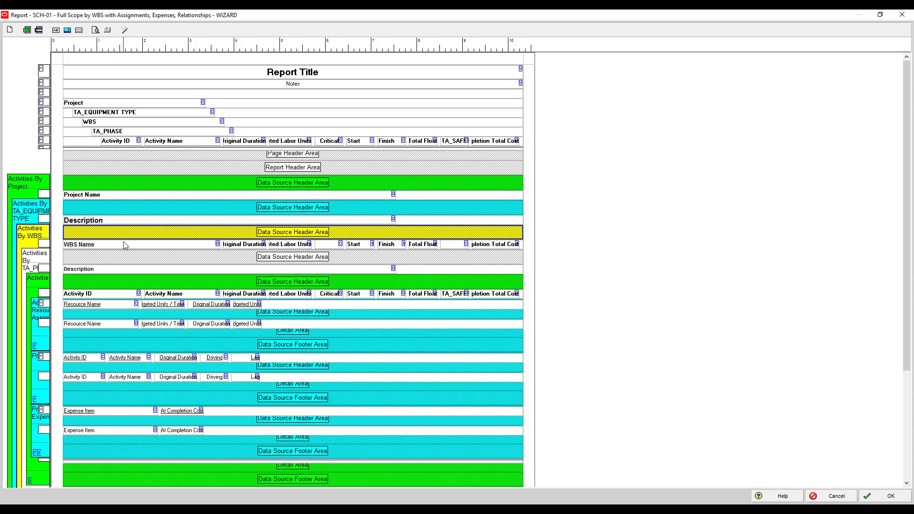
pyautogui.click(134, 259)
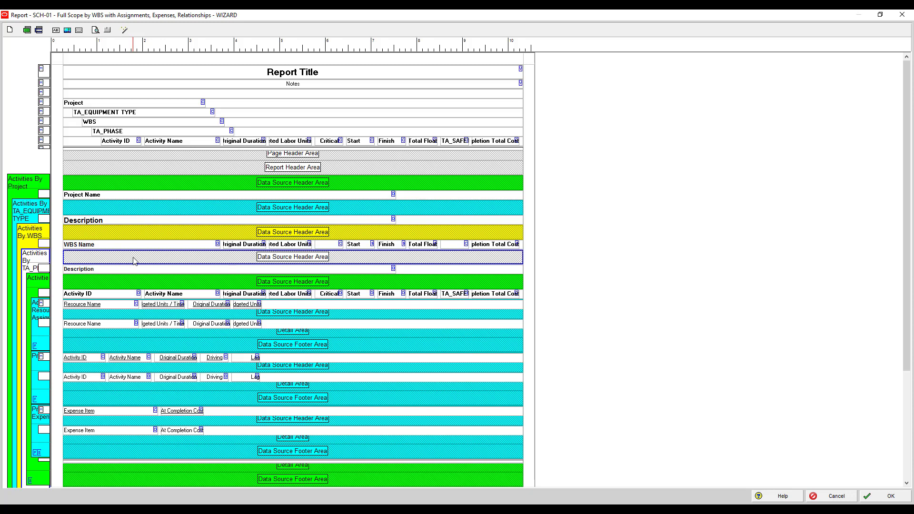
pyautogui.click(127, 285)
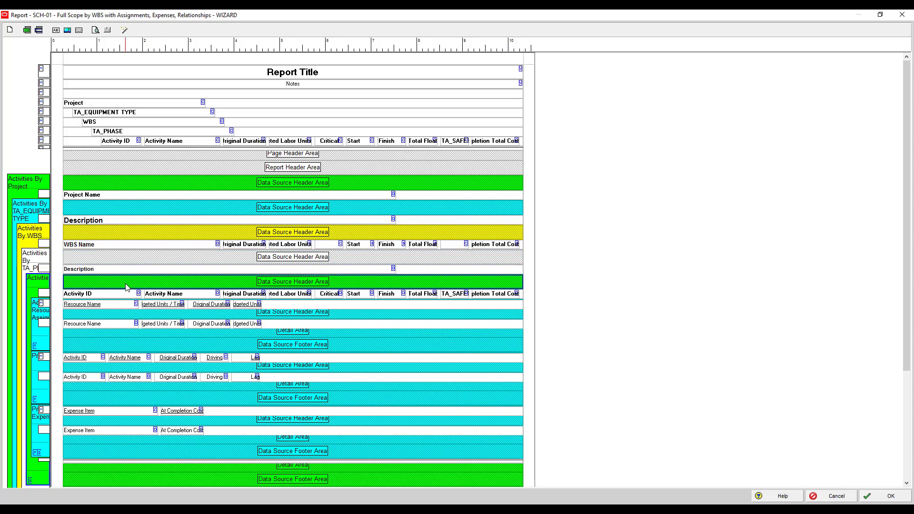
pyautogui.click(105, 319)
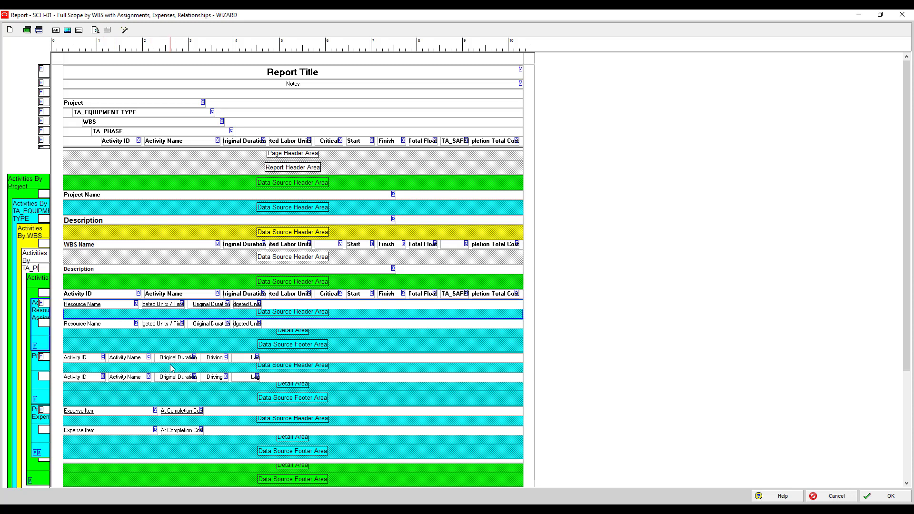
pyautogui.click(155, 367)
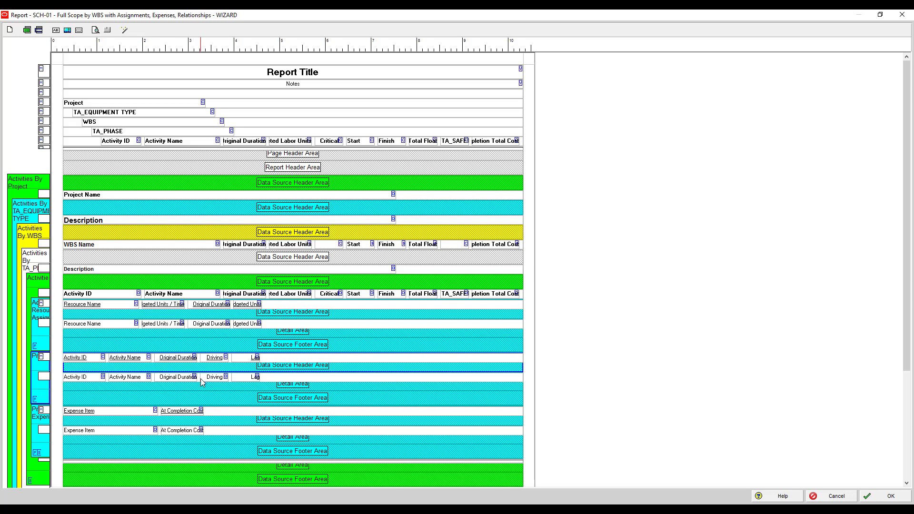
pyautogui.click(155, 422)
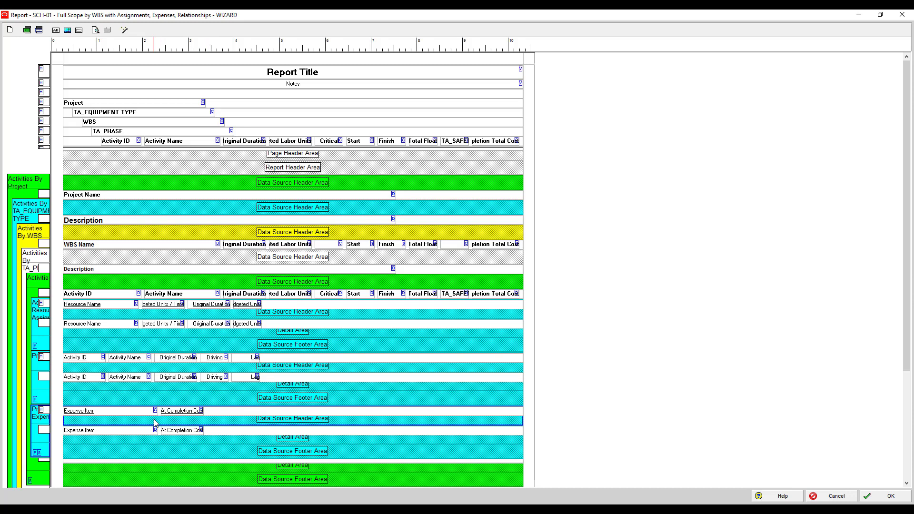
# Switch to Snipping Tool and capture the SCH-01 report layout, including its data source hierarchy.
pyautogui.click(362, 510)
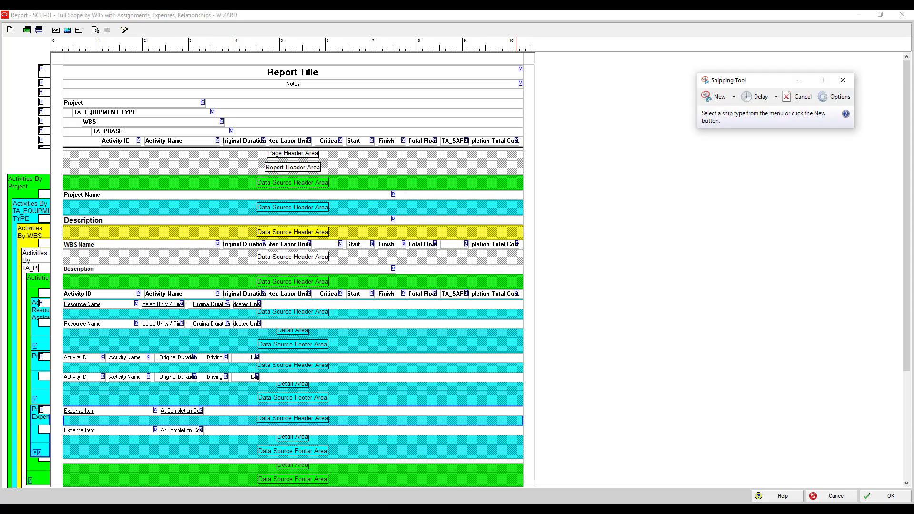
pyautogui.click(714, 98)
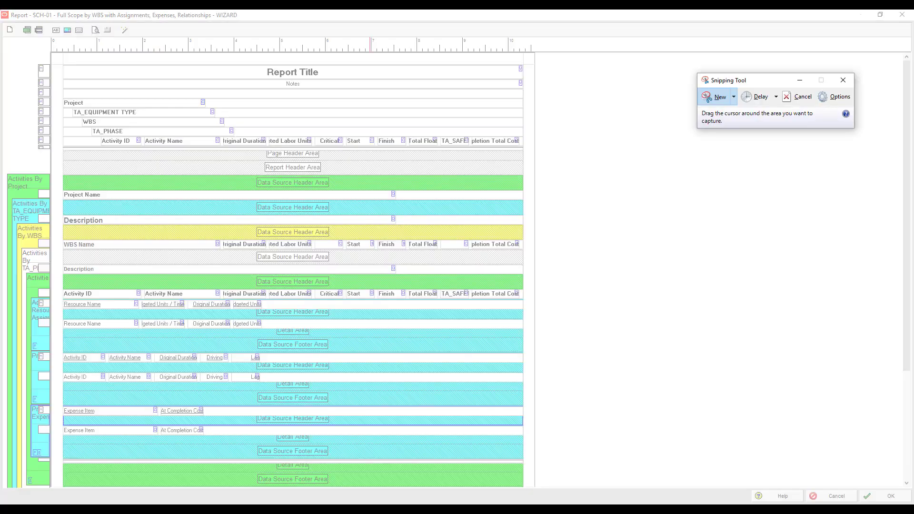
pyautogui.moveTo(1, 10); pyautogui.dragTo(517, 466)
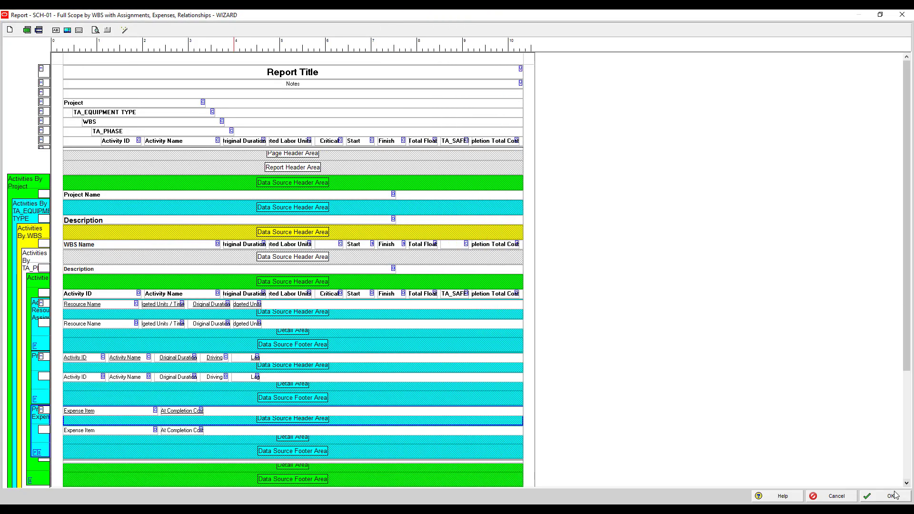
# Examine the Project Name and Description data cells and the Activity ID column heading in SCH-01.
pyautogui.click(136, 194)
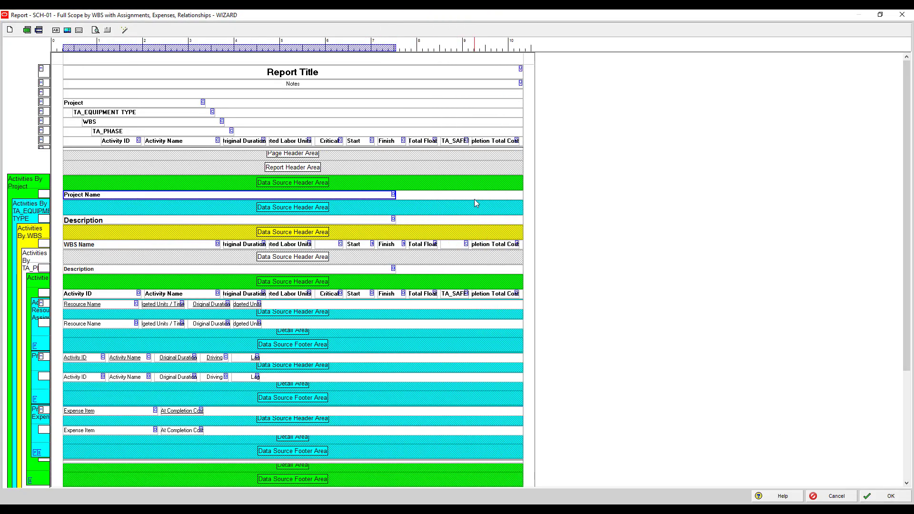
pyautogui.click(377, 222)
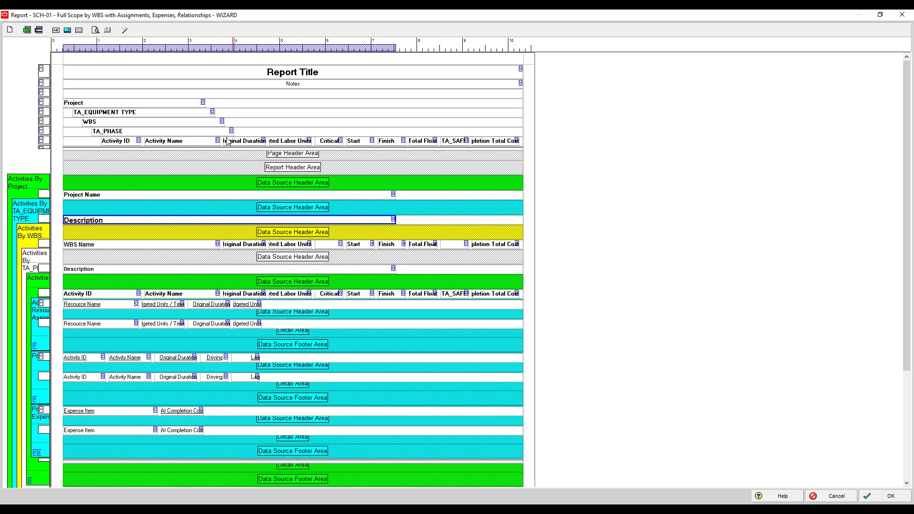
pyautogui.click(119, 141)
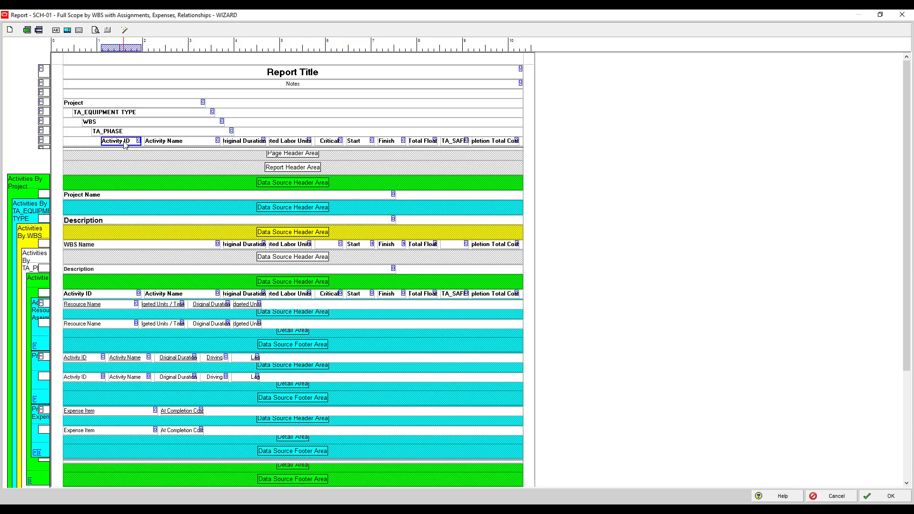
# Preview the SCH-01 wizard report's output and close its layout editor, accepting the layout.
pyautogui.click(90, 294)
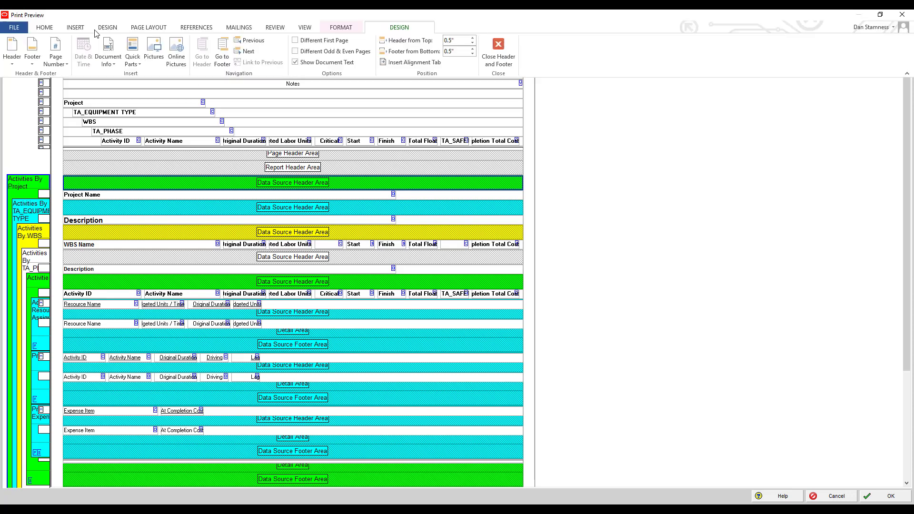
pyautogui.click(95, 31)
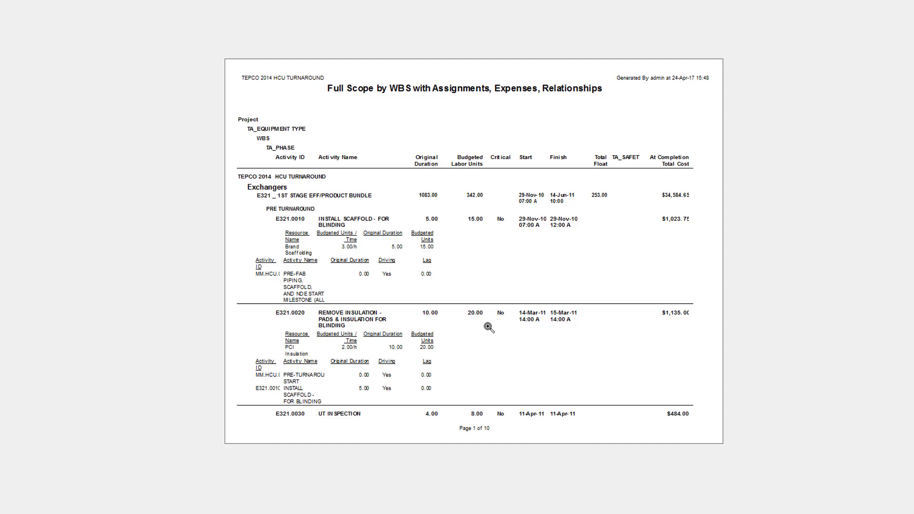
pyautogui.click(287, 193)
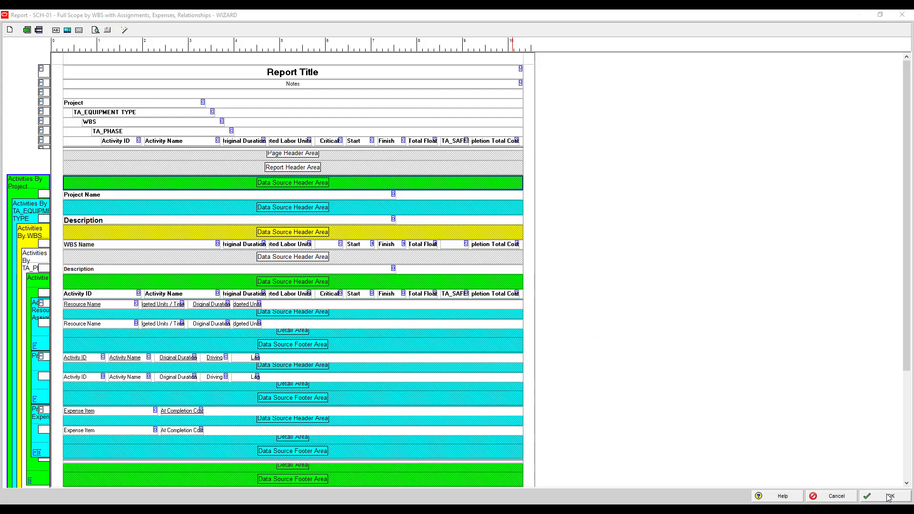
pyautogui.click(871, 497)
# Open SCH-02 - Full Scope by WBS with Assignments, Expenses, Relationships - EDITOR for modification and size its window to fit beside the SCH-01 capture.
pyautogui.click(101, 138)
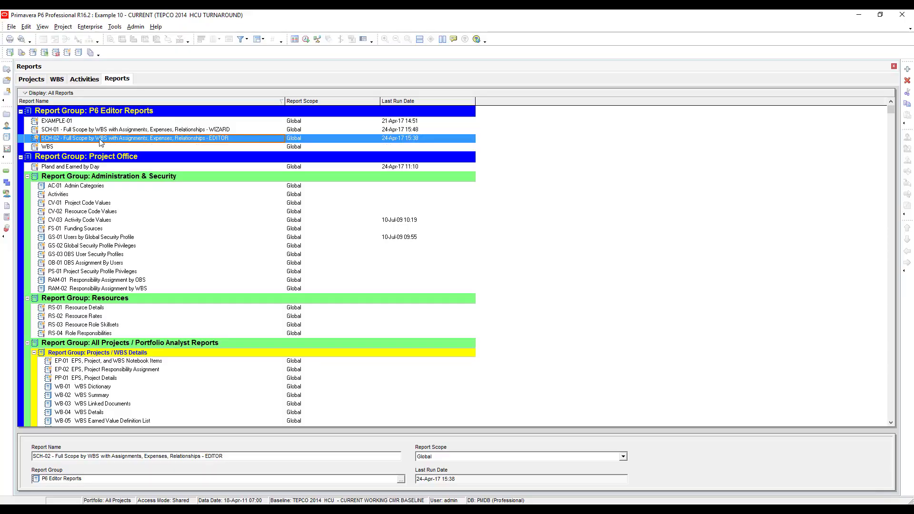
pyautogui.rightClick(102, 141)
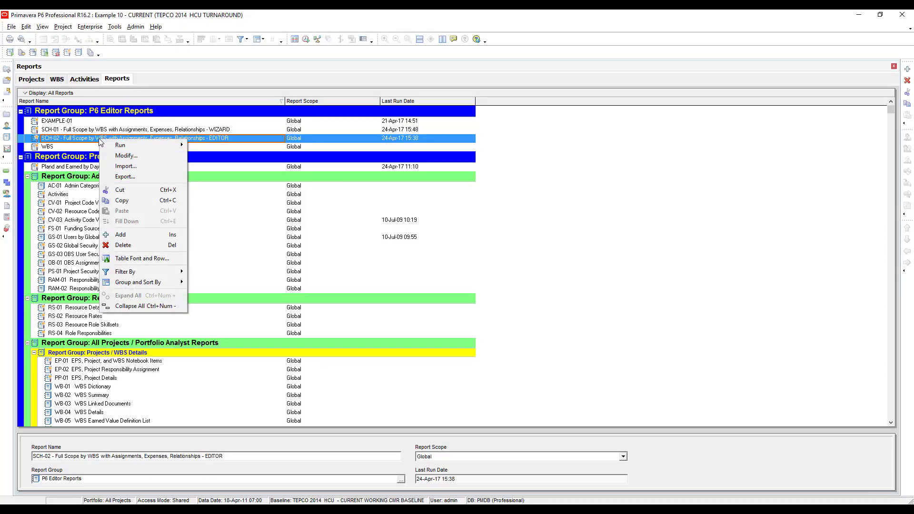
pyautogui.click(137, 159)
pyautogui.moveTo(527, 156); pyautogui.dragTo(651, 20)
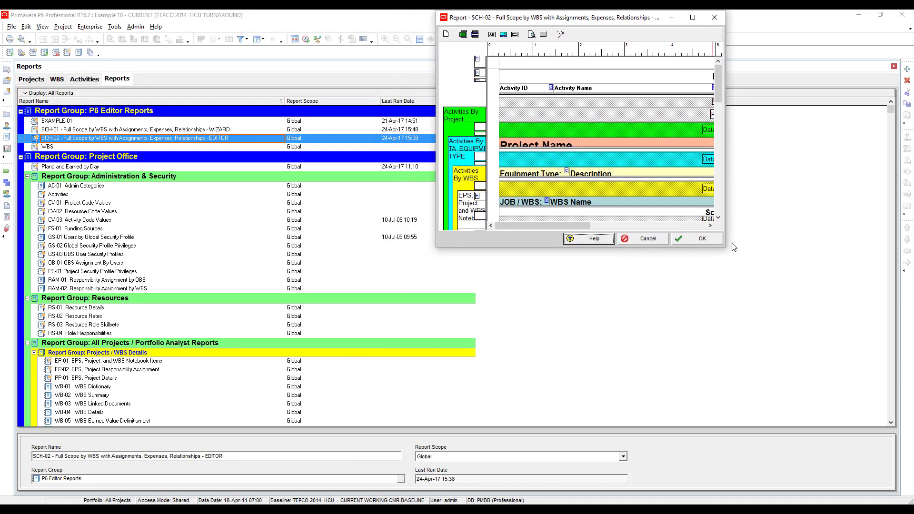
pyautogui.moveTo(725, 247); pyautogui.dragTo(912, 505)
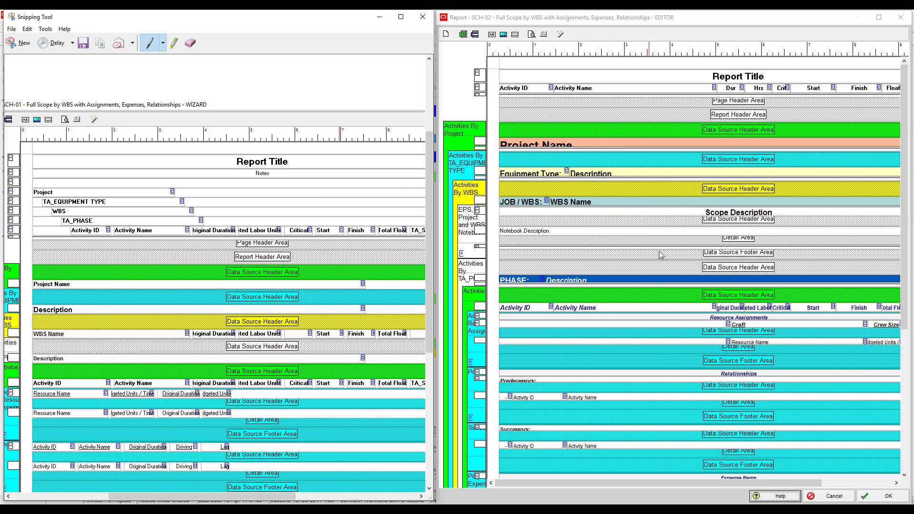
# Compare SCH-02's layout with the SCH-01 capture, examining the scope description notebook source and the Resource Assignments, Relationships and Expense Items headings.
pyautogui.click(551, 223)
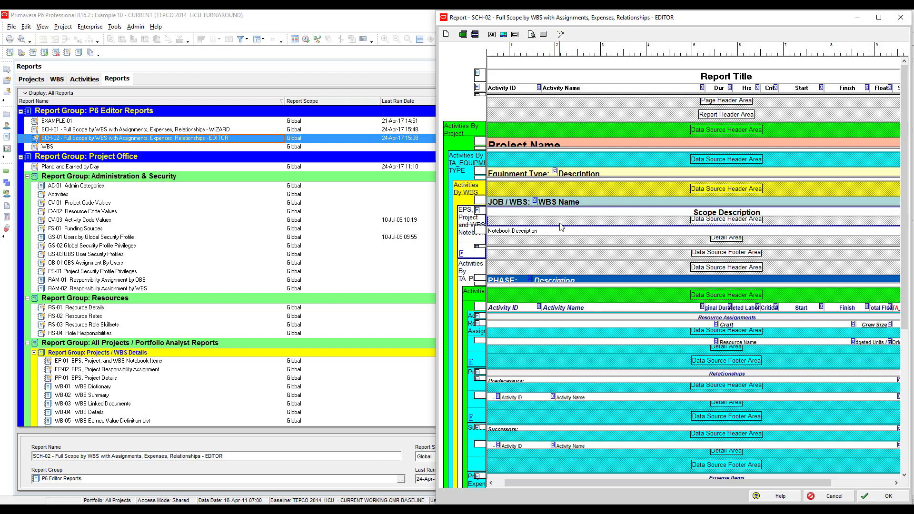
pyautogui.hotkey('alt', 'Tab')
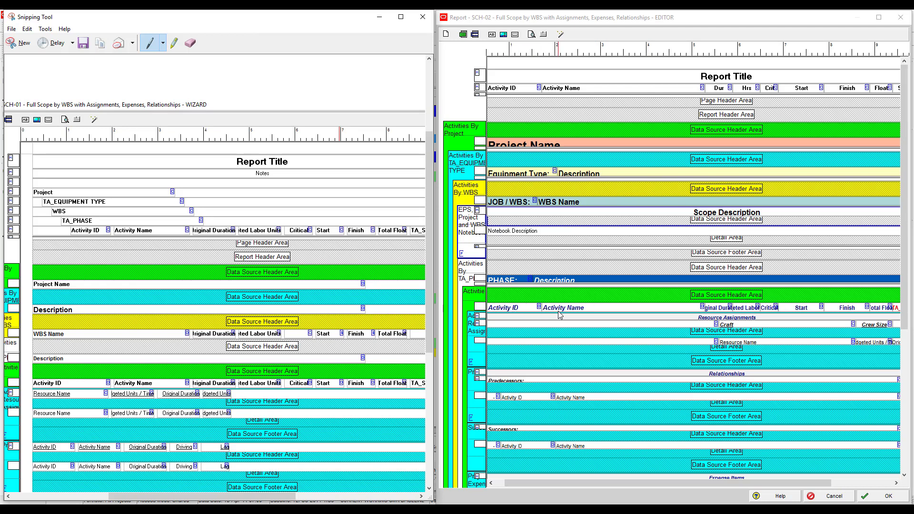
pyautogui.click(617, 321)
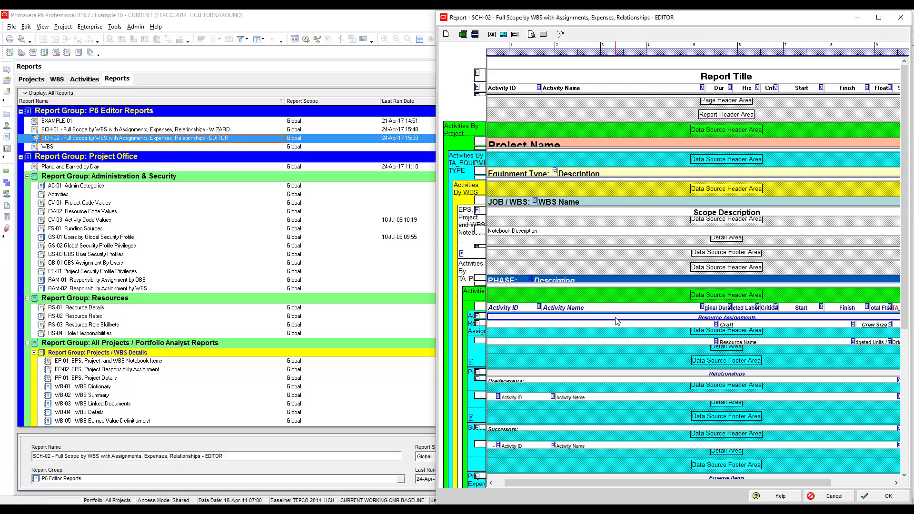
pyautogui.click(643, 374)
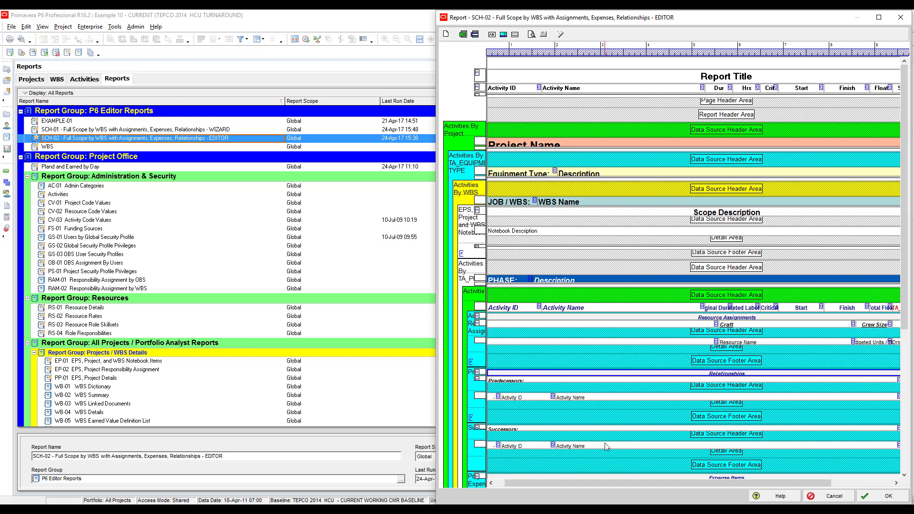
pyautogui.moveTo(905, 293); pyautogui.dragTo(904, 350)
pyautogui.click(664, 374)
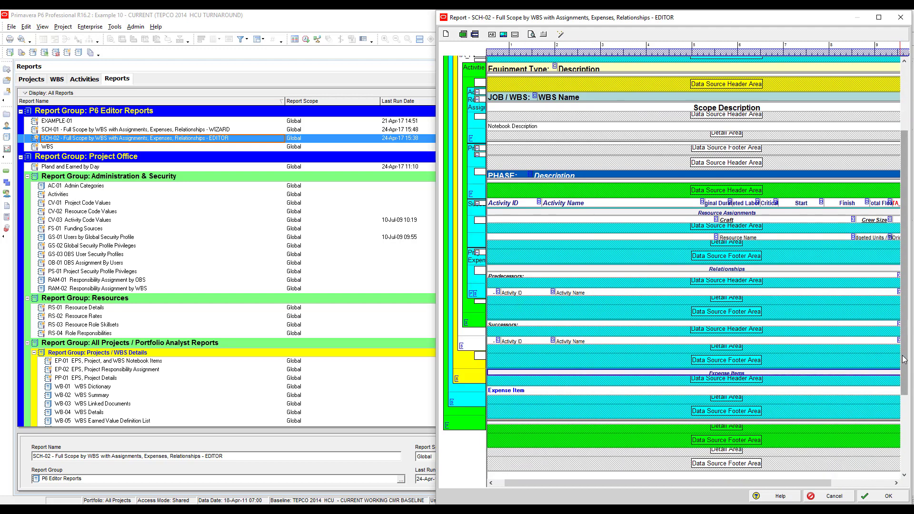
pyautogui.moveTo(905, 350); pyautogui.dragTo(902, 284)
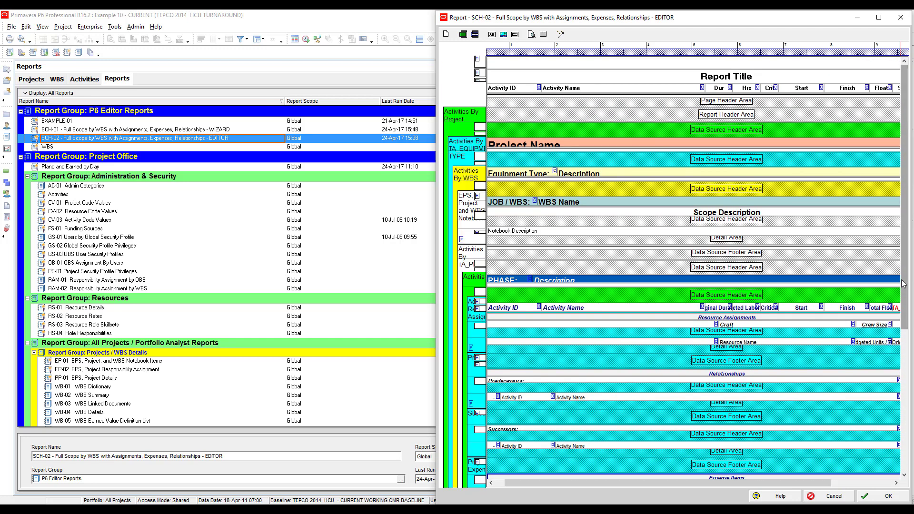
# Maximize the SCH-02 report editor and preview its formatted output, from the first page's header to the following pages.
pyautogui.click(879, 18)
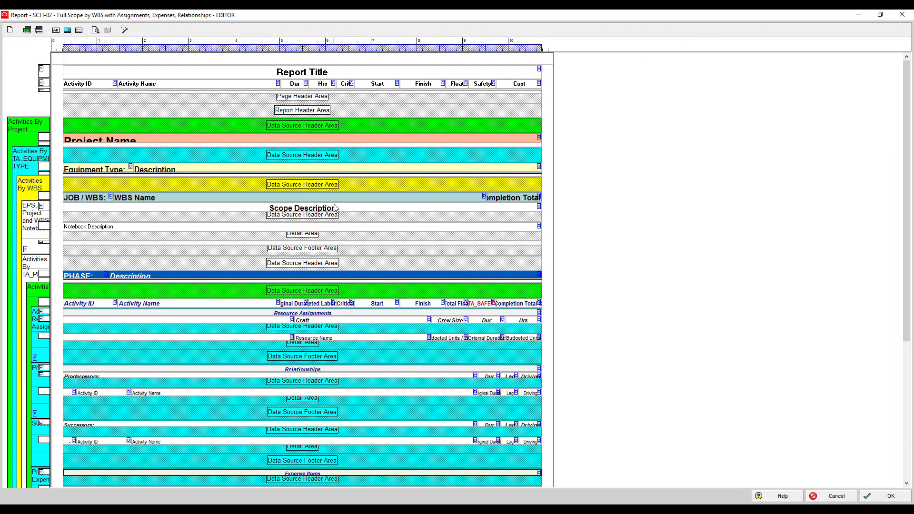
pyautogui.click(95, 30)
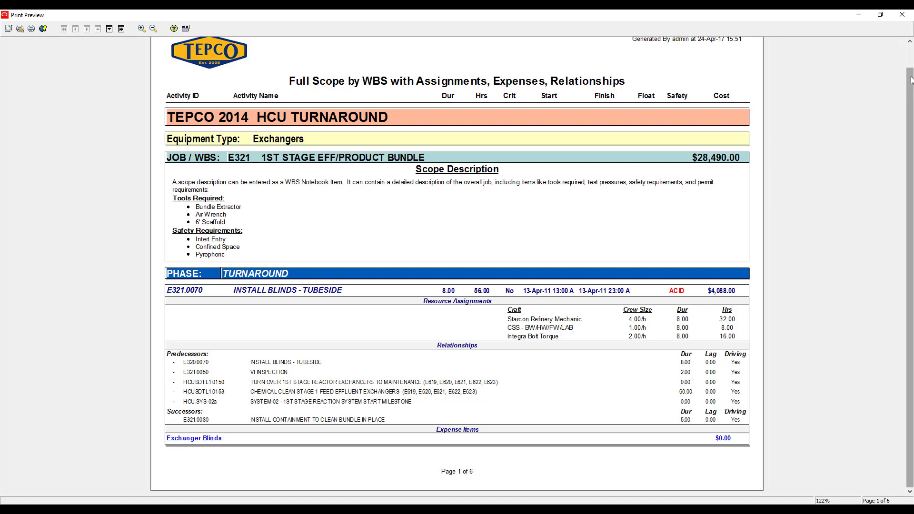
pyautogui.scroll(2, 909, 78)
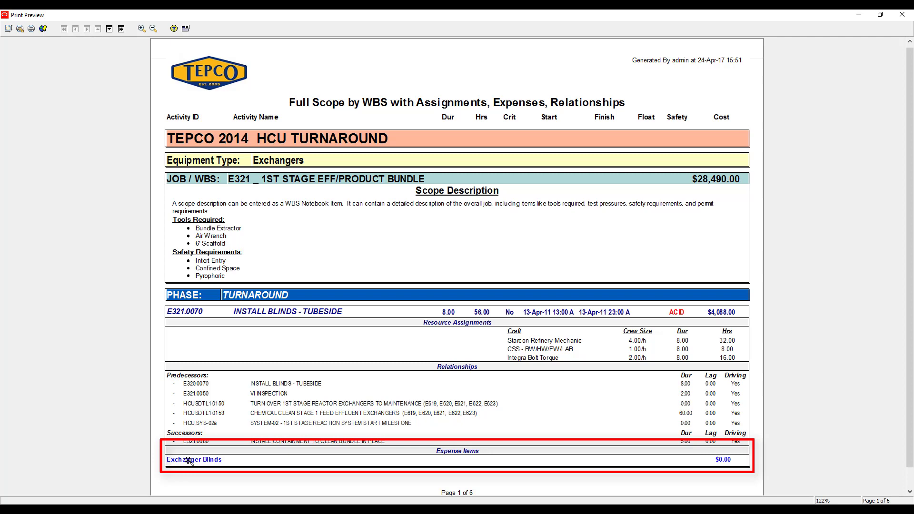
pyautogui.click(110, 30)
pyautogui.click(110, 31)
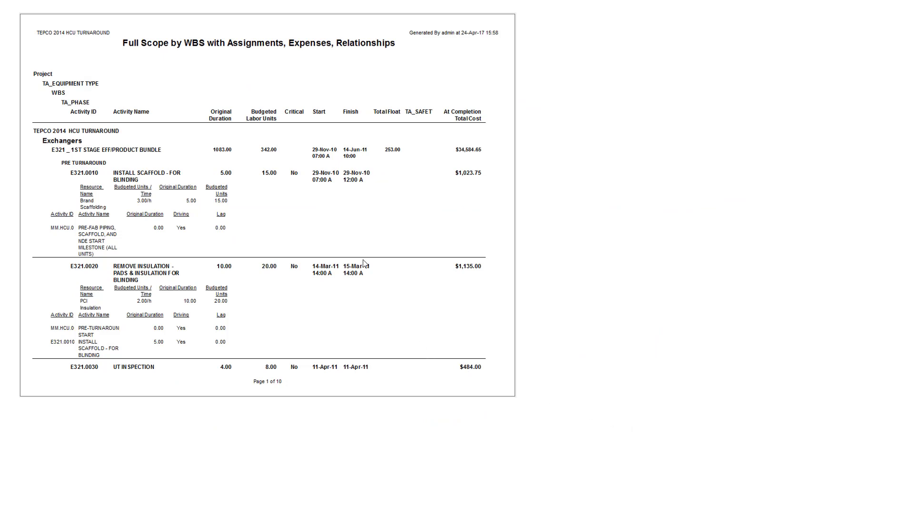
pyautogui.click(647, 428)
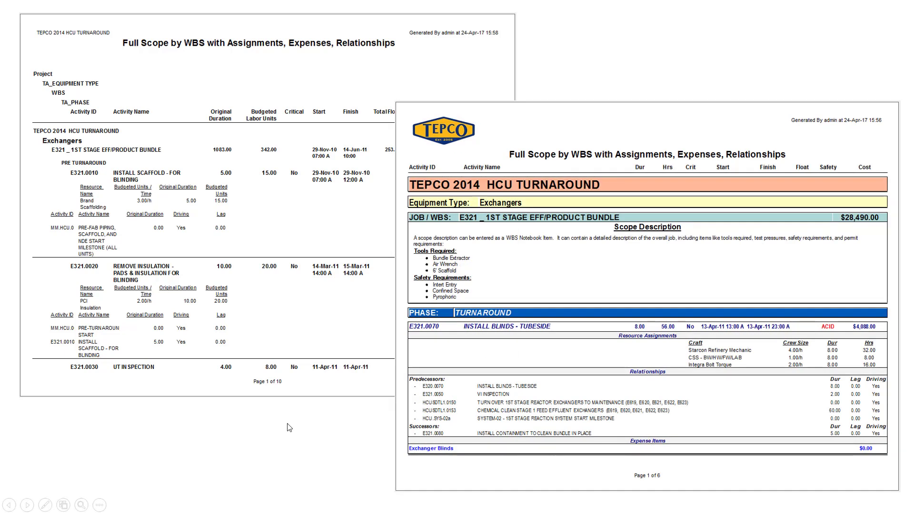